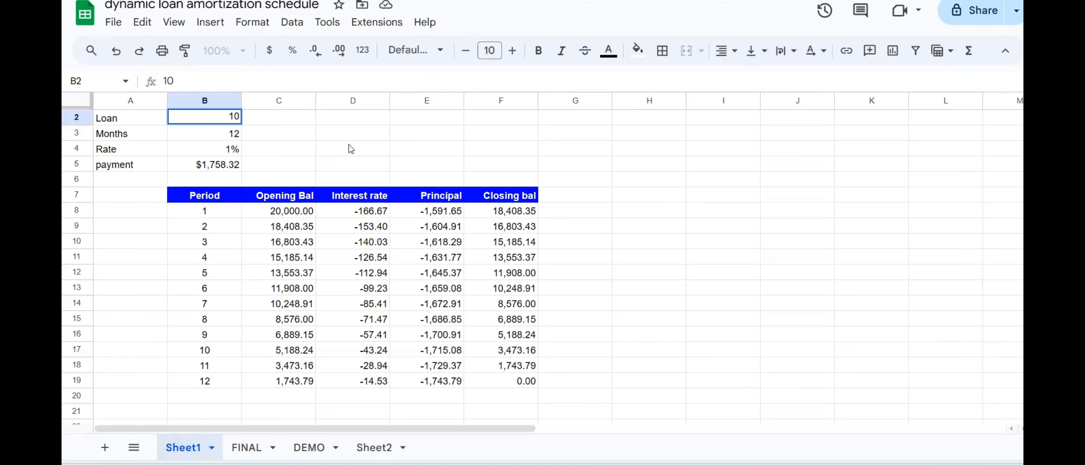
# Set the loan amount in B2 to 10000 and check the recalculated schedule from the first opening balance to the last closing balance.
pyautogui.write('000')
pyautogui.press('Return')
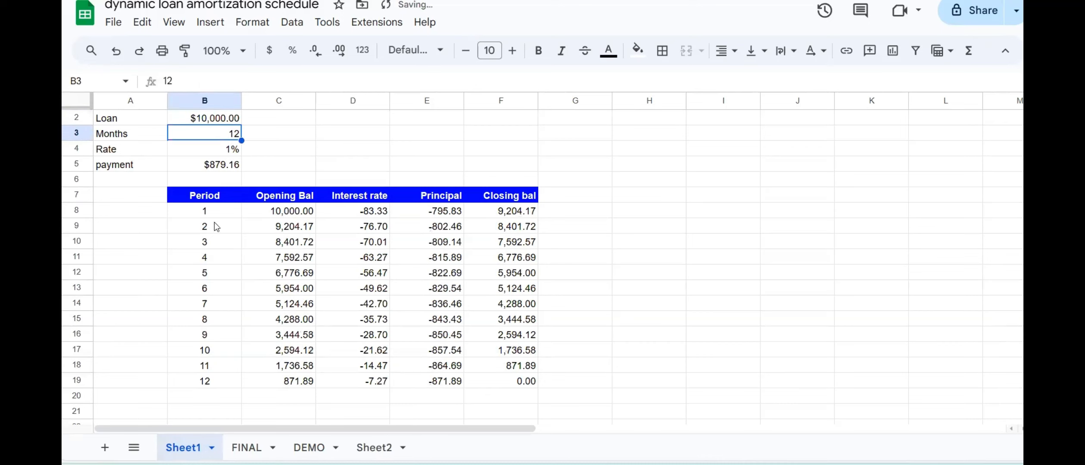
pyautogui.moveTo(209, 216); pyautogui.dragTo(495, 381)
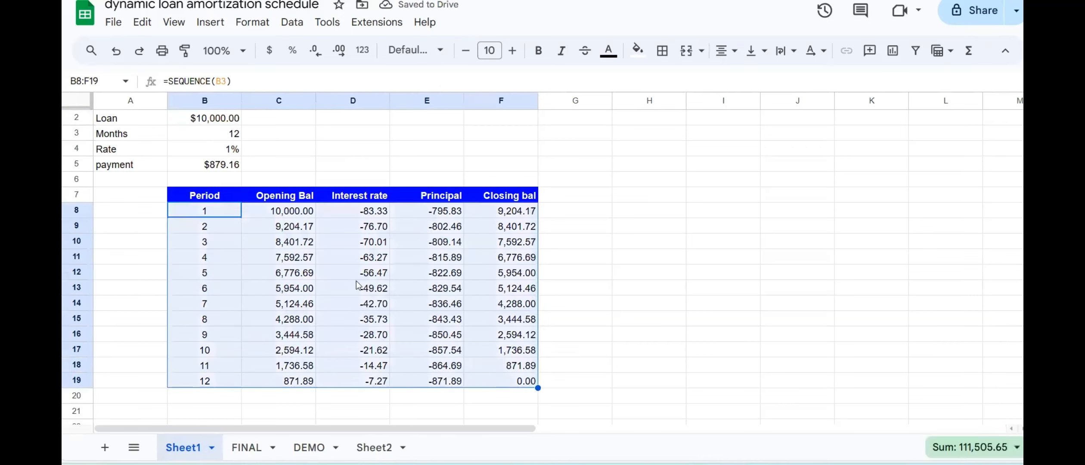
pyautogui.click(297, 214)
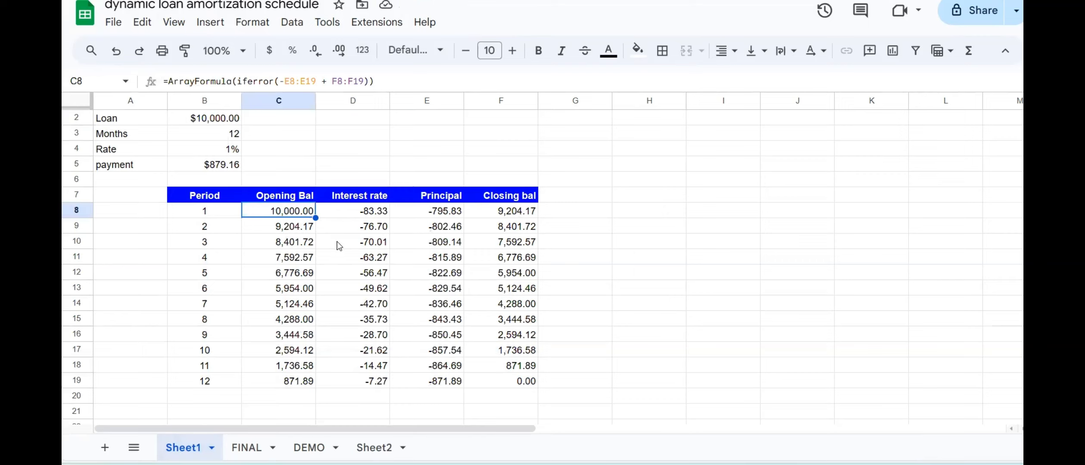
pyautogui.click(526, 381)
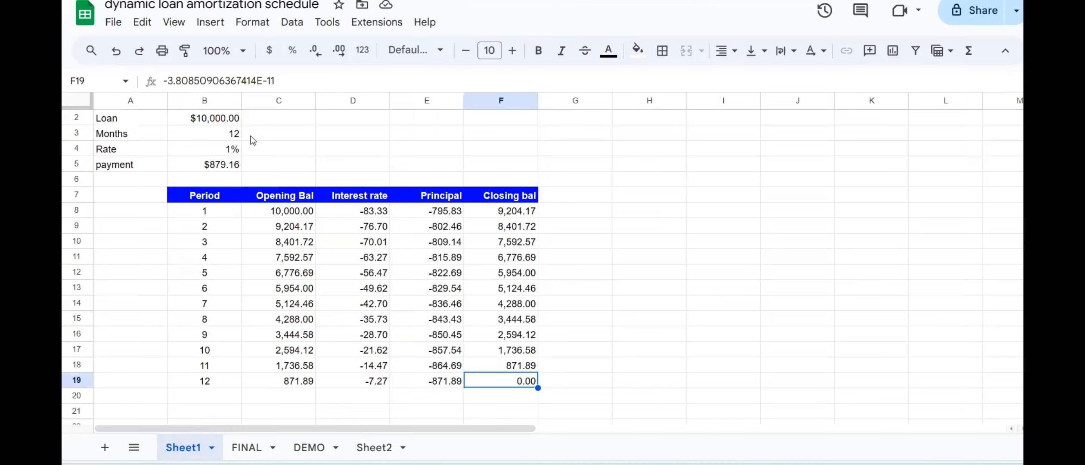
# Set the loan amount in B2 to 30000 and check the schedule's opening balance and interest column.
pyautogui.click(228, 117)
pyautogui.write('30000')
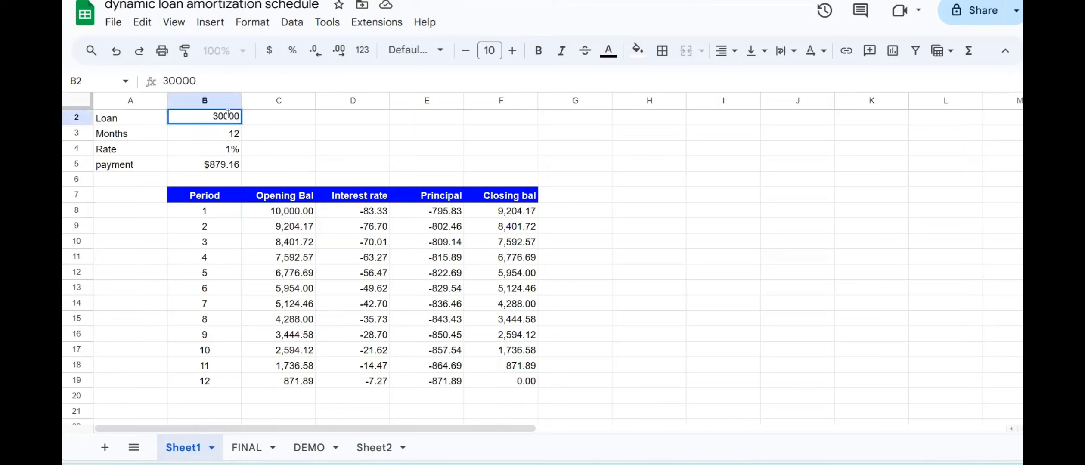
pyautogui.press('Return')
pyautogui.click(288, 212)
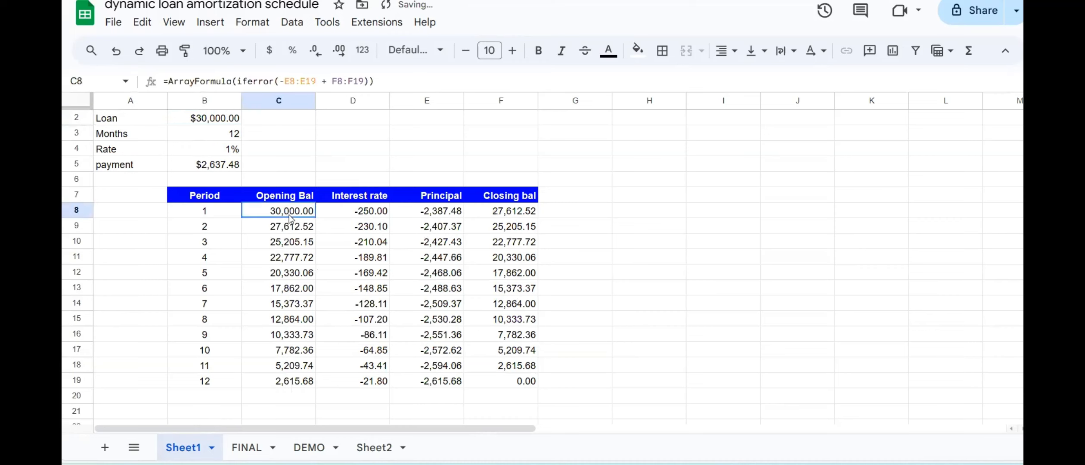
pyautogui.moveTo(353, 206); pyautogui.dragTo(361, 366)
pyautogui.click(220, 117)
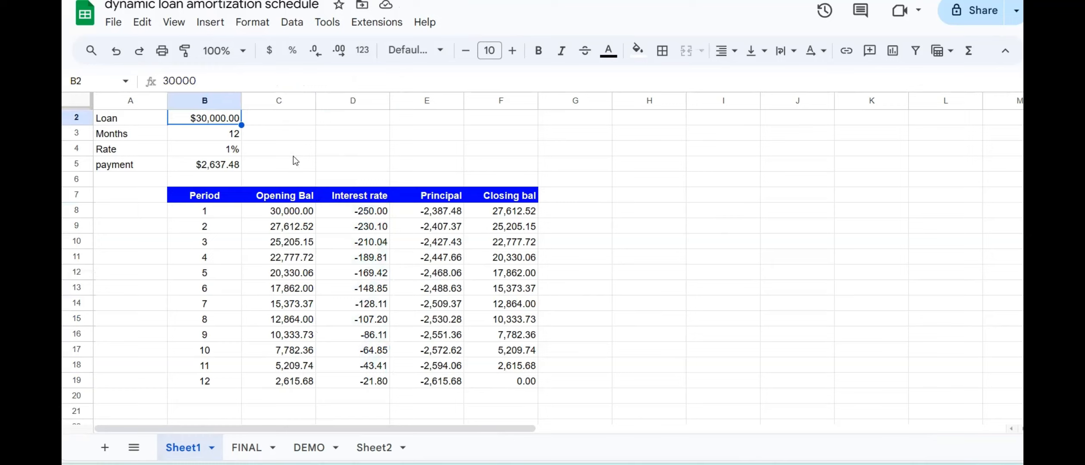
# Set the number of months in B3 to 6 and review the recalculated schedule rows.
pyautogui.click(203, 130)
pyautogui.write('6')
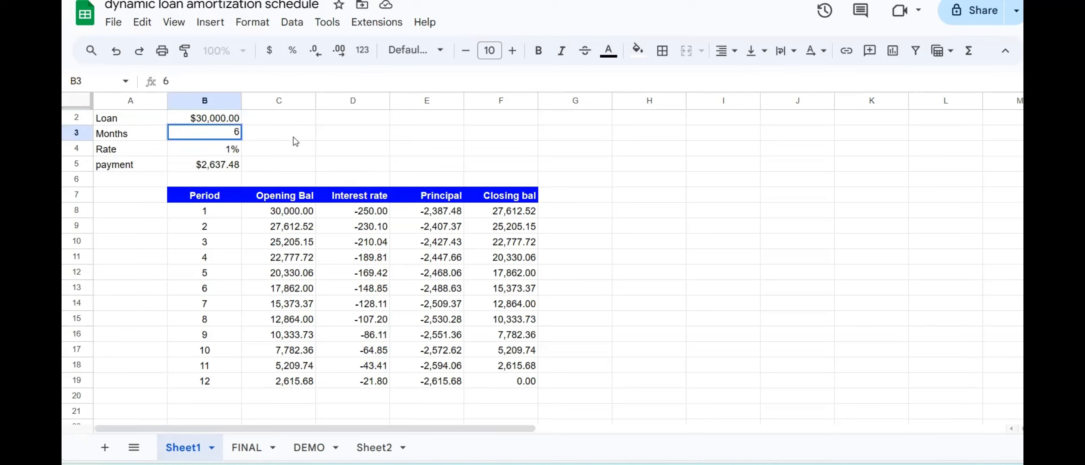
pyautogui.press('Return')
pyautogui.moveTo(269, 215); pyautogui.dragTo(474, 278)
pyautogui.click(249, 139)
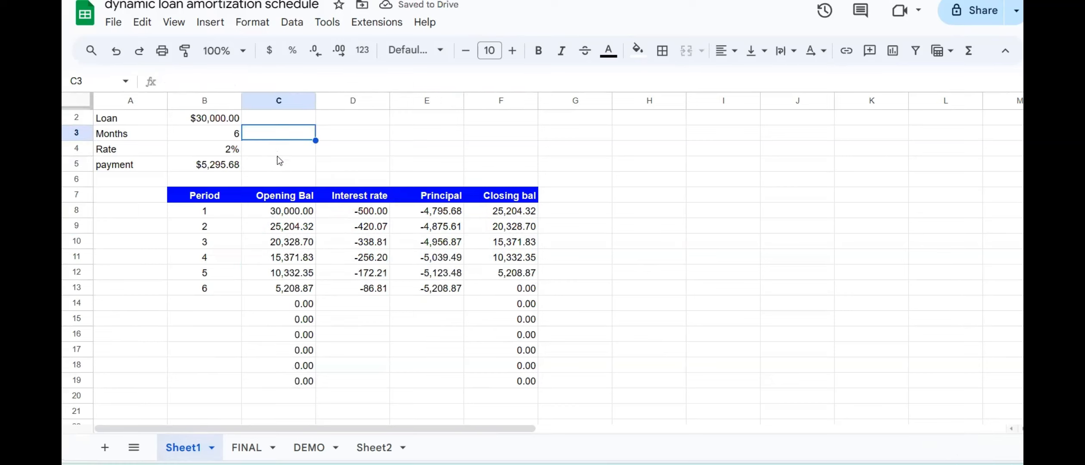
# Examine the rate, payment, loan and months cells, the Period column, and the schedule rows 14 to 19 below the sixth period.
pyautogui.click(232, 152)
pyautogui.click(213, 168)
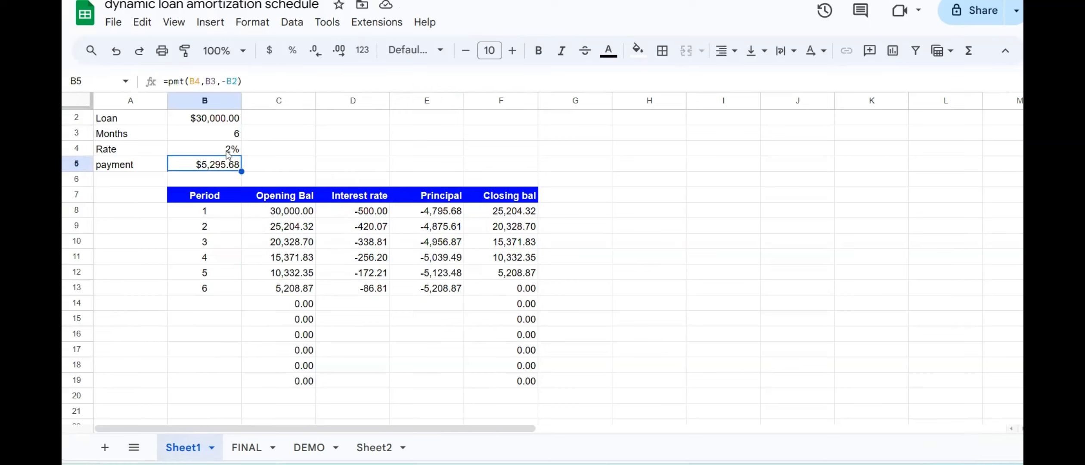
pyautogui.click(215, 119)
pyautogui.click(208, 129)
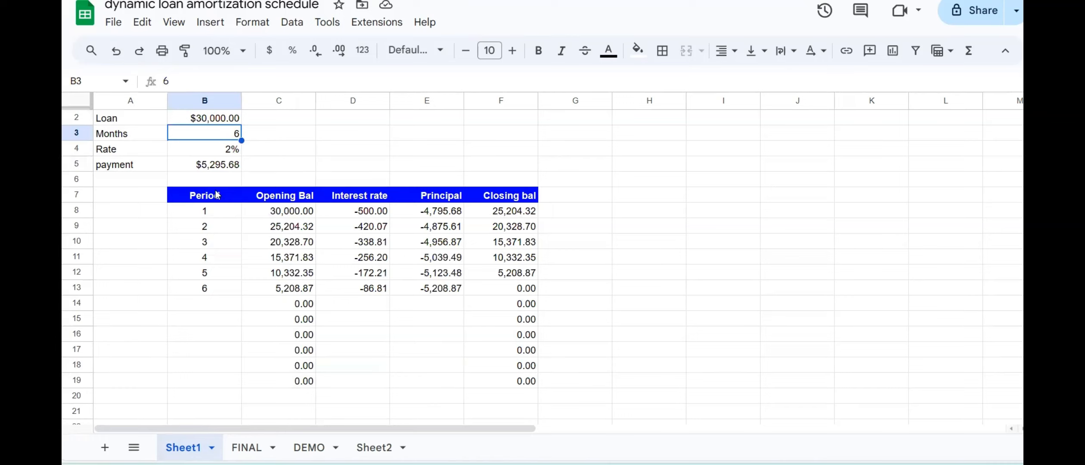
pyautogui.moveTo(202, 318); pyautogui.dragTo(513, 386)
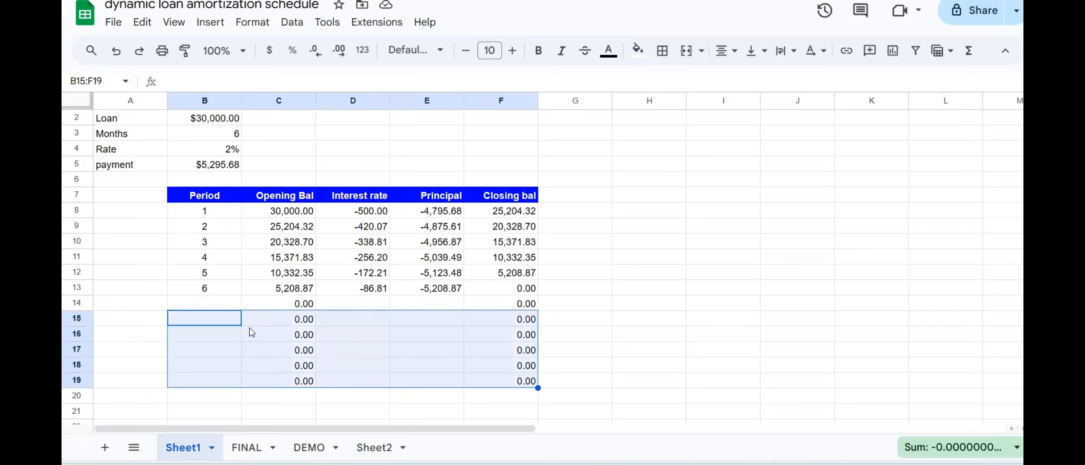
pyautogui.click(242, 406)
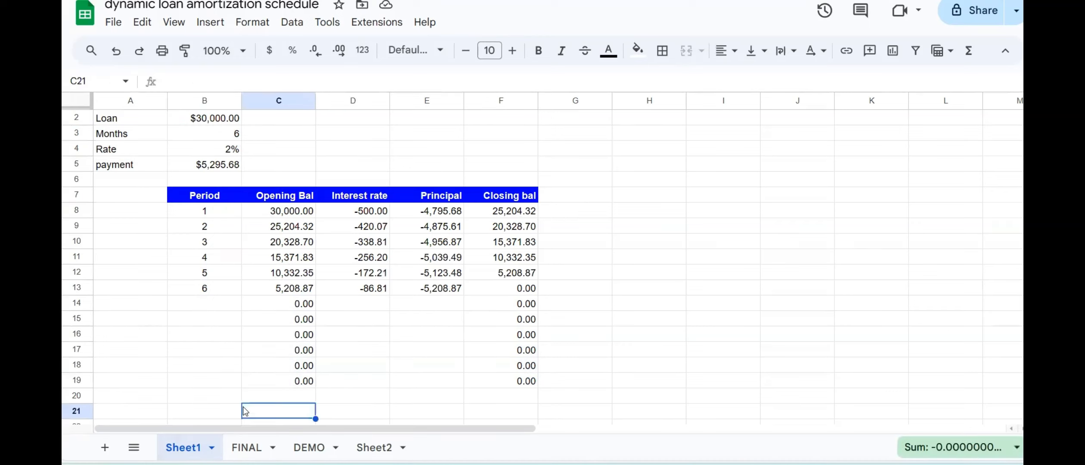
pyautogui.moveTo(211, 303); pyautogui.dragTo(497, 384)
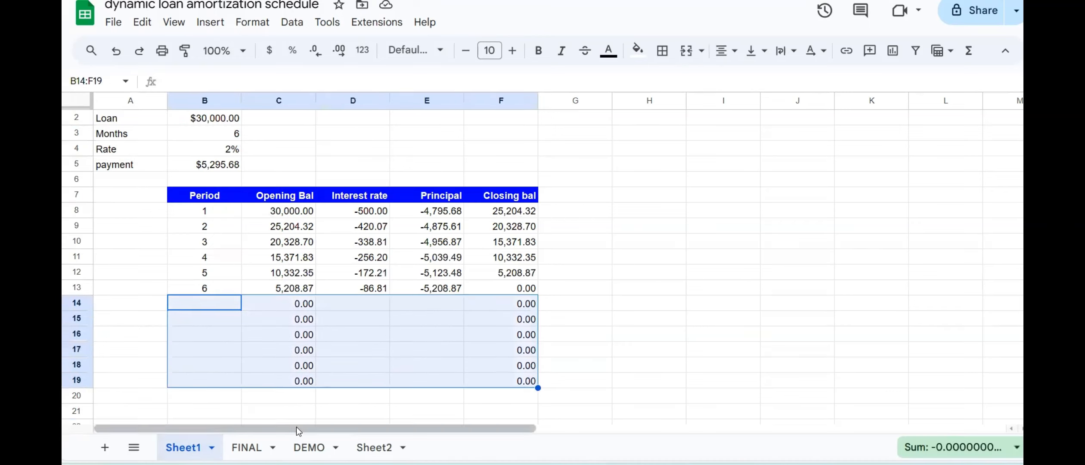
pyautogui.click(297, 381)
pyautogui.click(235, 136)
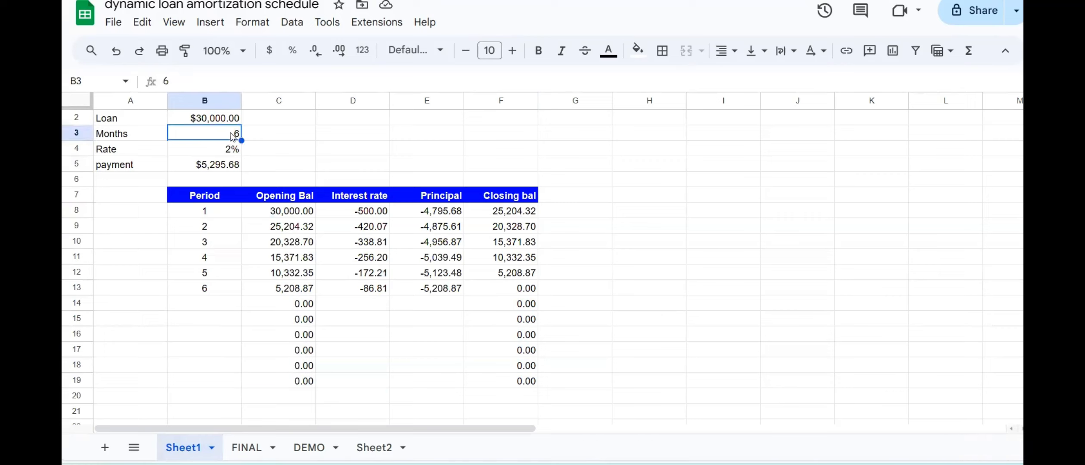
pyautogui.moveTo(206, 211); pyautogui.dragTo(209, 377)
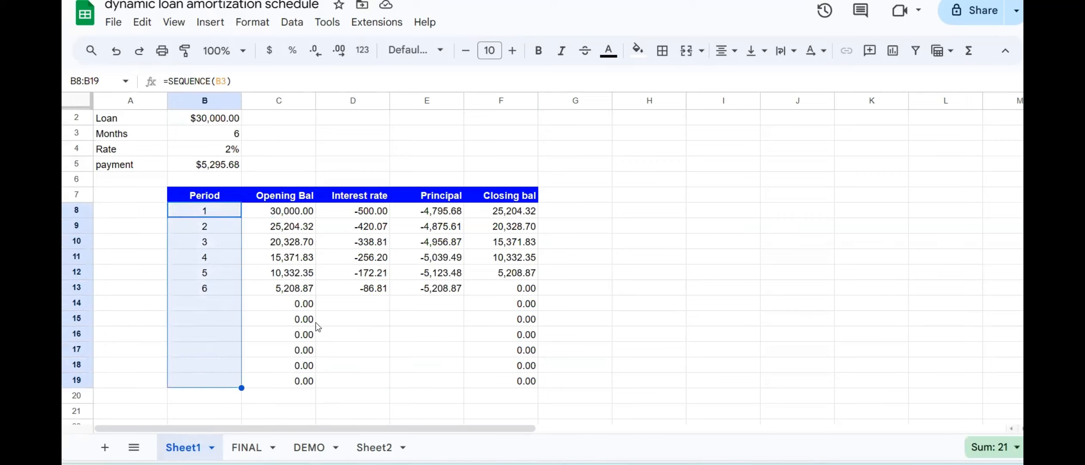
pyautogui.moveTo(301, 303); pyautogui.dragTo(307, 388)
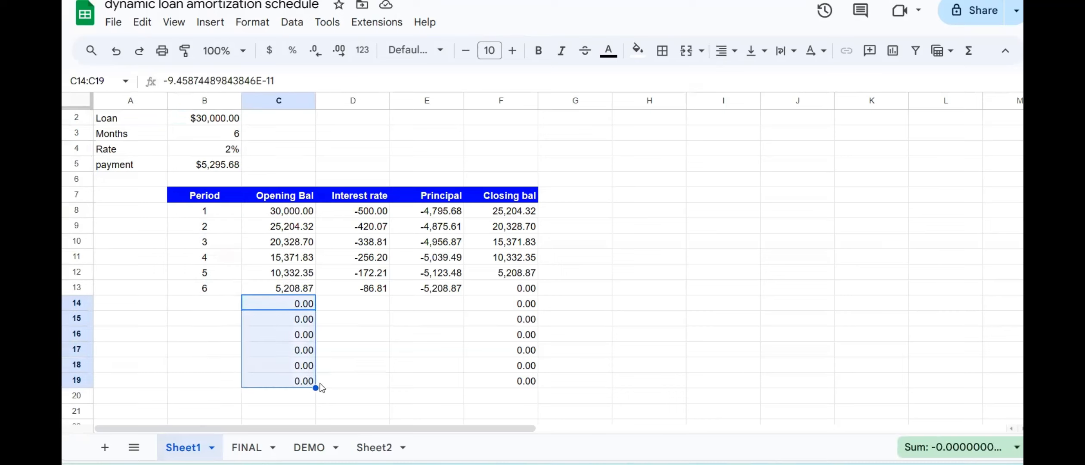
# Set the number of months in B3 to 20 and review the schedule rows beyond period 12.
pyautogui.click(239, 138)
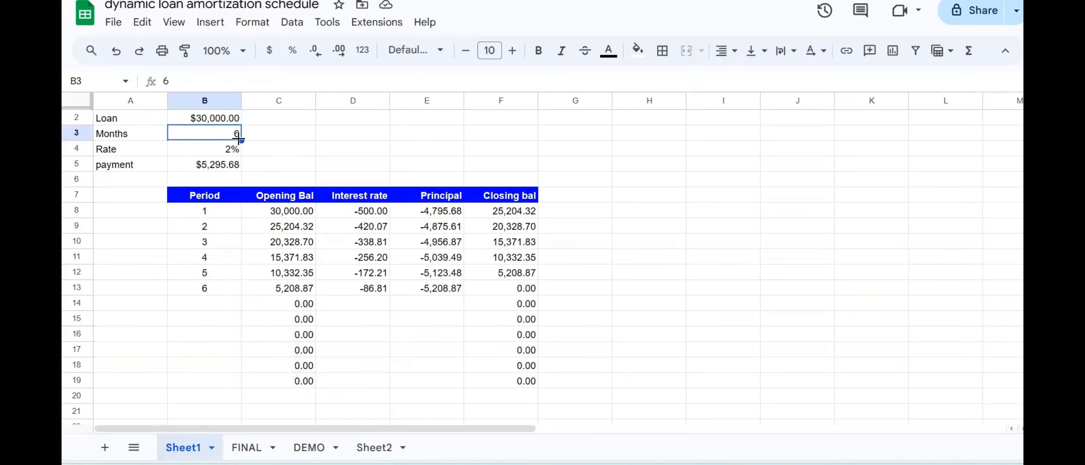
pyautogui.write('20')
pyautogui.press('Return')
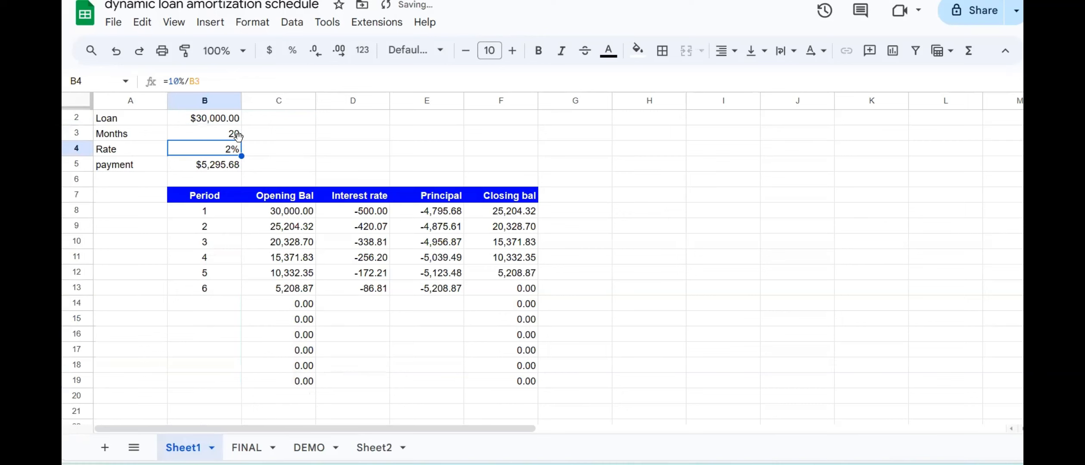
pyautogui.moveTo(200, 381); pyautogui.dragTo(502, 370)
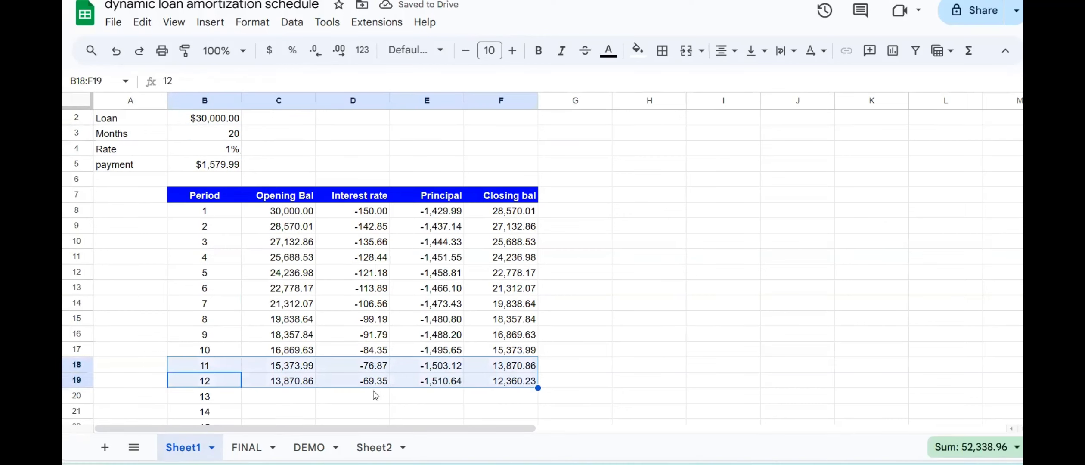
pyautogui.moveTo(285, 398); pyautogui.dragTo(290, 431)
pyautogui.press('Down')
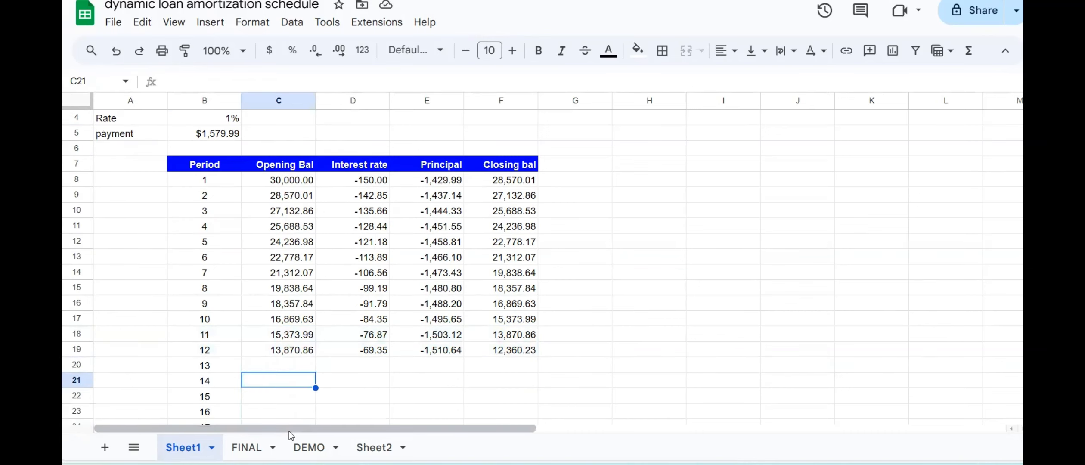
pyautogui.press('Down')
pyautogui.press('Down')
pyautogui.press('Down')
pyautogui.press('Down')
pyautogui.press('Down')
pyautogui.press('Down')
pyautogui.press('Down')
pyautogui.press('Down')
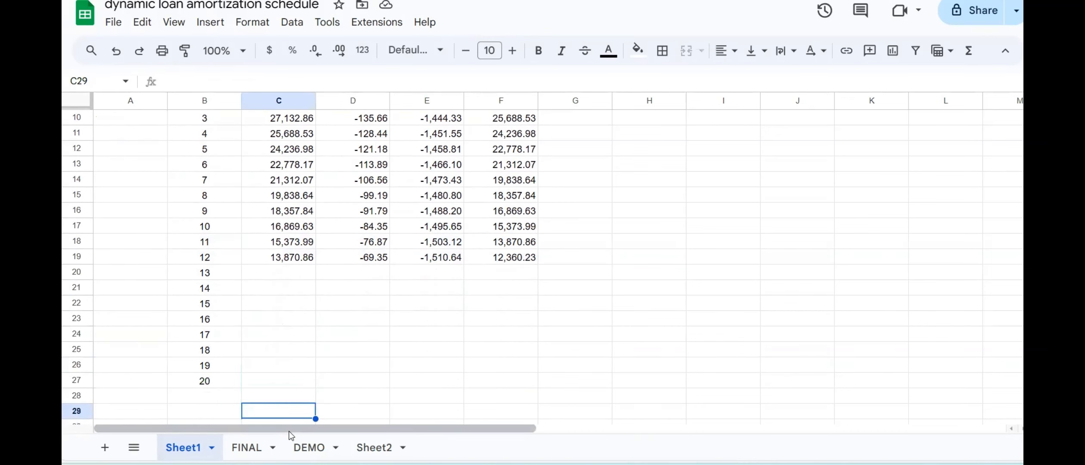
# Open the FINAL sheet and look through its loan amortization schedule.
pyautogui.click(247, 448)
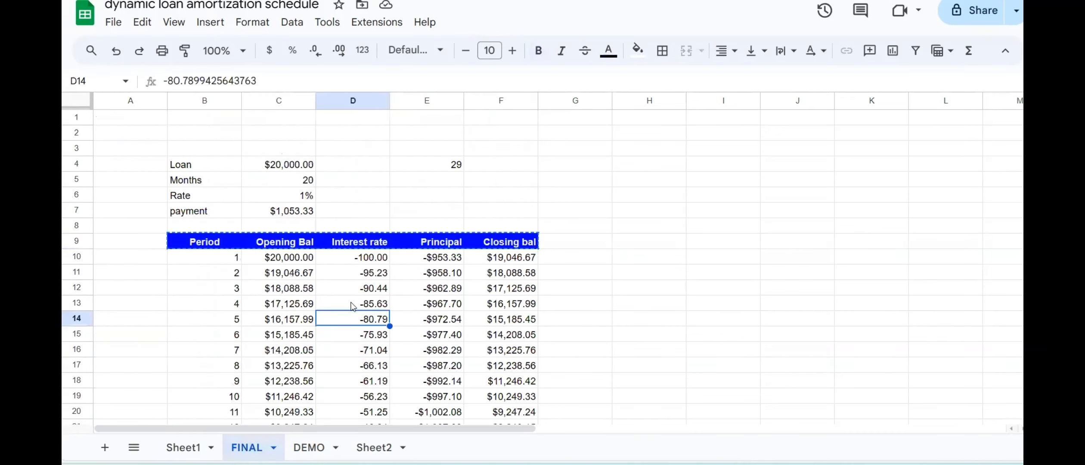
pyautogui.press('Down')
pyautogui.press('Down')
pyautogui.press('Down')
pyautogui.press('Down')
pyautogui.press('Down')
pyautogui.press('Down')
pyautogui.press('Down')
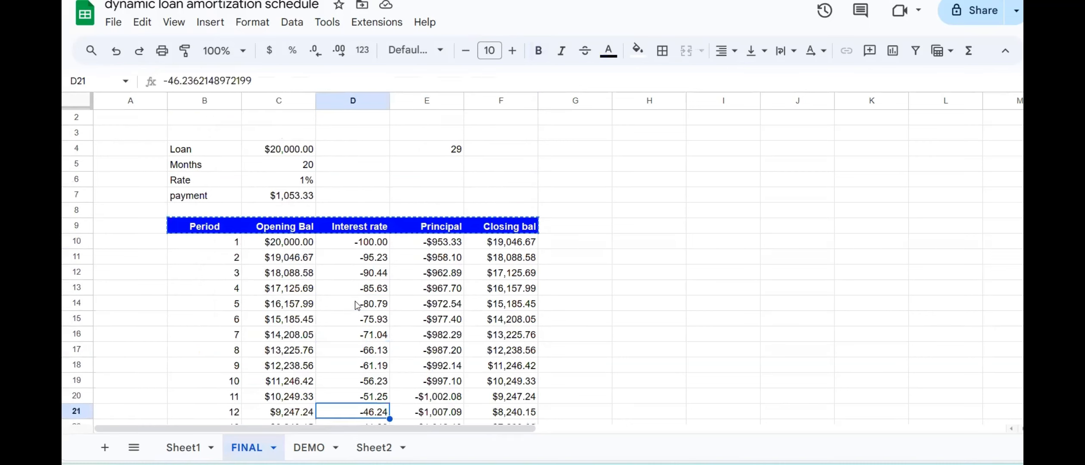
# Set the number of months in C5 of the FINAL sheet to 50.
pyautogui.click(291, 168)
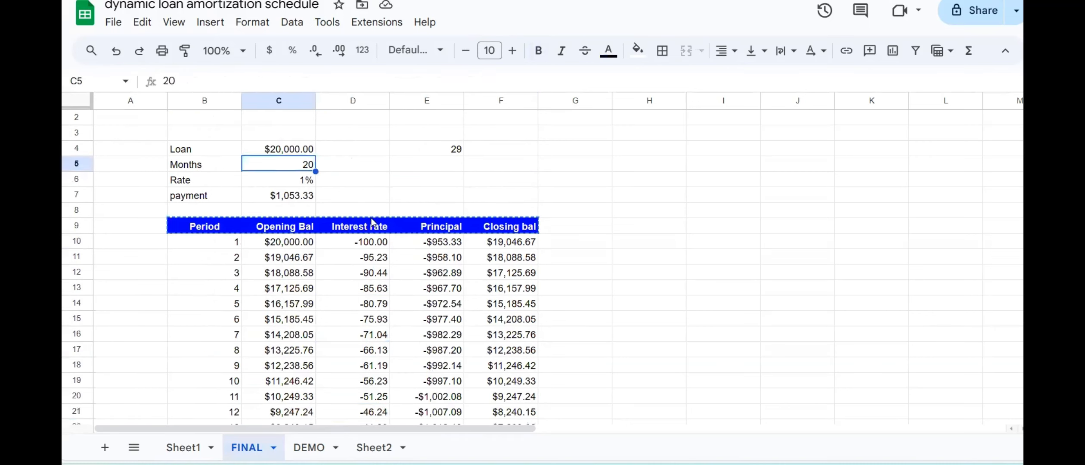
pyautogui.write('50')
pyautogui.press('Return')
# Review the FINAL sheet's extended schedule through its last period and return to the loan details above it.
pyautogui.click(358, 307)
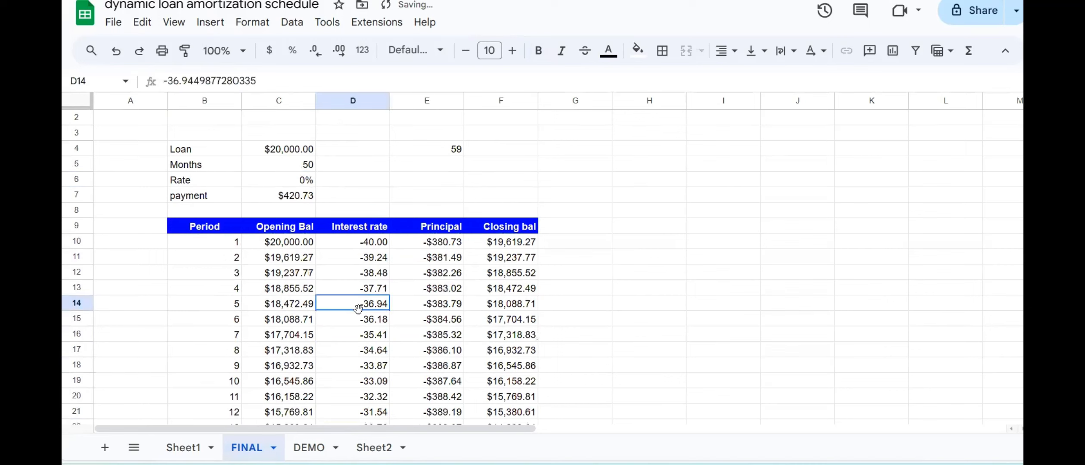
pyautogui.press('Down')
pyautogui.press('Down')
pyautogui.press('Down')
pyautogui.press('Down')
pyautogui.press('Down')
pyautogui.press('Down')
pyautogui.press('Down')
pyautogui.press('Down')
pyautogui.press('Down')
pyautogui.press('Down')
pyautogui.press('Down')
pyautogui.press('Down')
pyautogui.press('Down')
pyautogui.press('Down')
pyautogui.press('Down')
pyautogui.press('Down')
pyautogui.press('Down')
pyautogui.press('Down')
pyautogui.press('Down')
pyautogui.press('Down')
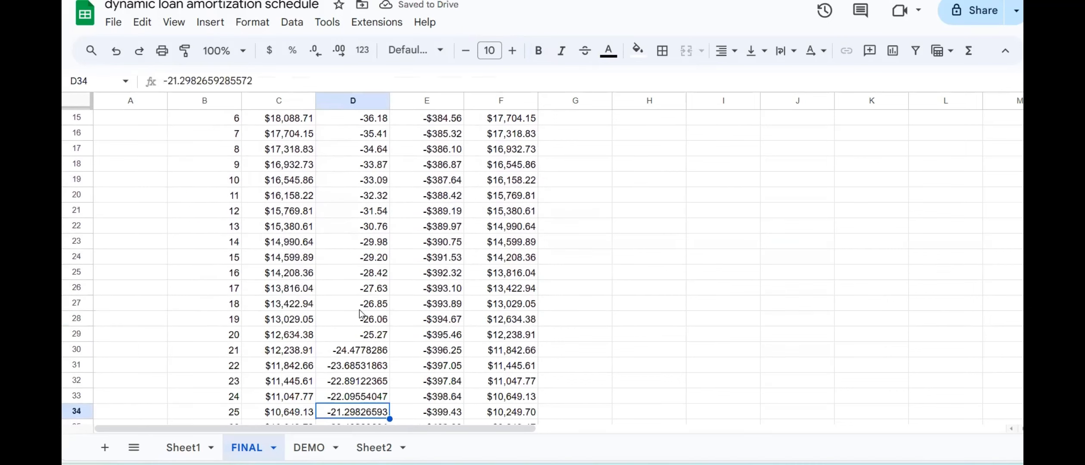
pyautogui.press('Down')
pyautogui.press('Down')
pyautogui.press('Down')
pyautogui.press('Down')
pyautogui.press('Down')
pyautogui.press('Down')
pyautogui.press('Down')
pyautogui.press('Down')
pyautogui.press('Down')
pyautogui.press('Down')
pyautogui.press('Down')
pyautogui.press('Down')
pyautogui.press('Down')
pyautogui.press('Down')
pyautogui.press('Down')
pyautogui.press('Down')
pyautogui.press('Down')
pyautogui.press('Down')
pyautogui.press('Down')
pyautogui.press('Down')
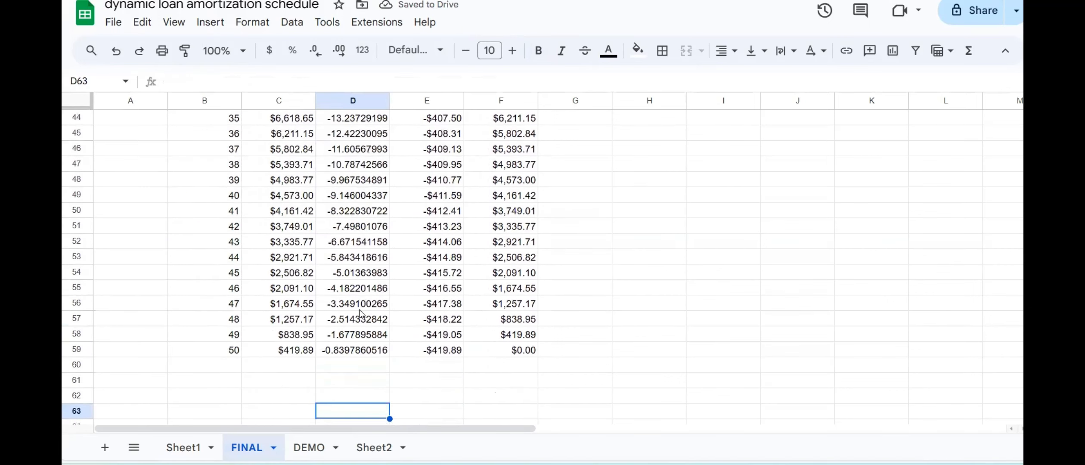
pyautogui.press('Down')
pyautogui.press('Down')
pyautogui.press('Down')
pyautogui.press('Down')
pyautogui.press('Down')
pyautogui.press('Down')
pyautogui.press('Down')
pyautogui.press('Up')
pyautogui.press('Up')
pyautogui.press('Up')
pyautogui.press('Up')
pyautogui.press('Up')
pyautogui.press('Up')
pyautogui.press('Up')
pyautogui.press('Up')
pyautogui.press('Up')
pyautogui.press('Up')
pyautogui.press('Up')
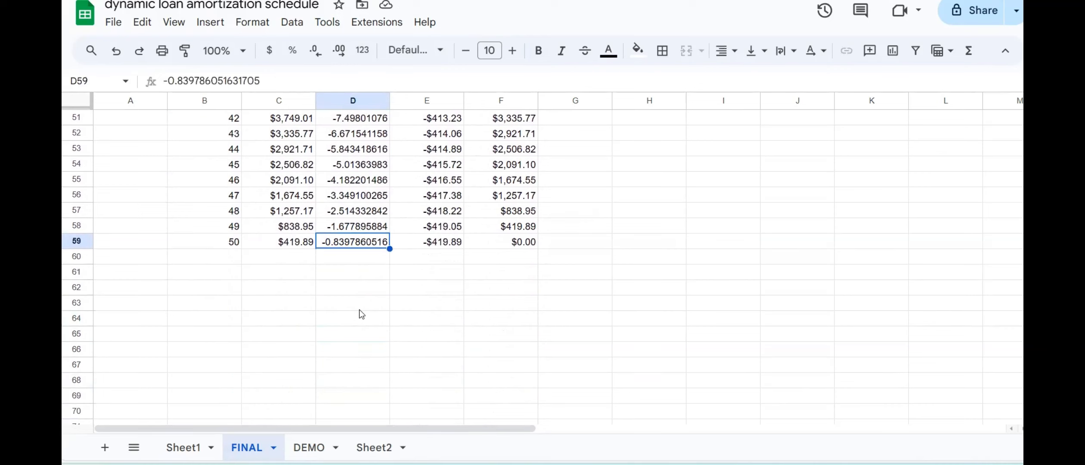
pyautogui.press('Up')
pyautogui.press('Up')
pyautogui.press('Up')
pyautogui.press('Up')
pyautogui.press('Up')
pyautogui.press('Up')
pyautogui.press('Up')
pyautogui.press('Up')
pyautogui.press('Up')
pyautogui.press('Up')
pyautogui.press('Up')
pyautogui.press('Up')
pyautogui.press('Up')
pyautogui.press('Up')
pyautogui.press('Up')
pyautogui.press('Up')
pyautogui.press('Up')
pyautogui.press('Up')
pyautogui.press('Up')
pyautogui.press('Up')
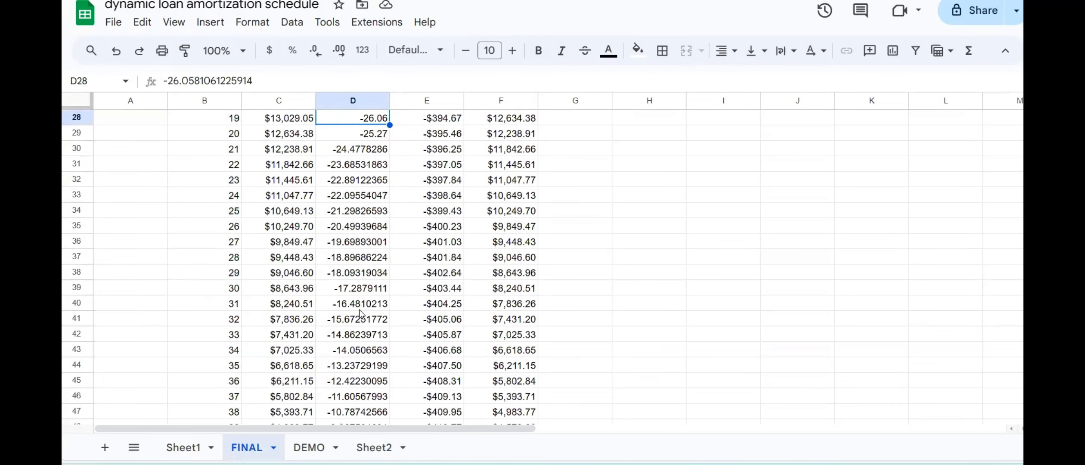
pyautogui.press('Up')
pyautogui.press('Up')
pyautogui.press('Up')
pyautogui.press('Up')
pyautogui.press('Up')
pyautogui.press('Up')
pyautogui.press('Up')
pyautogui.press('Up')
pyautogui.press('Up')
pyautogui.press('Up')
pyautogui.press('Up')
pyautogui.press('Up')
pyautogui.press('Up')
pyautogui.press('Up')
pyautogui.press('Up')
pyautogui.press('Up')
pyautogui.press('Up')
pyautogui.press('Up')
pyautogui.press('Up')
pyautogui.press('Up')
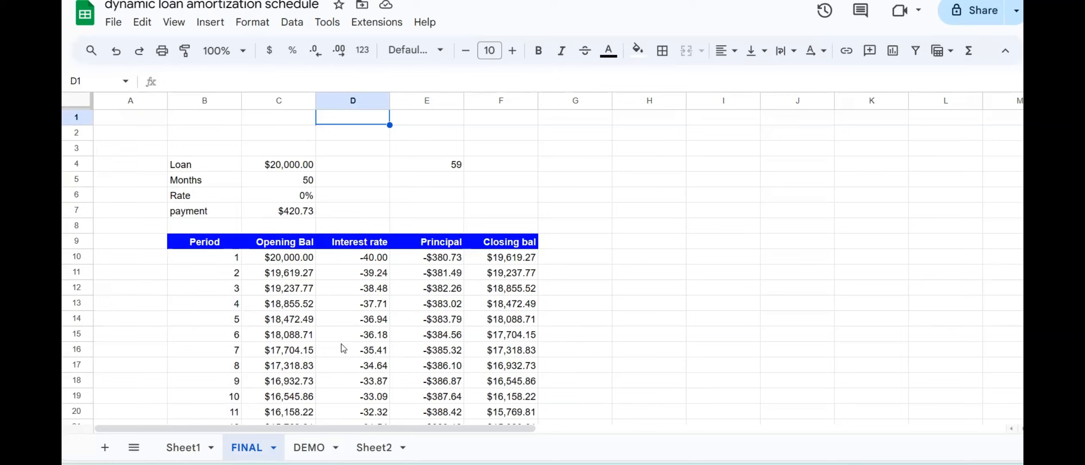
pyautogui.click(304, 364)
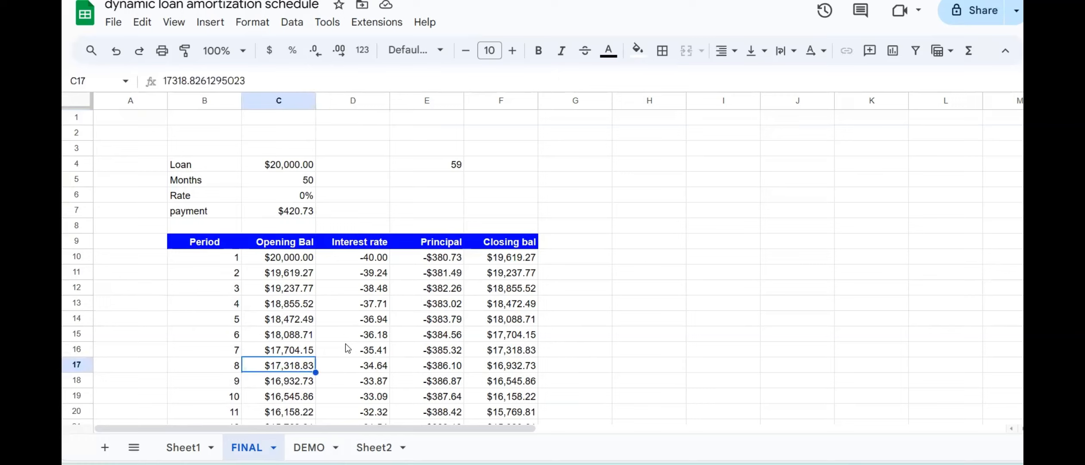
# Switch to the DEMO sheet and look over its rate in C3 and loan amount in C1.
pyautogui.click(309, 447)
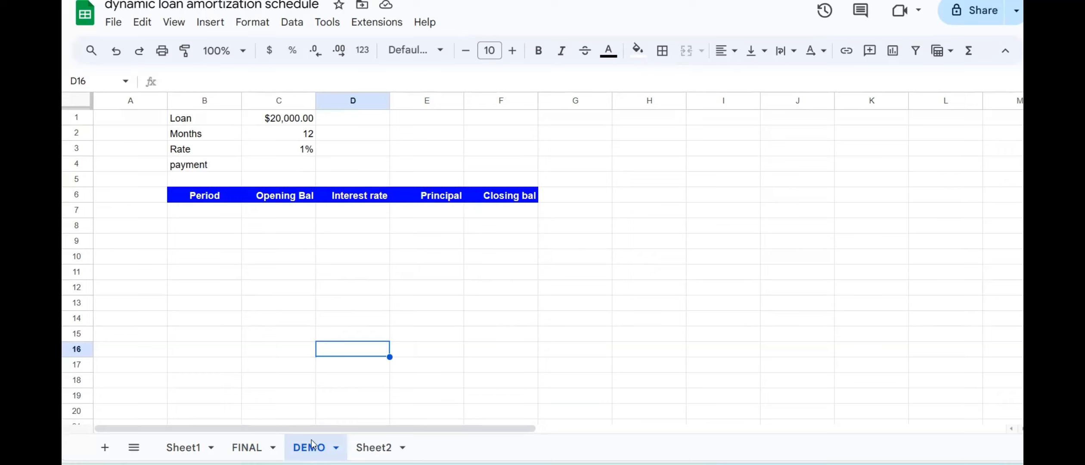
pyautogui.click(314, 289)
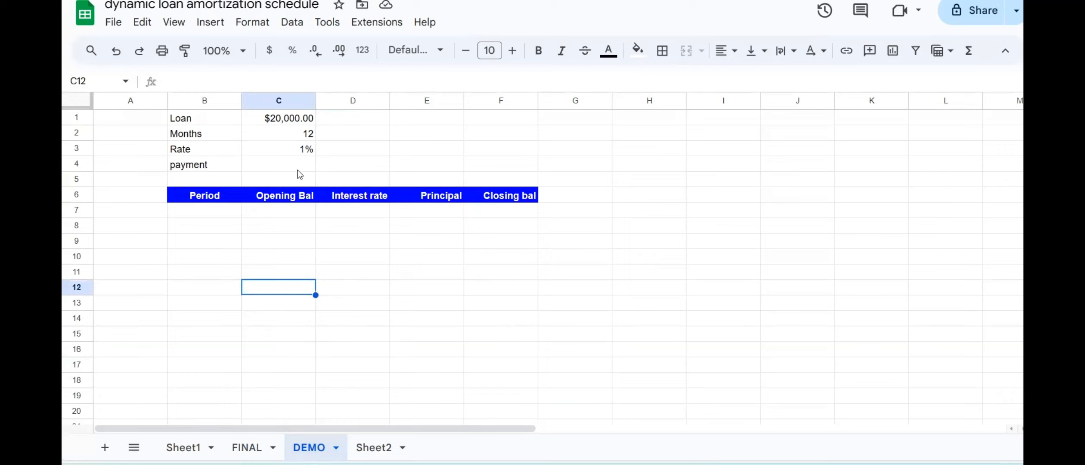
pyautogui.click(297, 149)
pyautogui.click(281, 121)
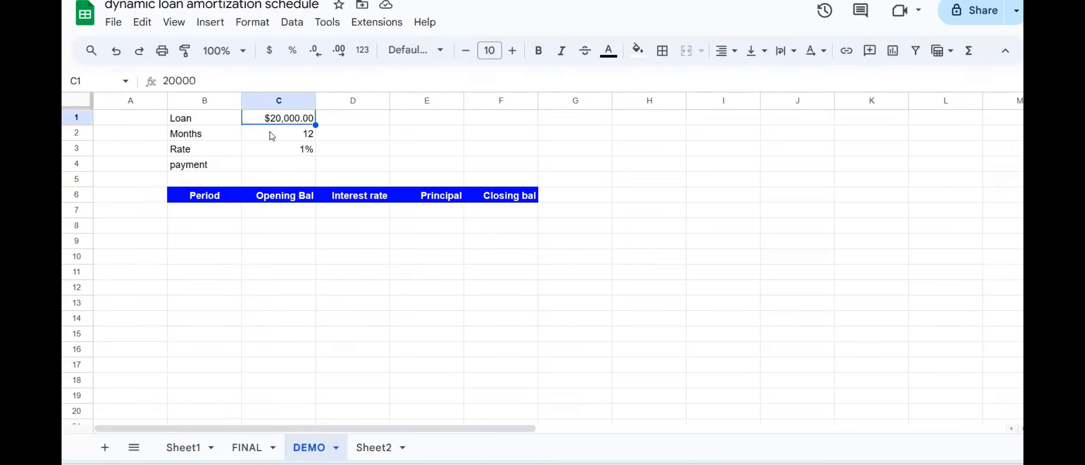
# Calculate the loan payment in C4 with =PMT(C3,C2,C1), using the rate, months and loan amount cells.
pyautogui.click(269, 131)
pyautogui.click(308, 152)
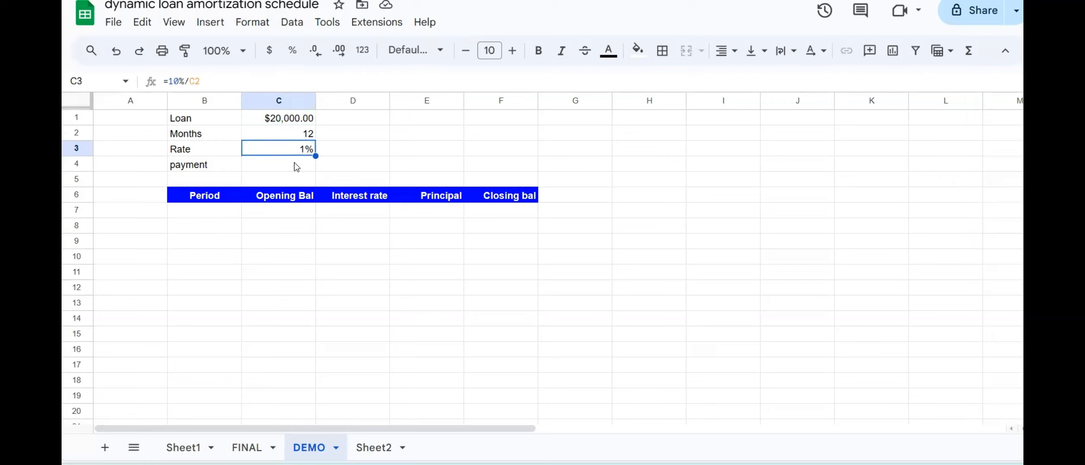
pyautogui.click(272, 164)
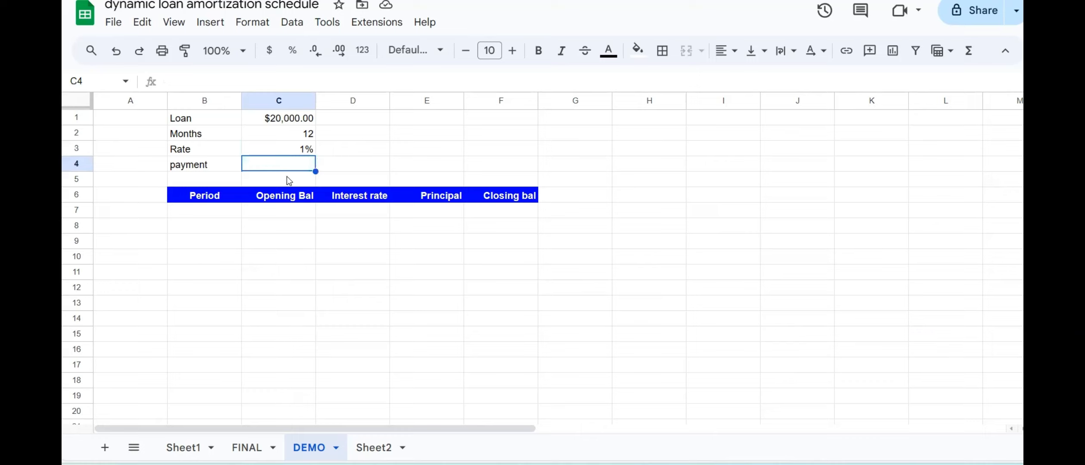
pyautogui.write('=')
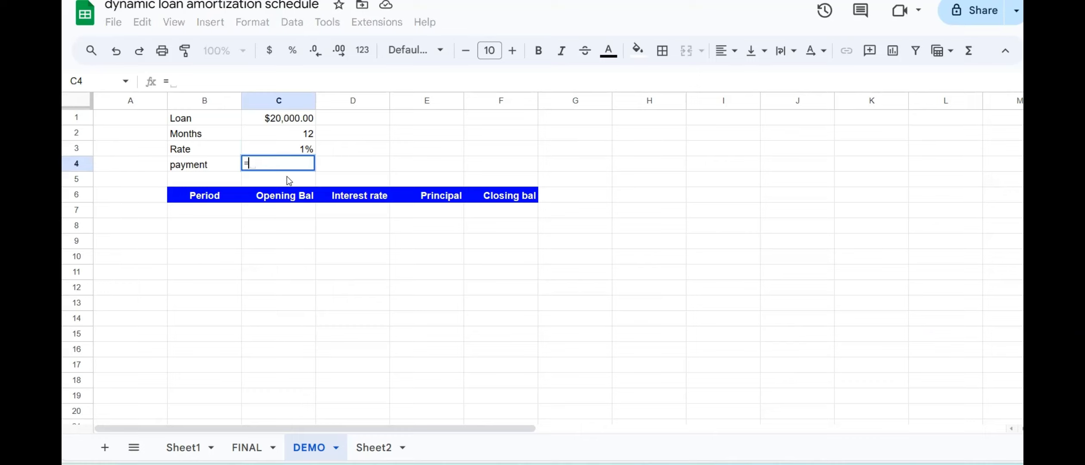
pyautogui.write('P')
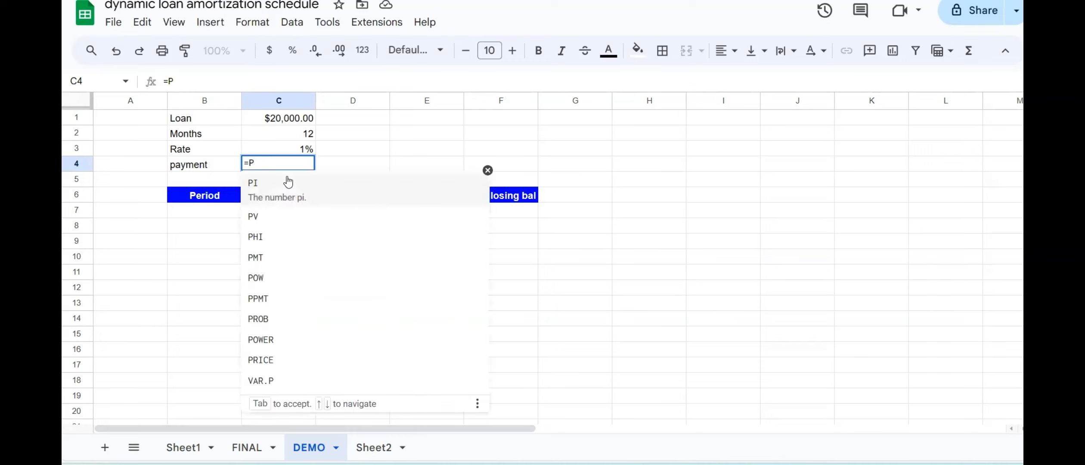
pyautogui.write('M')
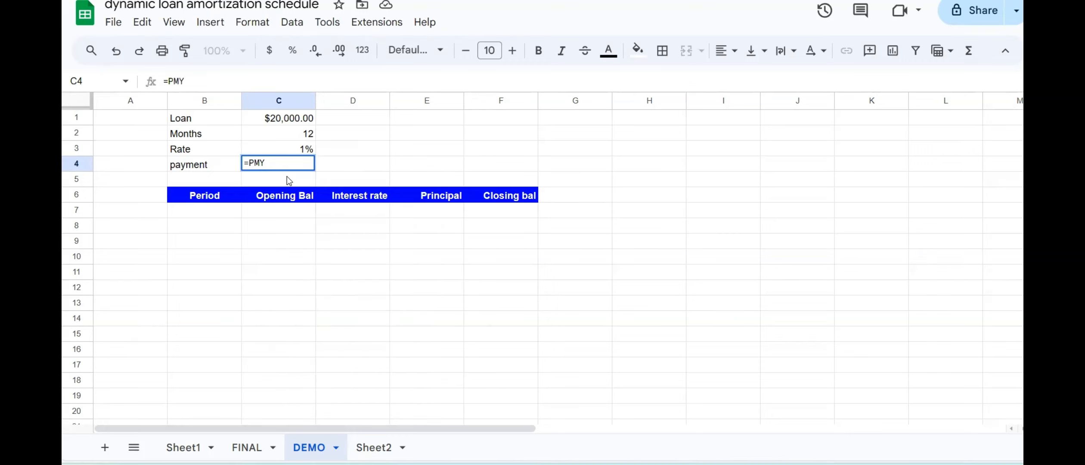
pyautogui.write('T(')
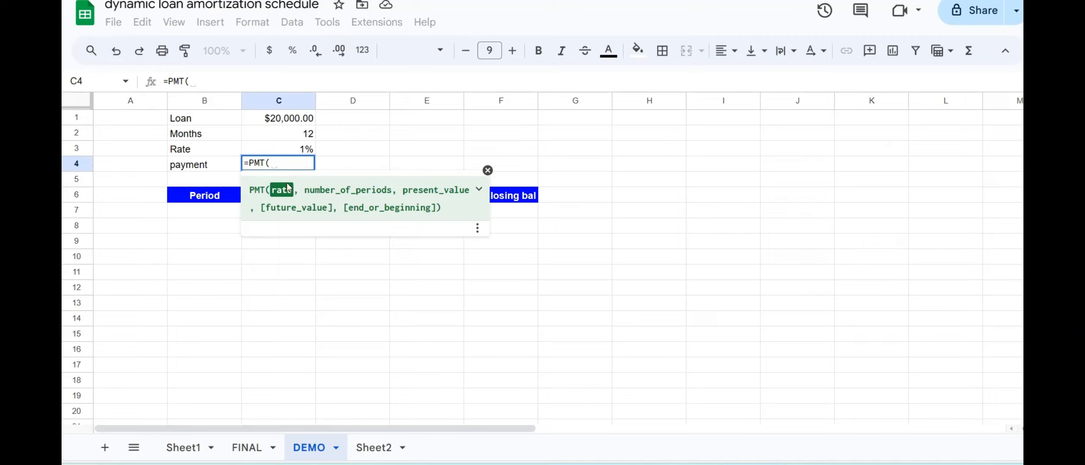
pyautogui.click(304, 149)
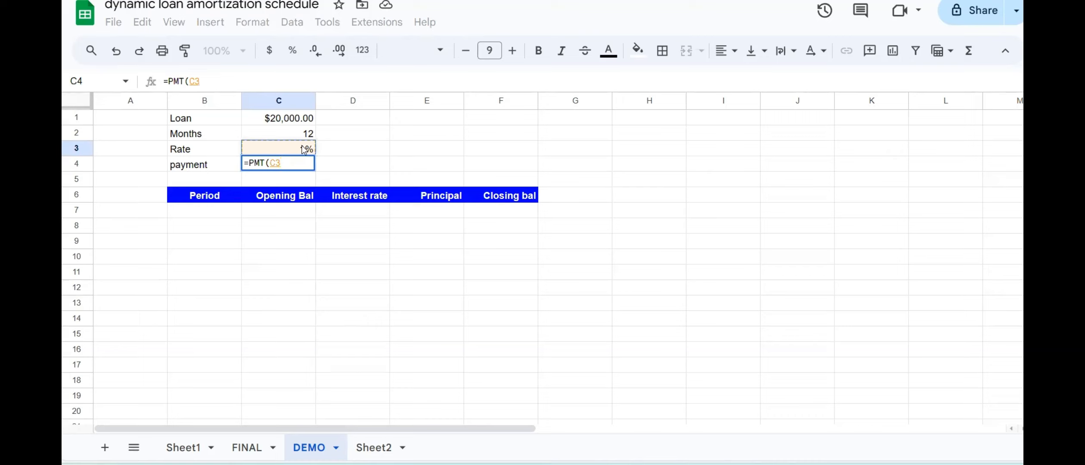
pyautogui.write(',')
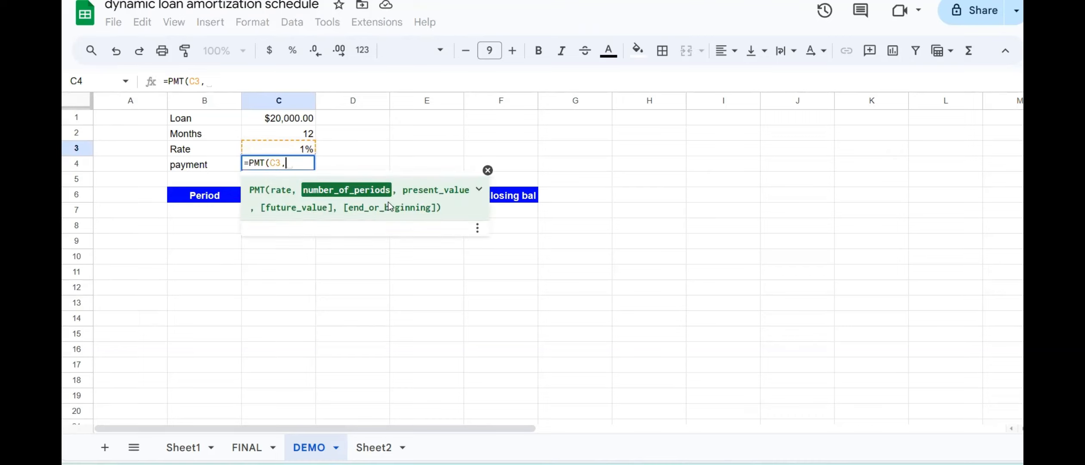
pyautogui.click(307, 139)
pyautogui.write(',')
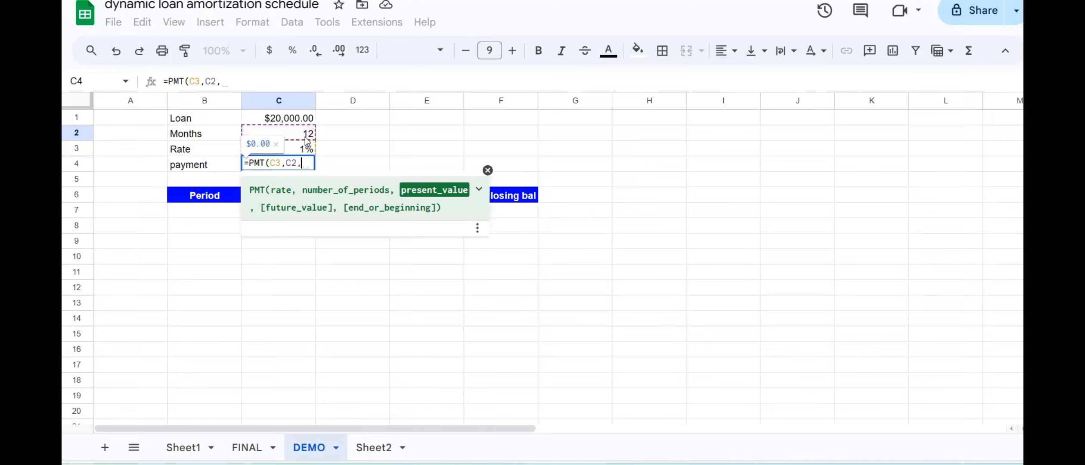
pyautogui.click(298, 121)
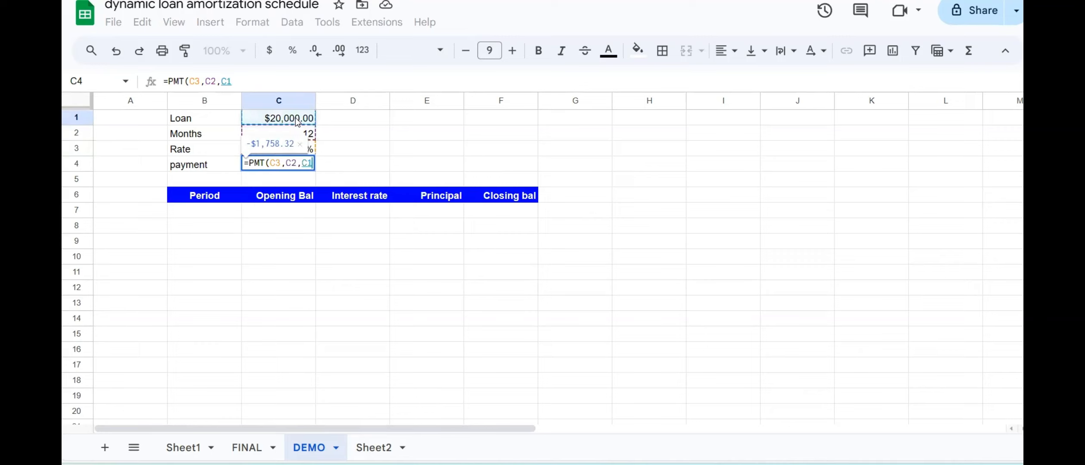
pyautogui.write(')')
pyautogui.press('Return')
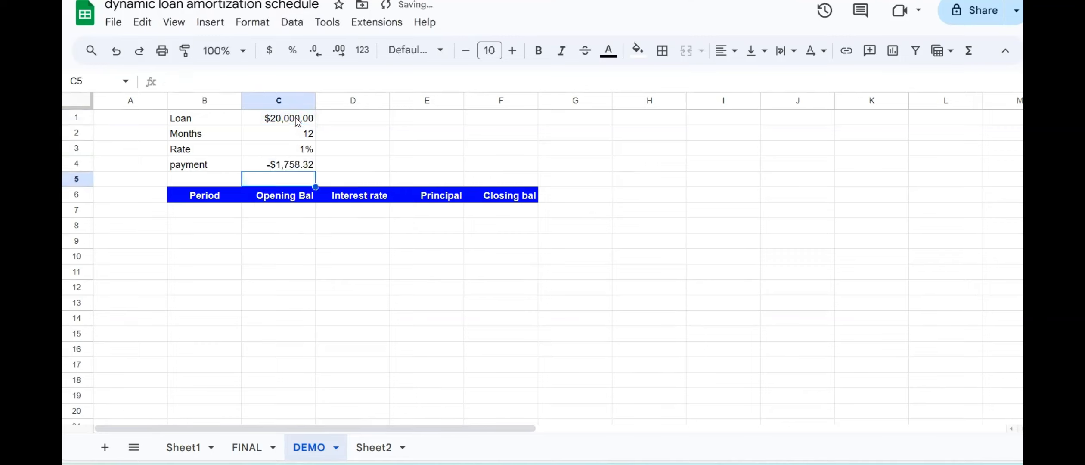
# Put a minus sign before PMT in the C4 payment formula, making it =-PMT(C3,C2,C1).
pyautogui.click(298, 168)
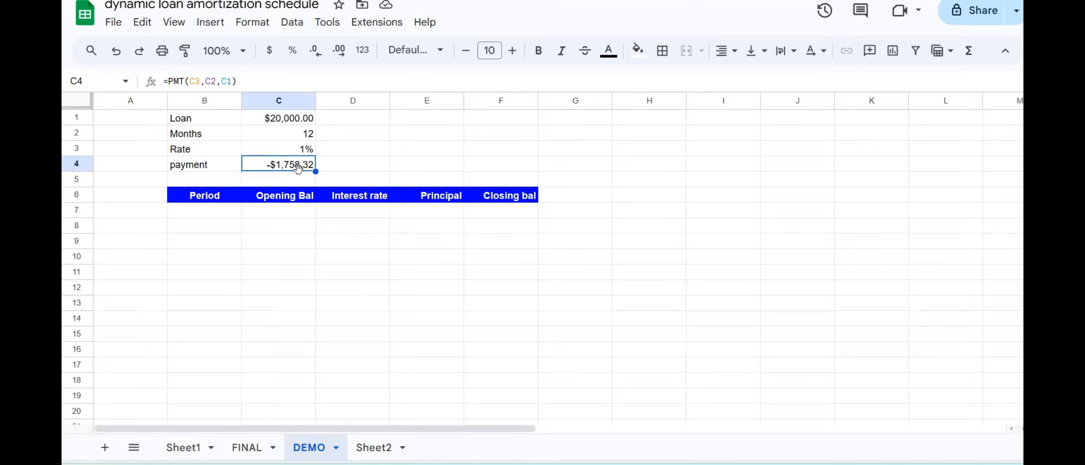
pyautogui.click(169, 81)
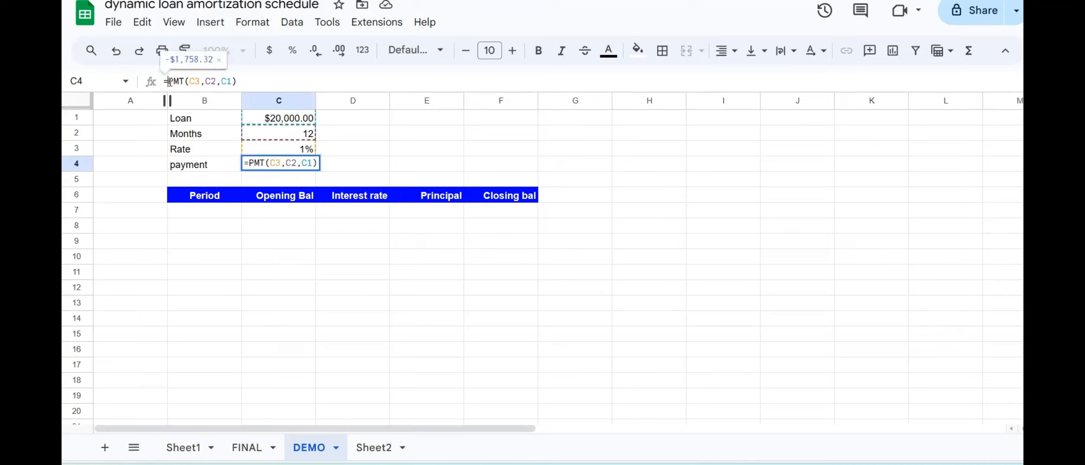
pyautogui.write('-')
pyautogui.press('Return')
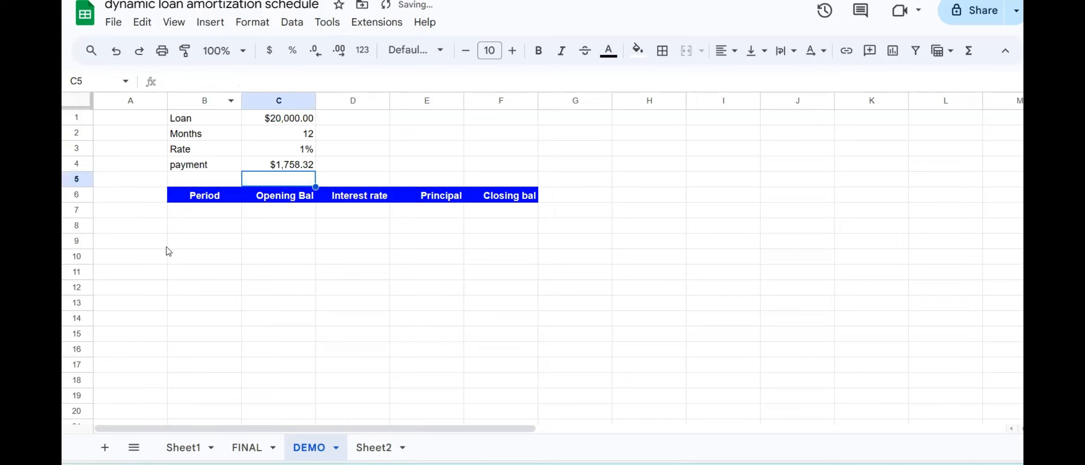
# Fill the Period column from B7 with =SEQUENCE(C2), driven by the number of months.
pyautogui.click(223, 213)
pyautogui.keyDown('shift'); pyautogui.click(211, 351); pyautogui.keyUp('shift')
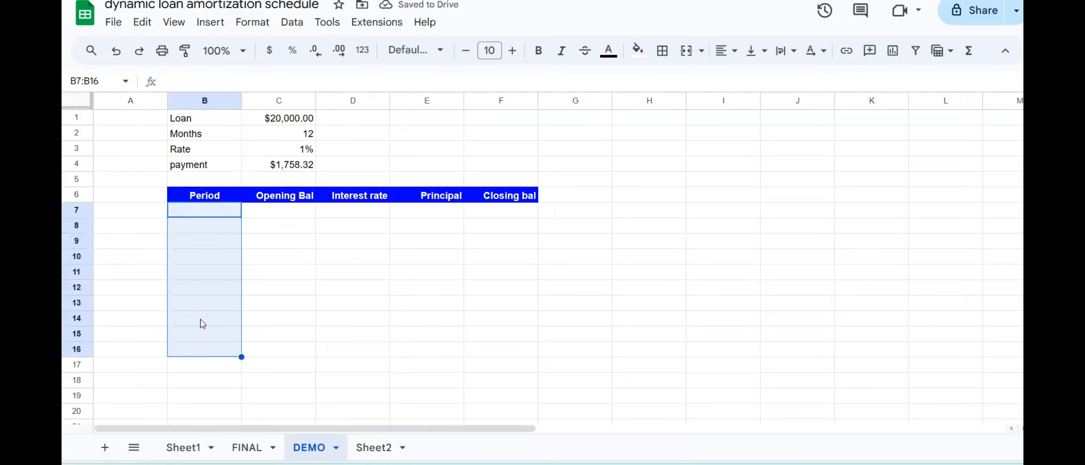
pyautogui.click(304, 134)
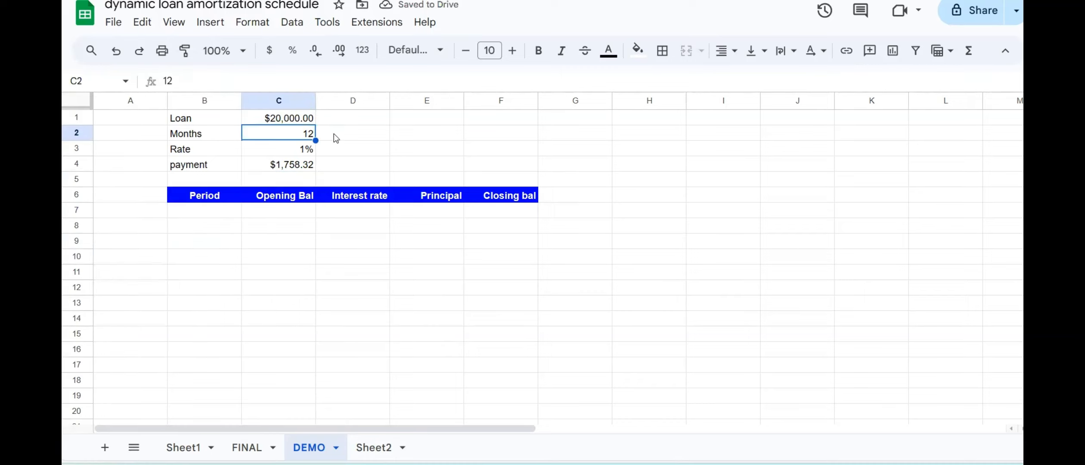
pyautogui.click(217, 213)
pyautogui.write('=')
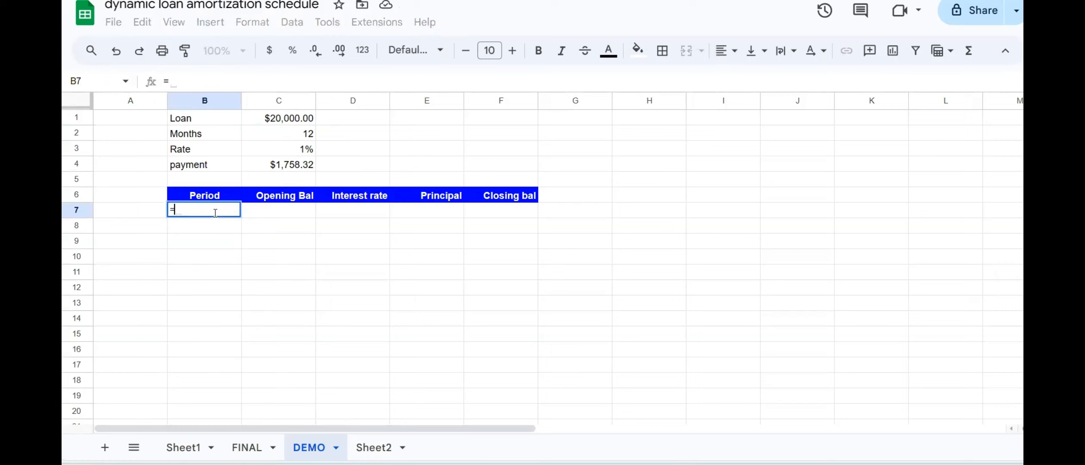
pyautogui.write('SEQE')
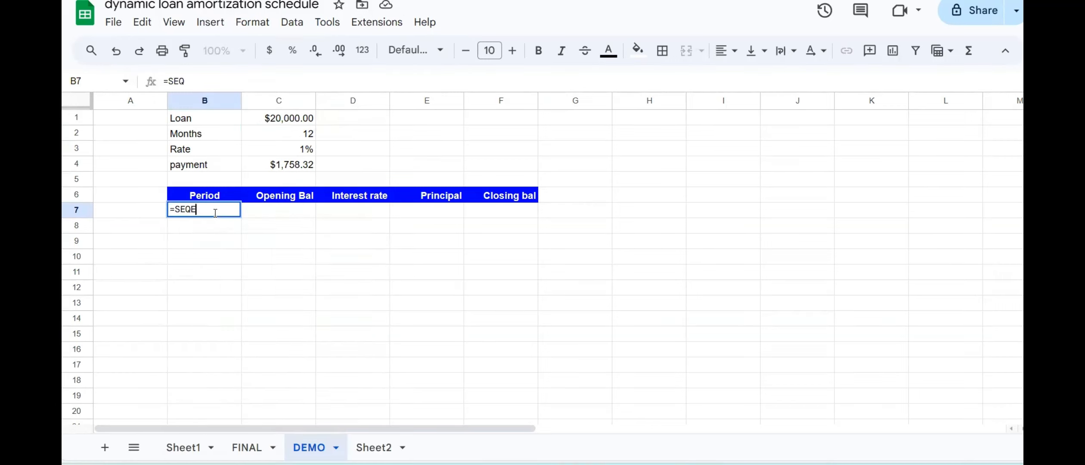
pyautogui.press('BackSpace')
pyautogui.write('UE')
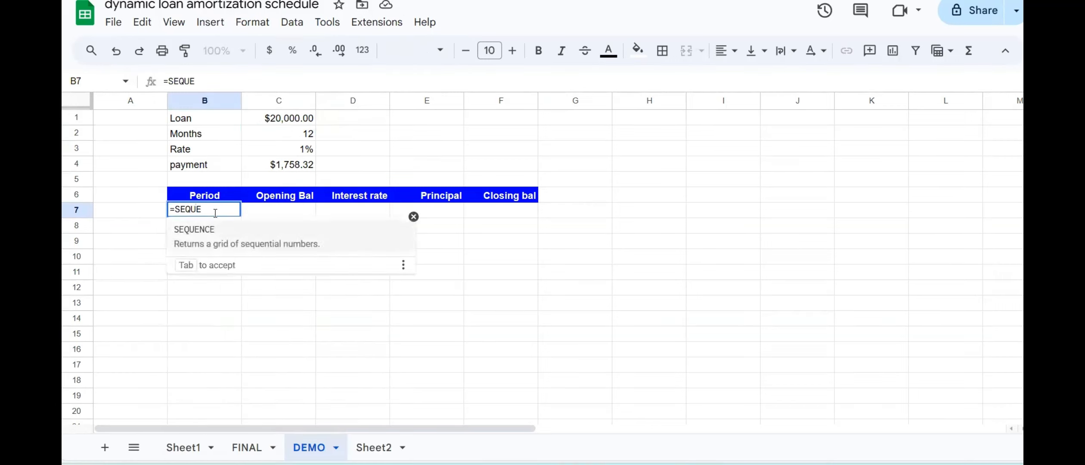
pyautogui.write('NCE(')
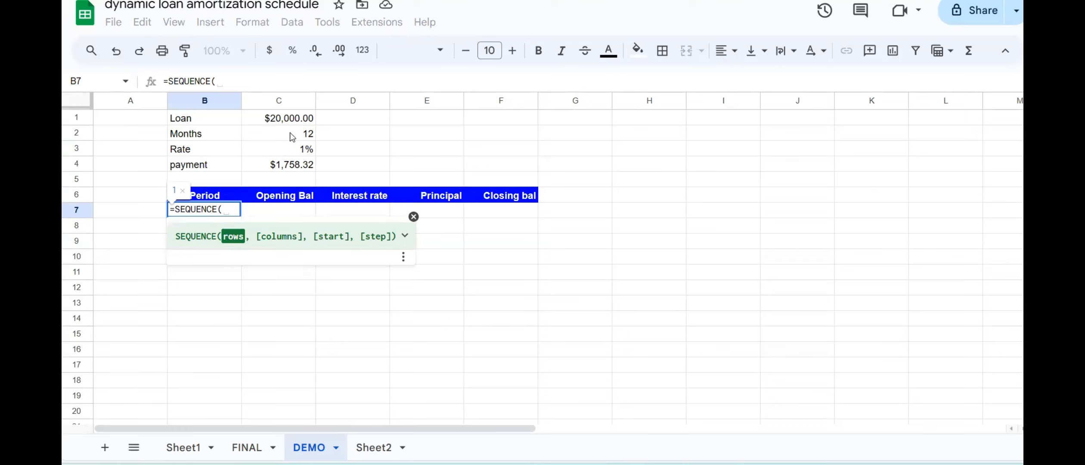
pyautogui.click(305, 137)
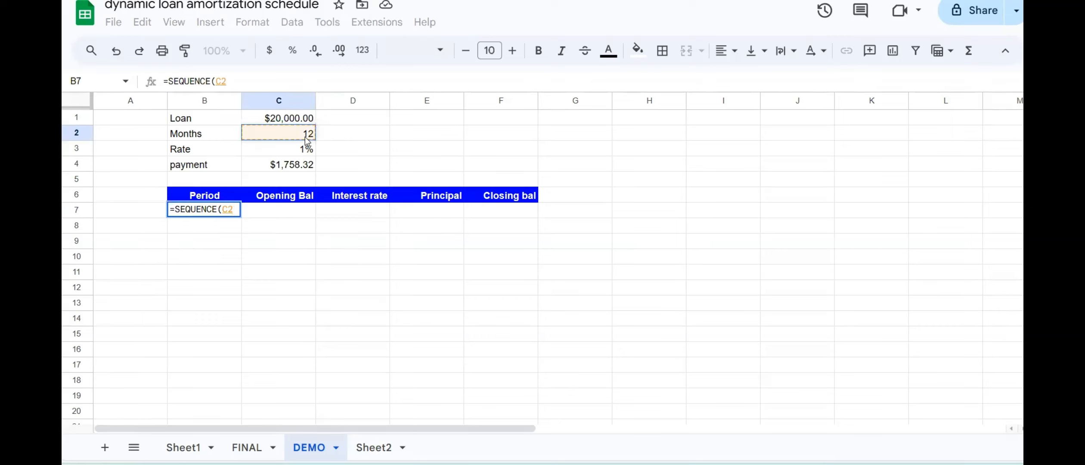
pyautogui.write(')')
pyautogui.press('Return')
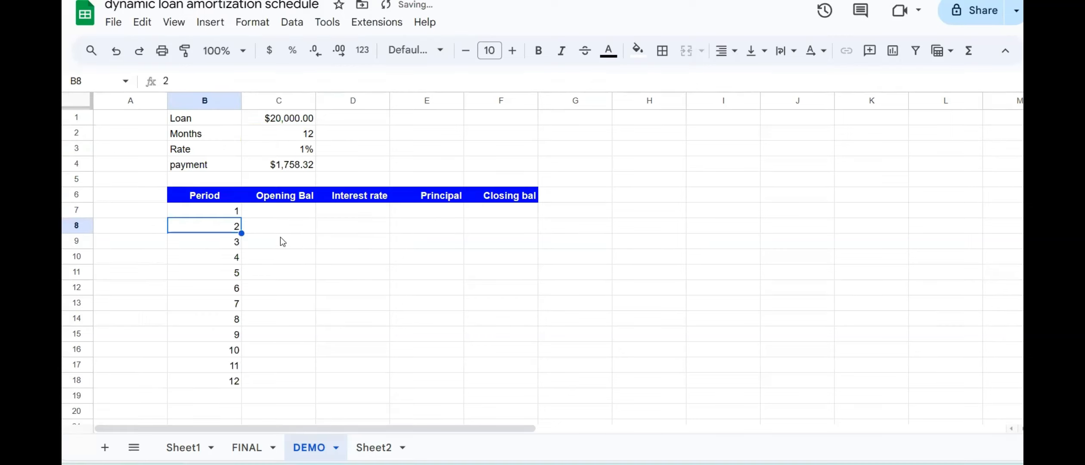
# Select the generated periods B7:B18, and set the number of months in C2 to 15 to test them.
pyautogui.moveTo(204, 210); pyautogui.dragTo(205, 380)
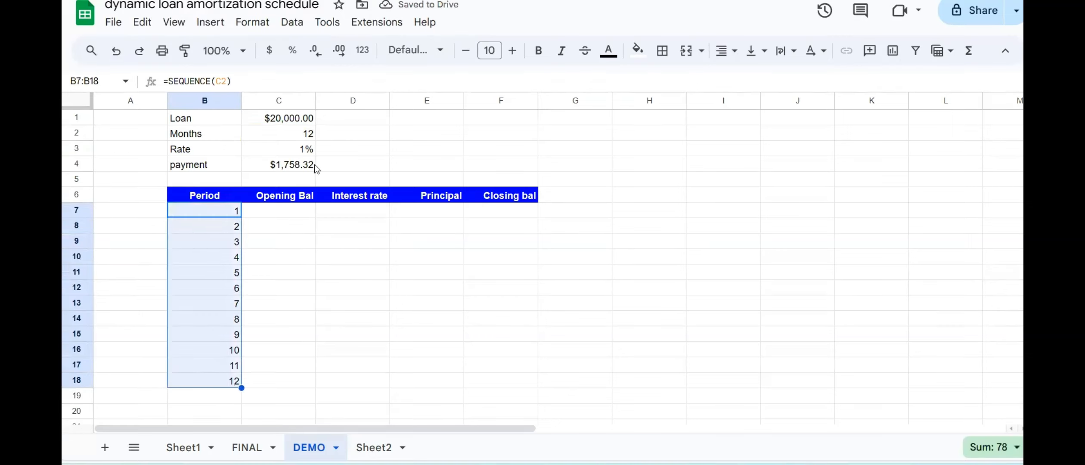
pyautogui.click(306, 138)
pyautogui.write('15')
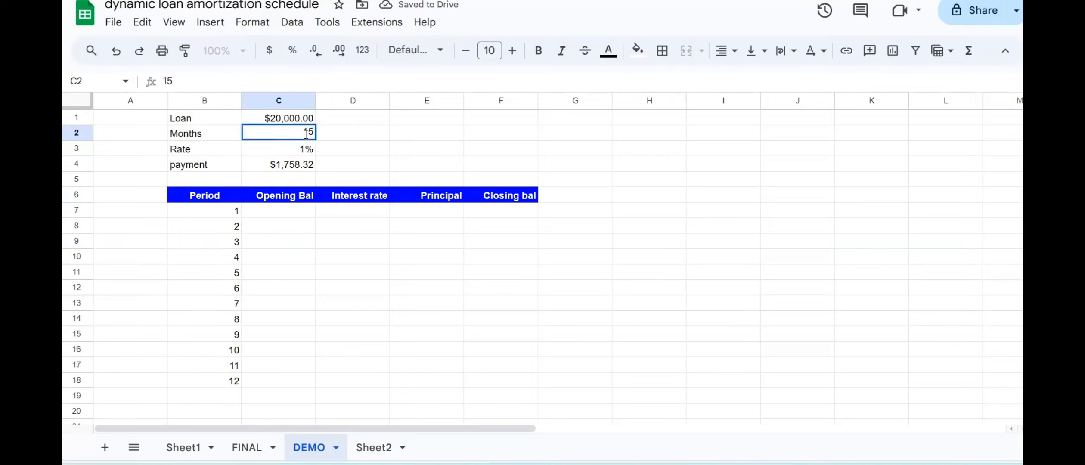
pyautogui.press('Return')
# Review the Period column down to its last row and return to the loan details above it.
pyautogui.click(284, 282)
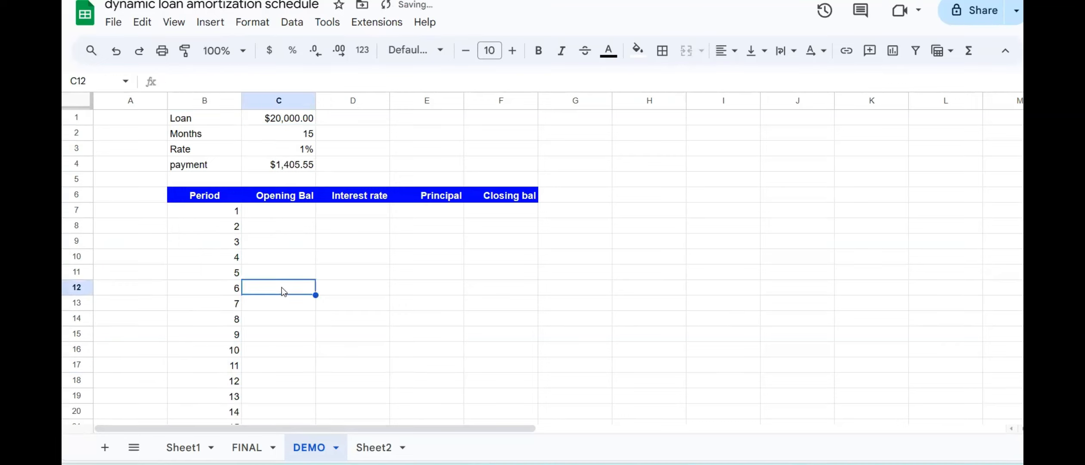
pyautogui.press('Down')
pyautogui.press('Down')
pyautogui.press('Down')
pyautogui.press('Down')
pyautogui.press('Down')
pyautogui.press('Down')
pyautogui.press('Down')
pyautogui.press('Down')
pyautogui.press('Down')
pyautogui.press('Down')
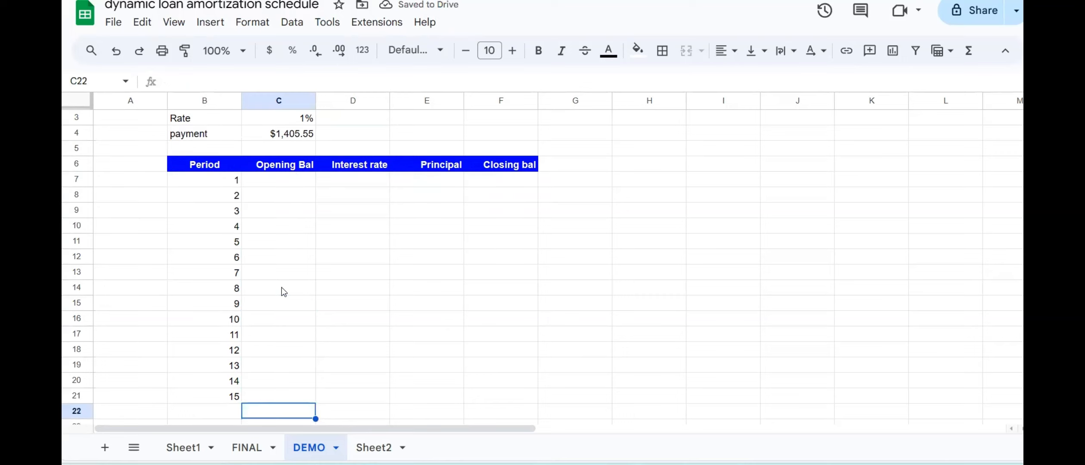
pyautogui.press('Up')
pyautogui.press('Up')
pyautogui.press('Up')
pyautogui.press('Up')
pyautogui.press('Up')
pyautogui.press('Up')
pyautogui.press('Up')
pyautogui.press('Up')
pyautogui.press('Up')
pyautogui.press('Up')
pyautogui.press('Up')
pyautogui.press('Up')
pyautogui.press('Up')
pyautogui.press('Up')
pyautogui.press('Up')
pyautogui.press('Up')
pyautogui.press('Up')
pyautogui.press('Up')
pyautogui.press('Up')
pyautogui.press('Up')
pyautogui.press('Up')
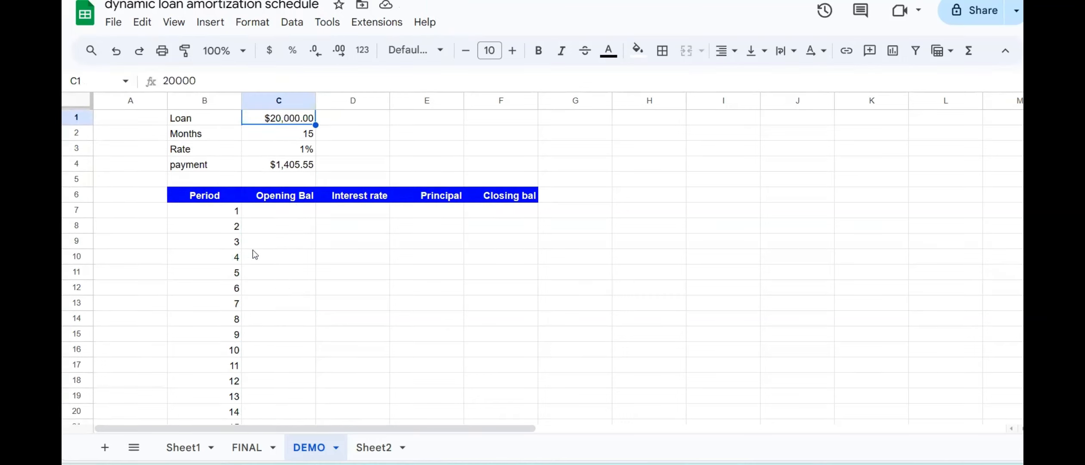
# Check the sequence formula in B7 and set the number of months in C2 back to 12.
pyautogui.click(228, 212)
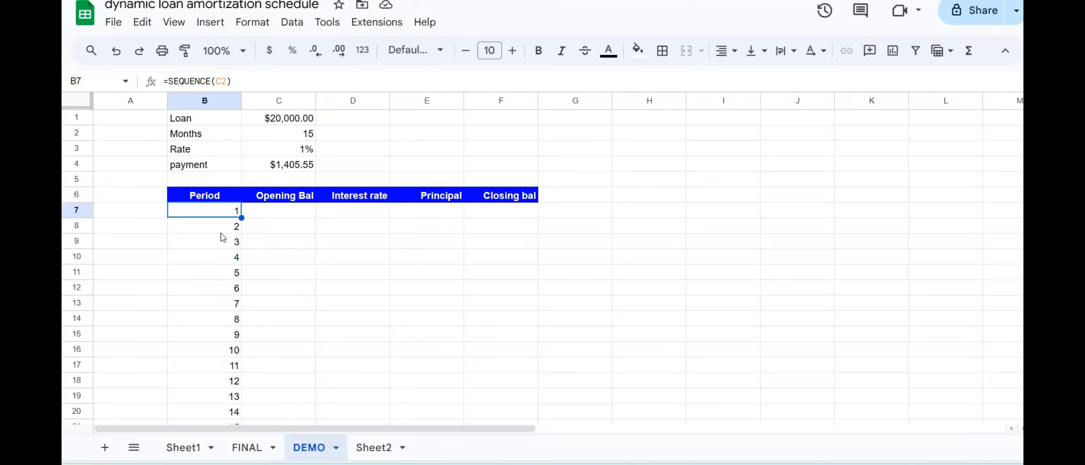
pyautogui.click(312, 136)
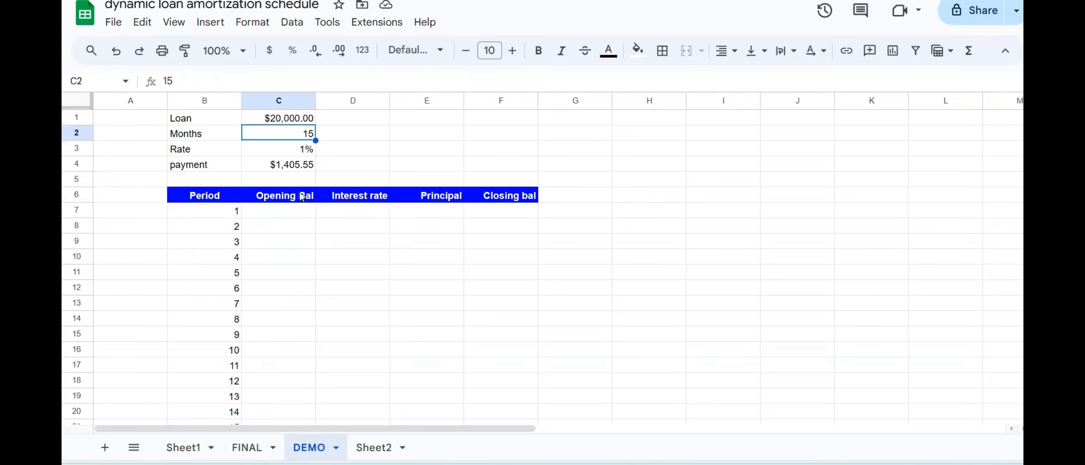
pyautogui.write('12')
pyautogui.press('Return')
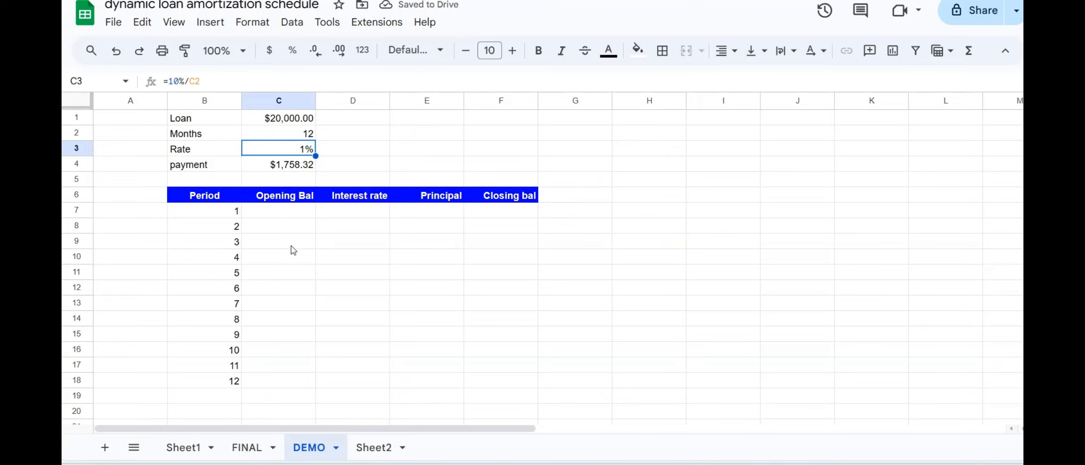
# Calculate the interest in D7 with =IPMT(C3,B7:B18,C2,C1), using the rate, period range, number of months and loan amount.
pyautogui.doubleClick(357, 215)
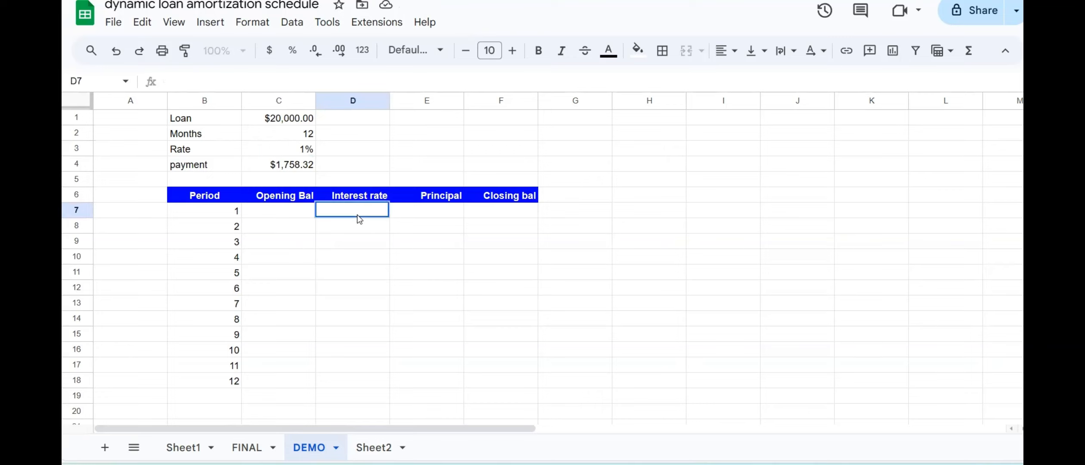
pyautogui.write('=')
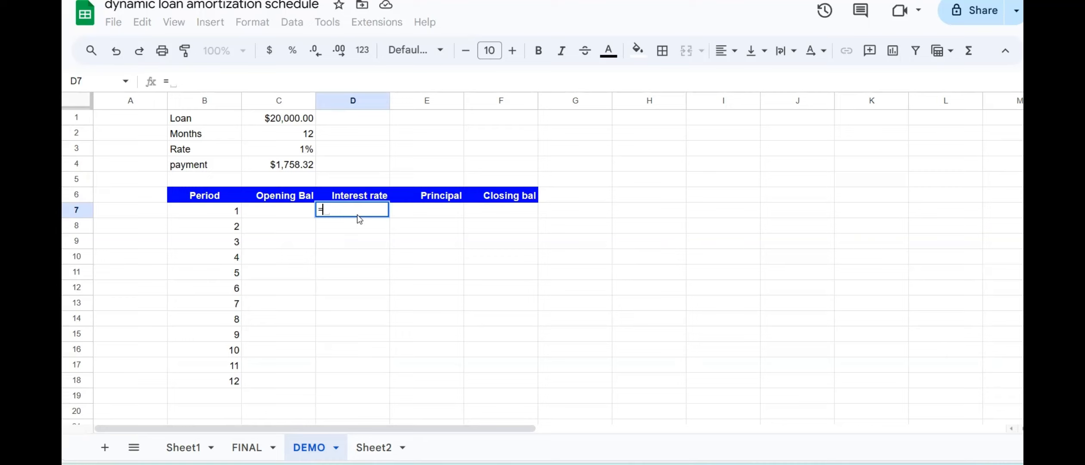
pyautogui.write('I')
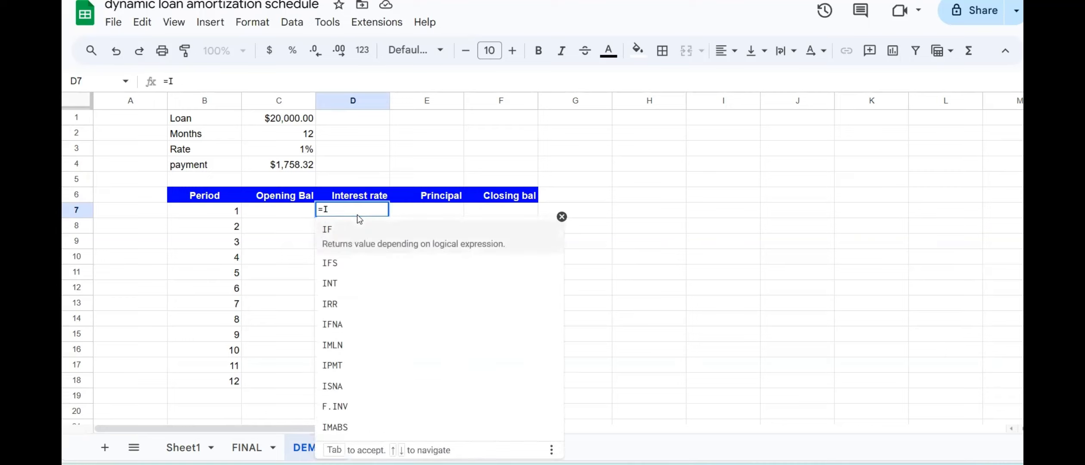
pyautogui.write('P')
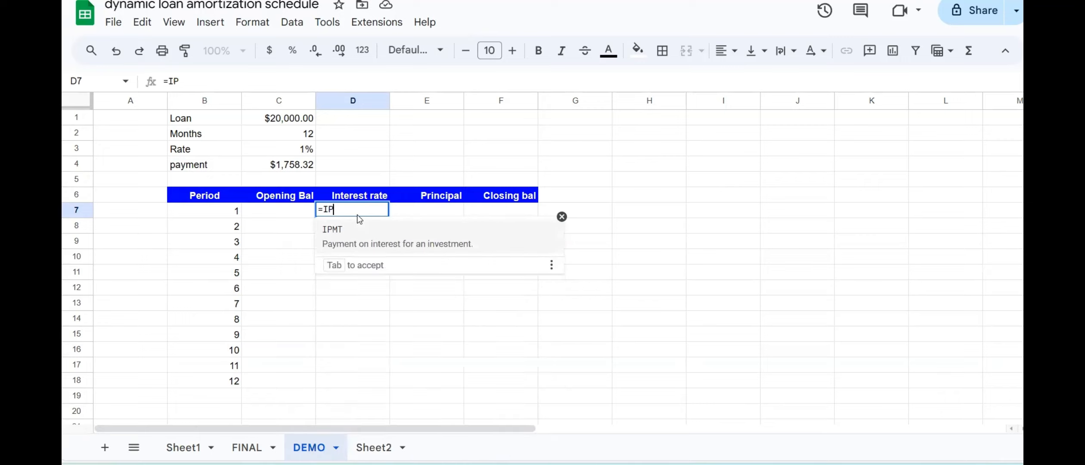
pyautogui.write('MT(')
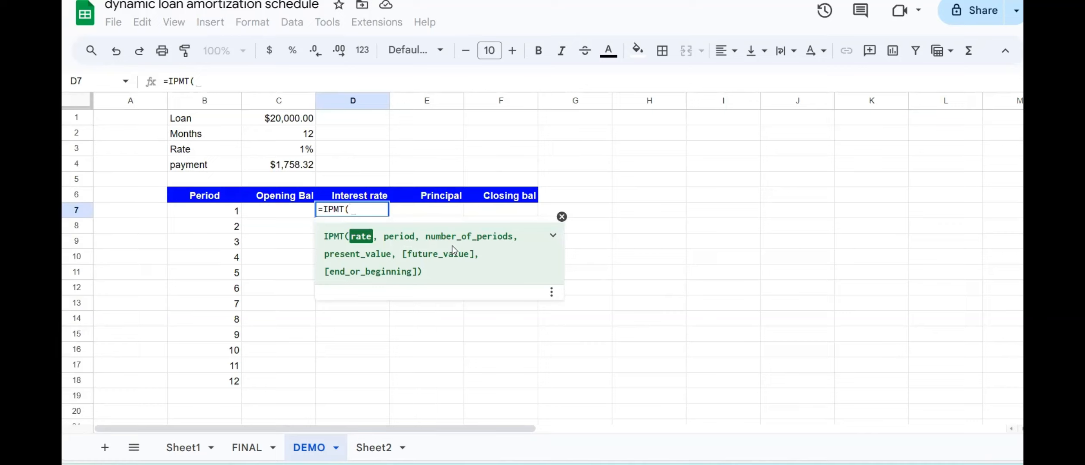
pyautogui.click(301, 149)
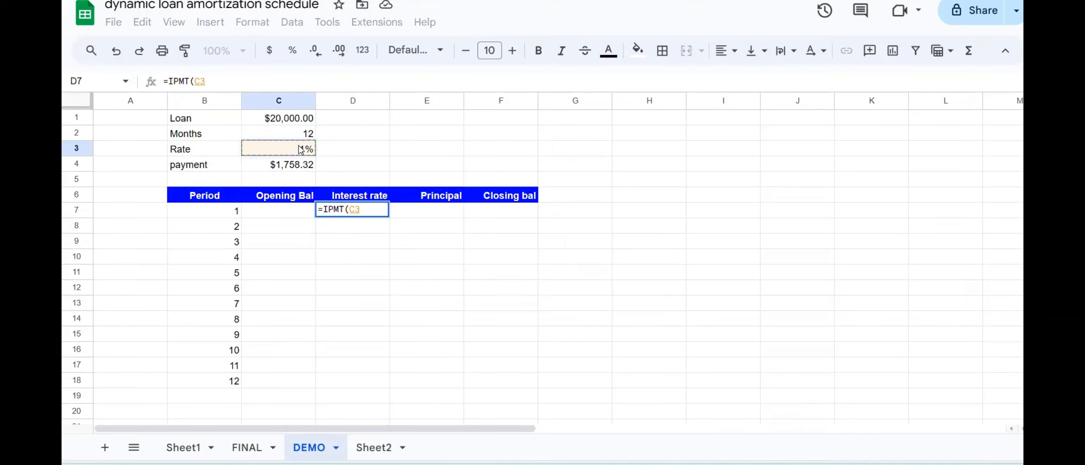
pyautogui.write(',')
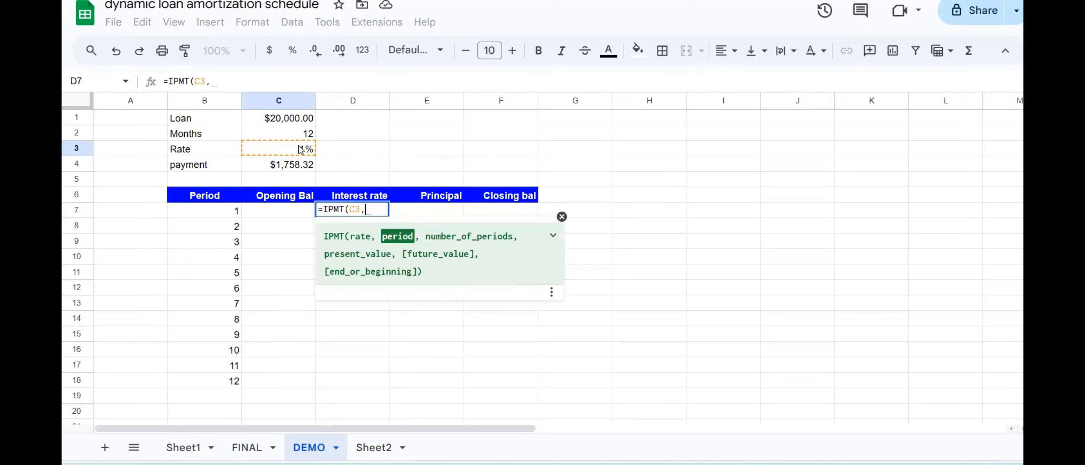
pyautogui.click(239, 211)
pyautogui.moveTo(240, 213); pyautogui.dragTo(233, 381)
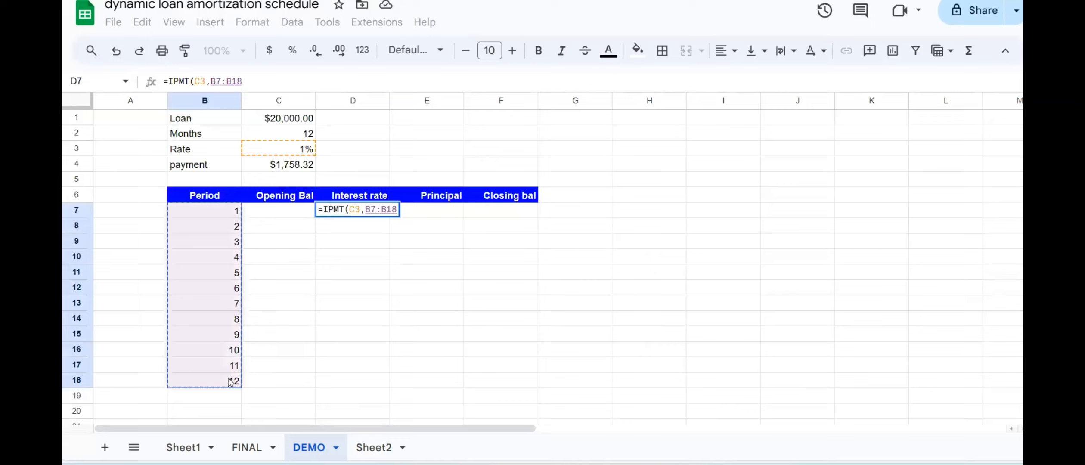
pyautogui.write(',')
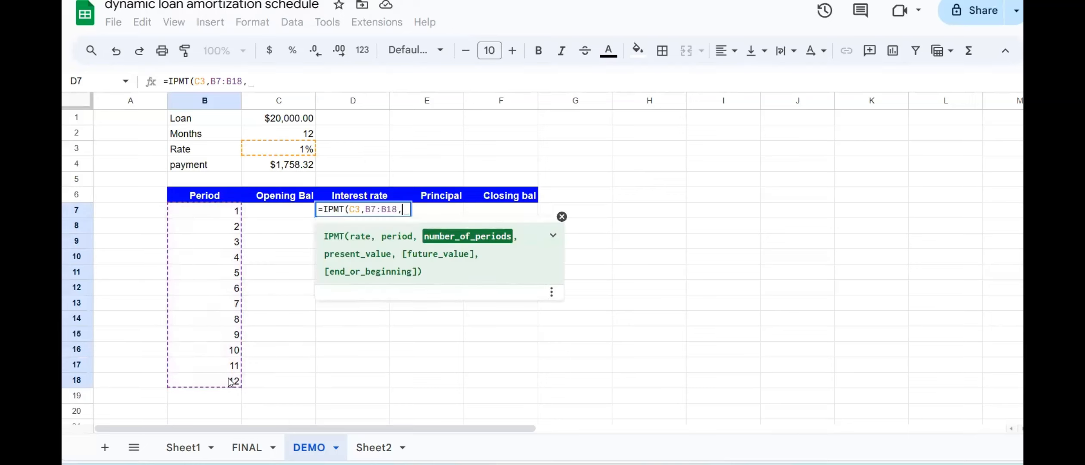
pyautogui.click(309, 136)
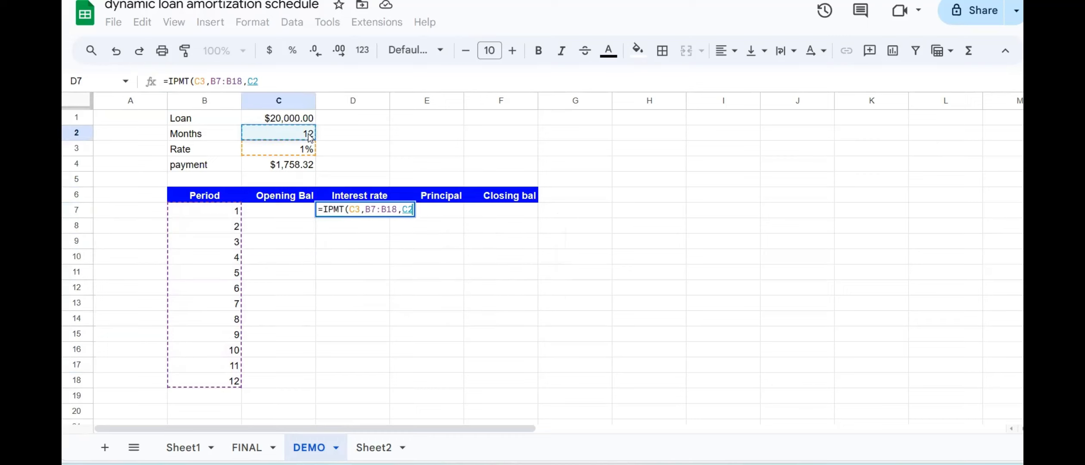
pyautogui.write(',')
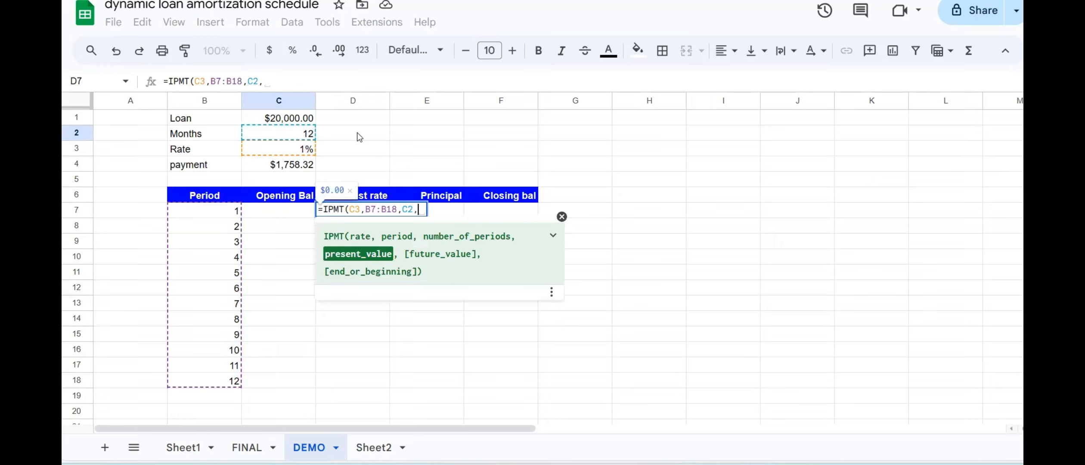
pyautogui.click(294, 118)
pyautogui.write(')')
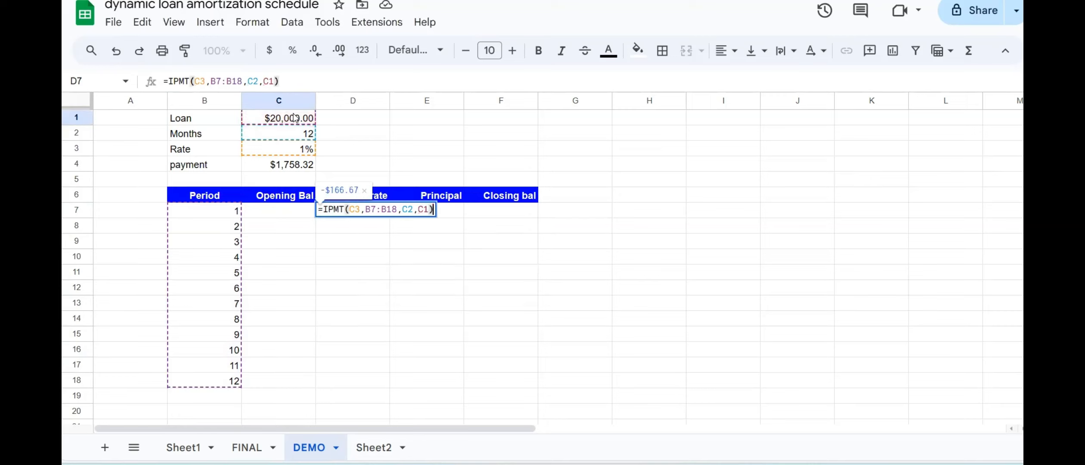
pyautogui.press('Return')
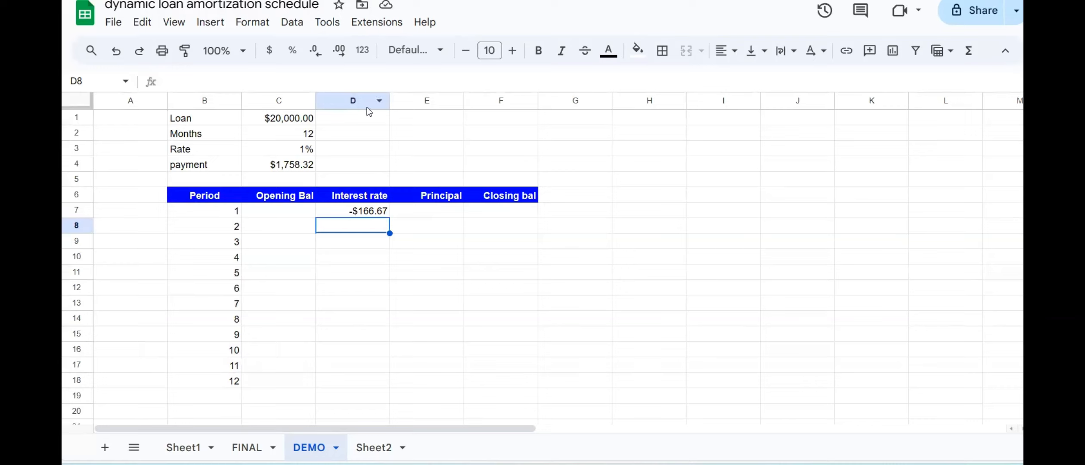
# Wrap the IPMT formula in D7 in ArrayFormula so it fills the interest column for all periods.
pyautogui.click(380, 214)
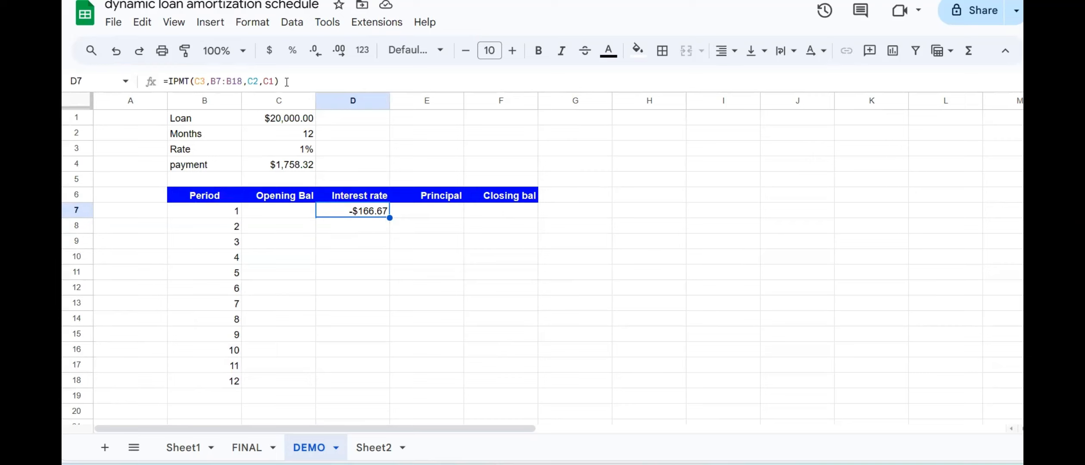
pyautogui.moveTo(286, 82); pyautogui.dragTo(170, 88)
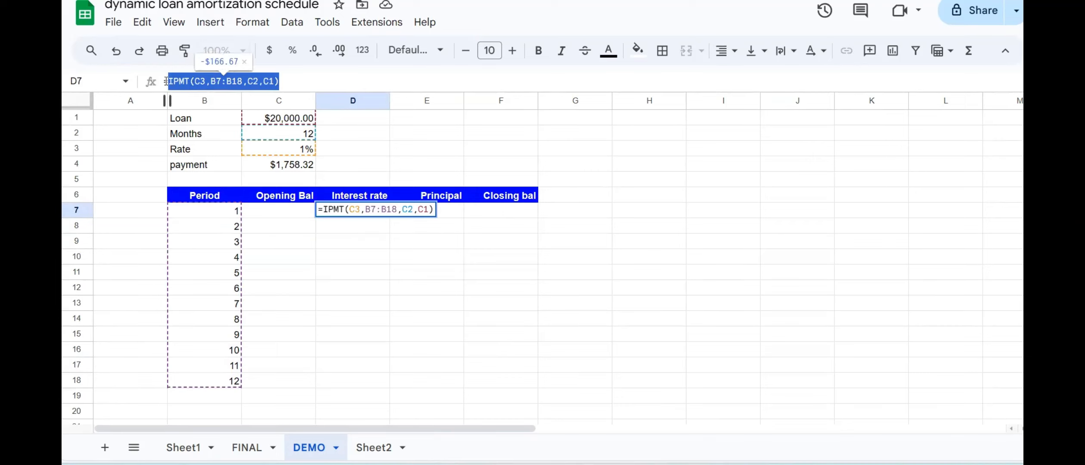
pyautogui.hotkey('ctrl', 'shift', 'Return')
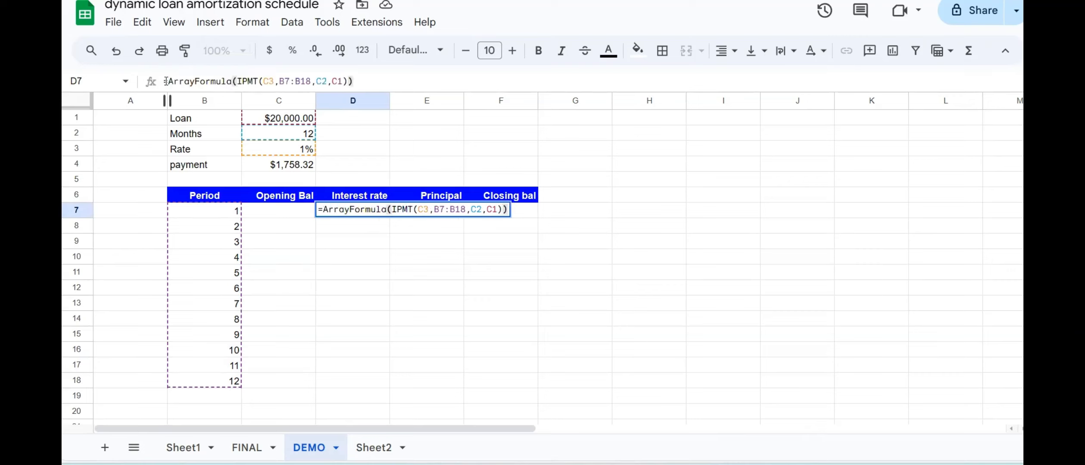
pyautogui.press('Return')
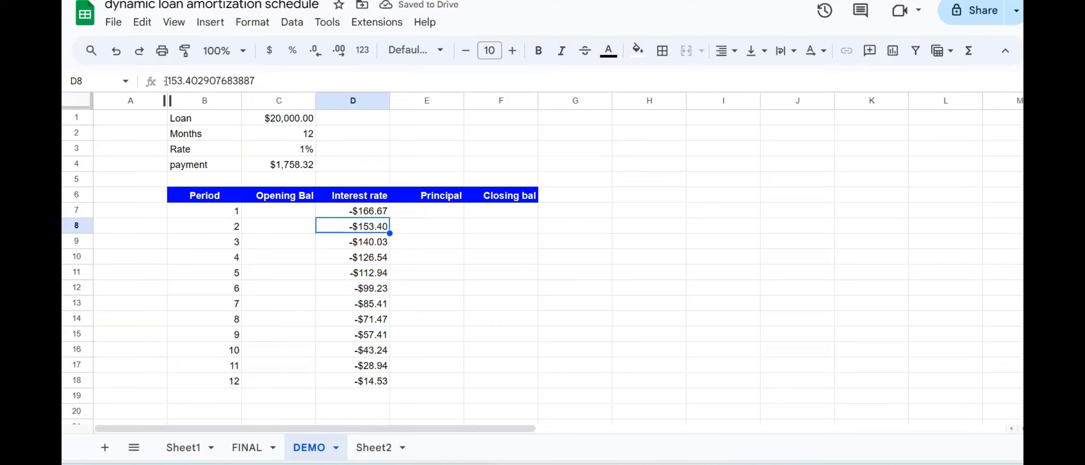
# Select the interest values D7:D18, and set the number of months in C2 to 15 to test them.
pyautogui.click(323, 294)
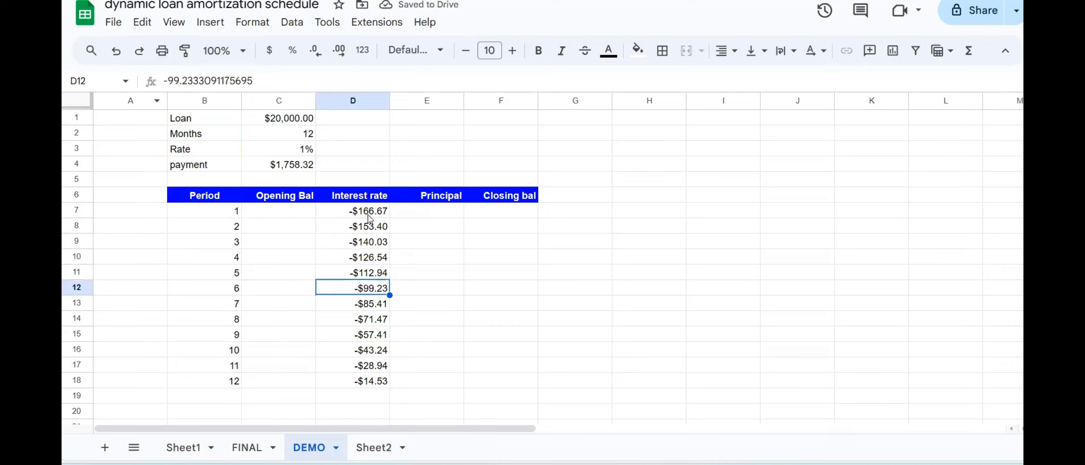
pyautogui.moveTo(369, 211); pyautogui.dragTo(382, 384)
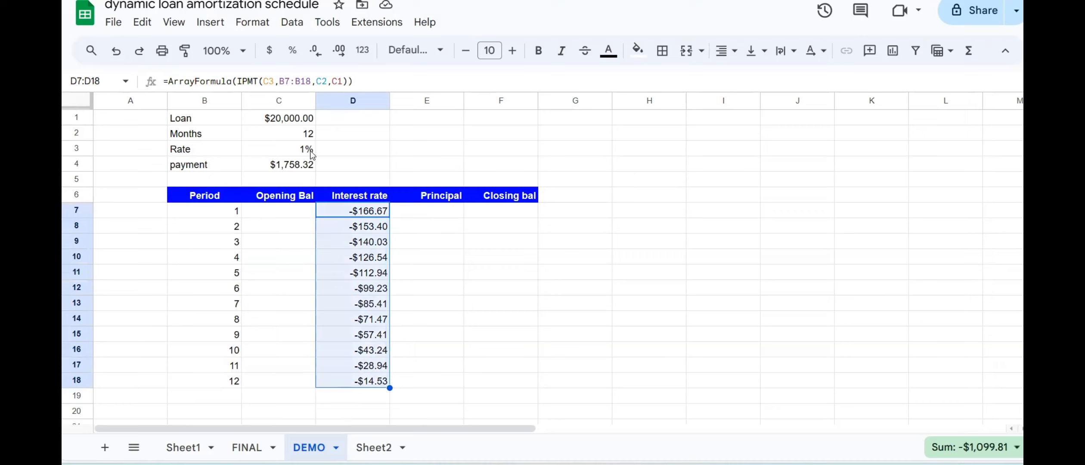
pyautogui.click(312, 136)
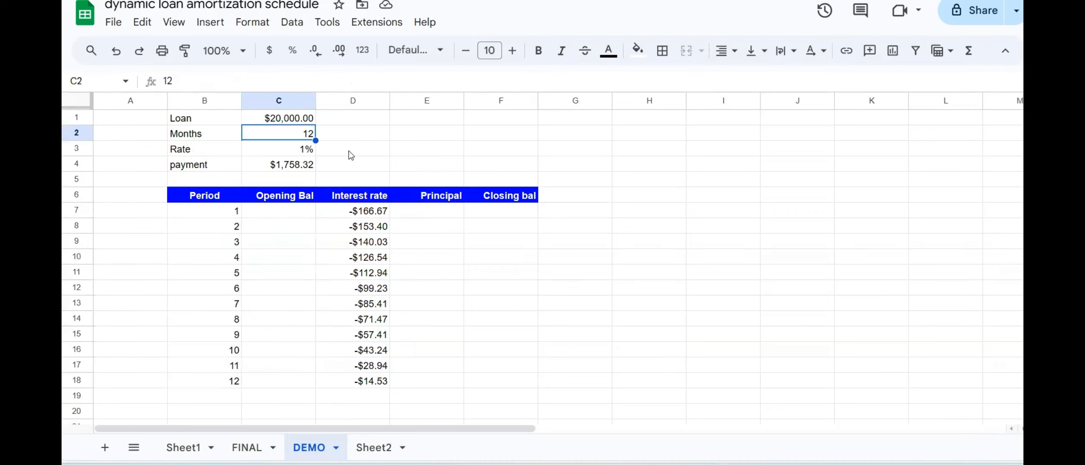
pyautogui.write('15')
pyautogui.press('Return')
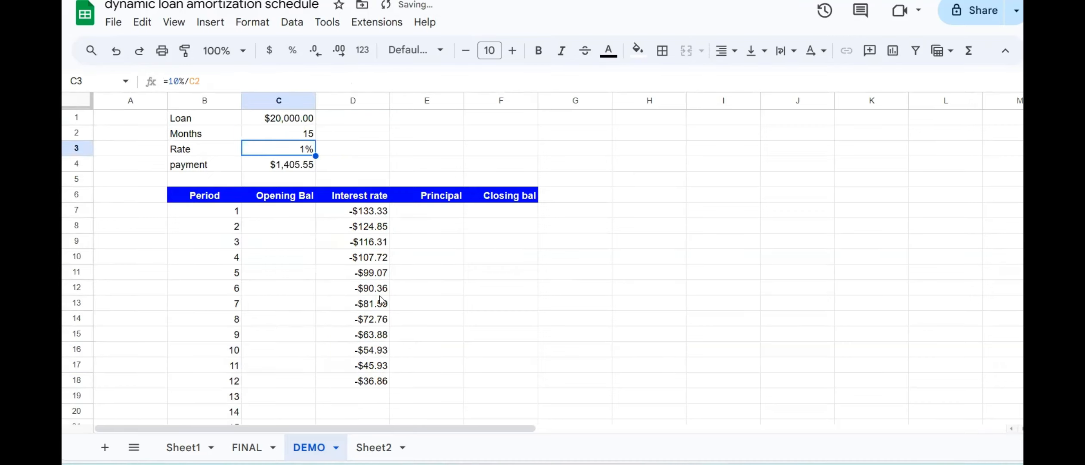
# Examine the interest column down past the last period and return to the array formula in D7.
pyautogui.click(373, 384)
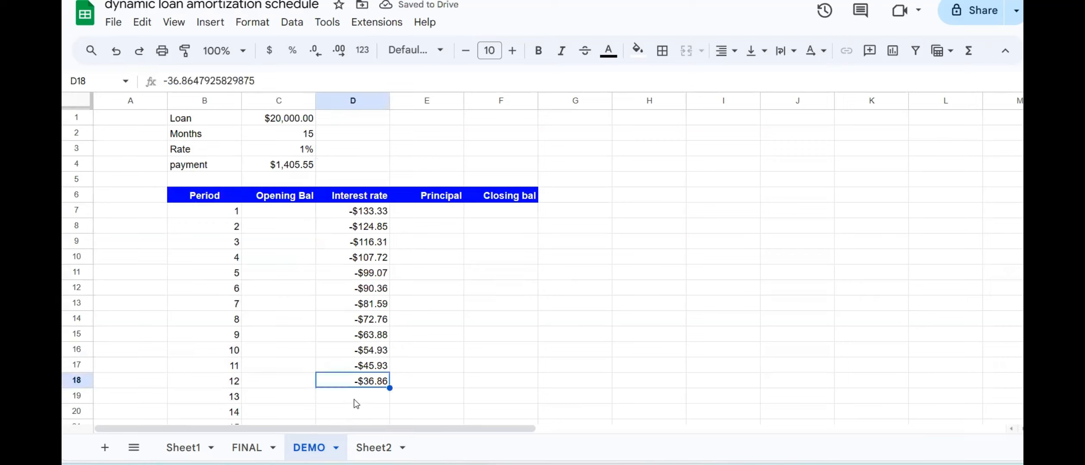
pyautogui.press('Down')
pyautogui.press('Down')
pyautogui.press('Down')
pyautogui.press('Down')
pyautogui.press('Down')
pyautogui.press('Up')
pyautogui.press('Up')
pyautogui.press('Up')
pyautogui.press('Up')
pyautogui.press('Up')
pyautogui.press('Up')
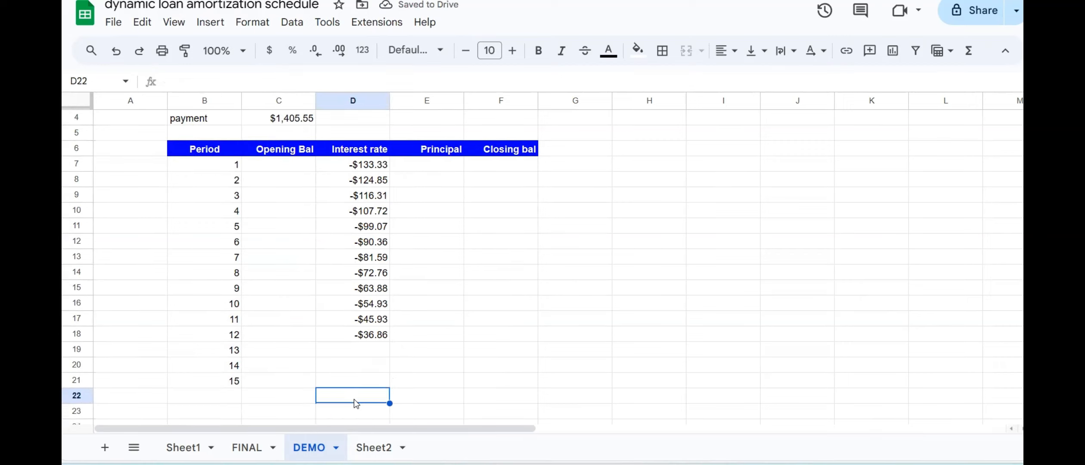
pyautogui.press('Up')
pyautogui.press('Up')
pyautogui.press('Up')
pyautogui.press('Up')
pyautogui.press('Up')
pyautogui.press('Up')
pyautogui.press('Up')
pyautogui.press('Up')
pyautogui.press('Up')
pyautogui.press('Up')
pyautogui.press('Up')
pyautogui.press('Up')
pyautogui.press('Up')
pyautogui.press('Up')
pyautogui.press('Up')
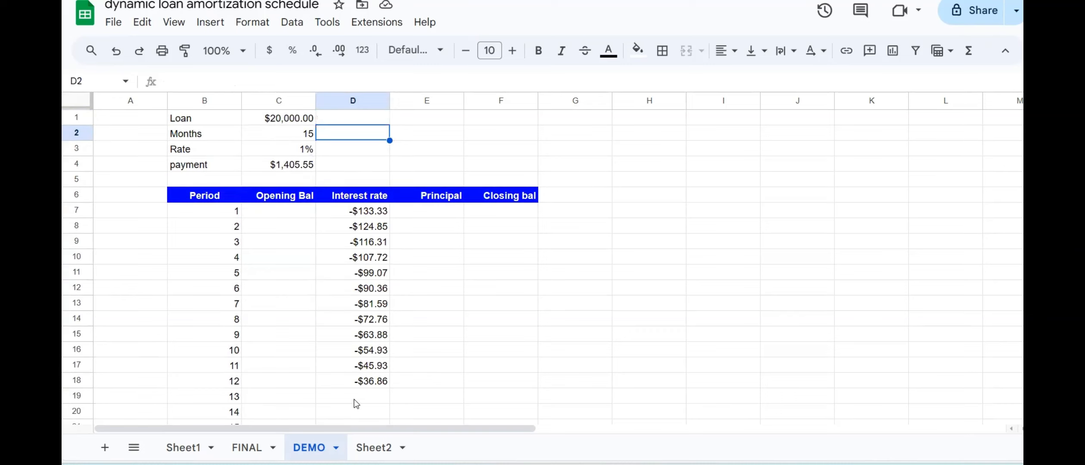
pyautogui.press('Down')
pyautogui.press('Down')
pyautogui.press('Down')
pyautogui.press('Down')
pyautogui.press('Down')
pyautogui.press('Down')
pyautogui.press('Down')
pyautogui.press('Up')
pyautogui.press('Up')
pyautogui.press('Up')
pyautogui.press('Down')
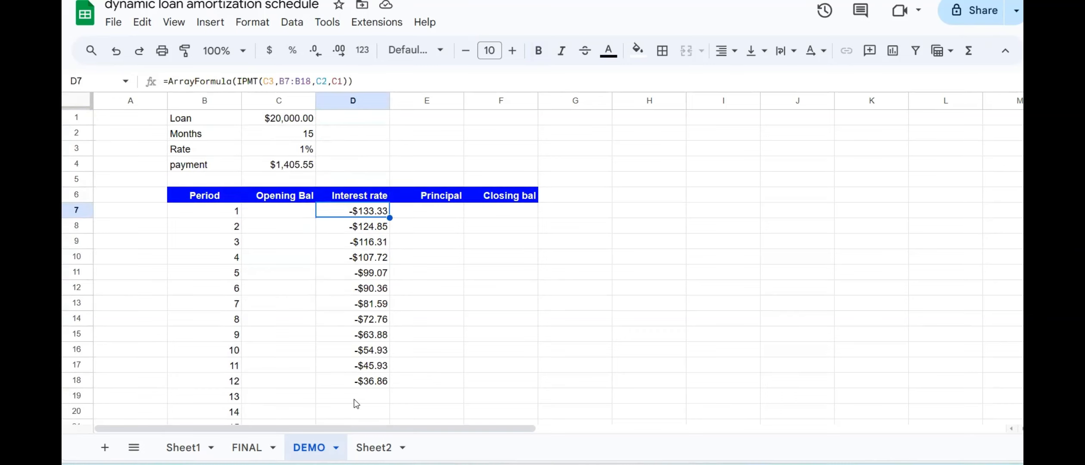
# Set the number of months in C2 back to 12.
pyautogui.click(311, 136)
pyautogui.write('12')
pyautogui.press('Return')
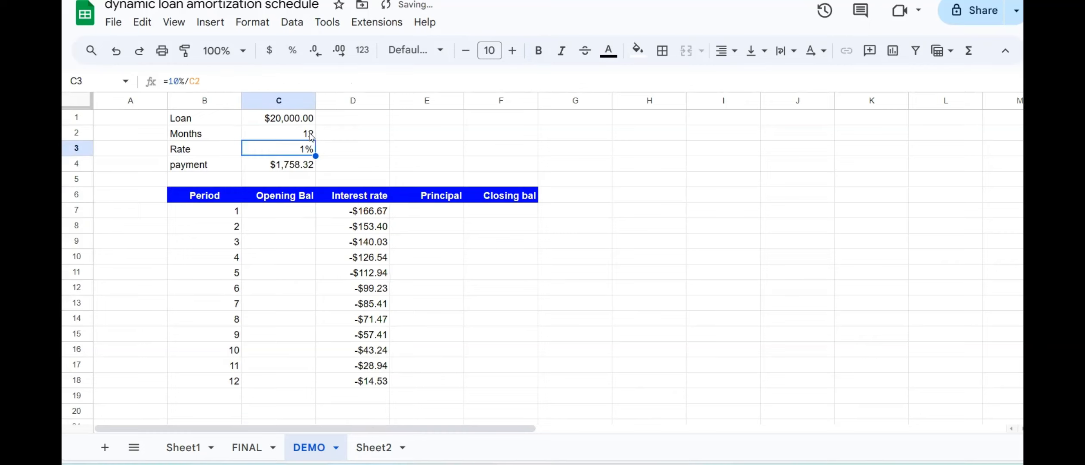
# Enter the formula =PPMT(C3,B7:B18,C2,C1) in E7 for the principal portion of the payments.
pyautogui.click(437, 210)
pyautogui.write('=')
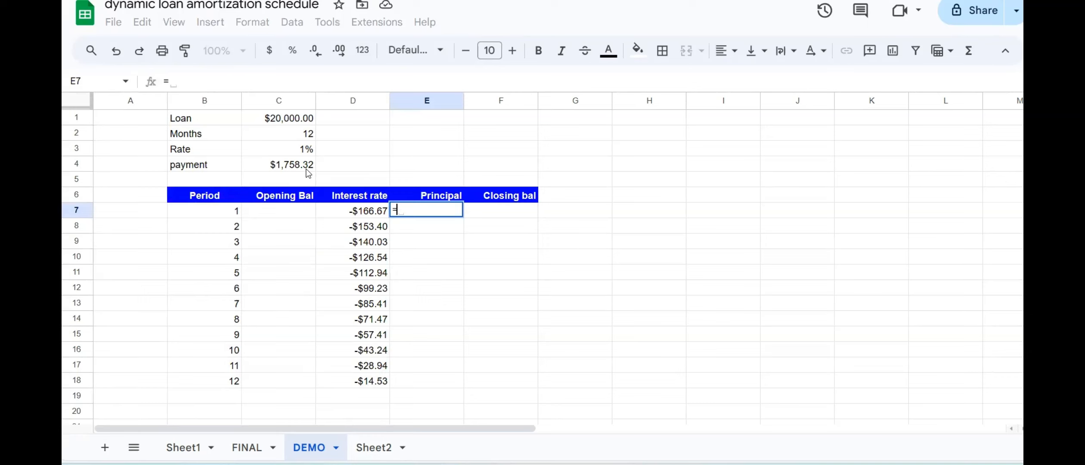
pyautogui.write('PP')
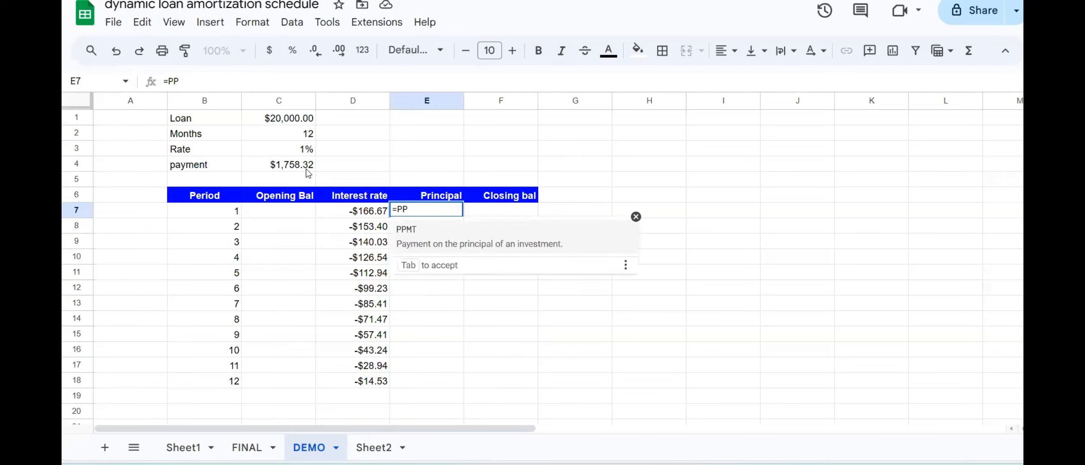
pyautogui.write('MT(')
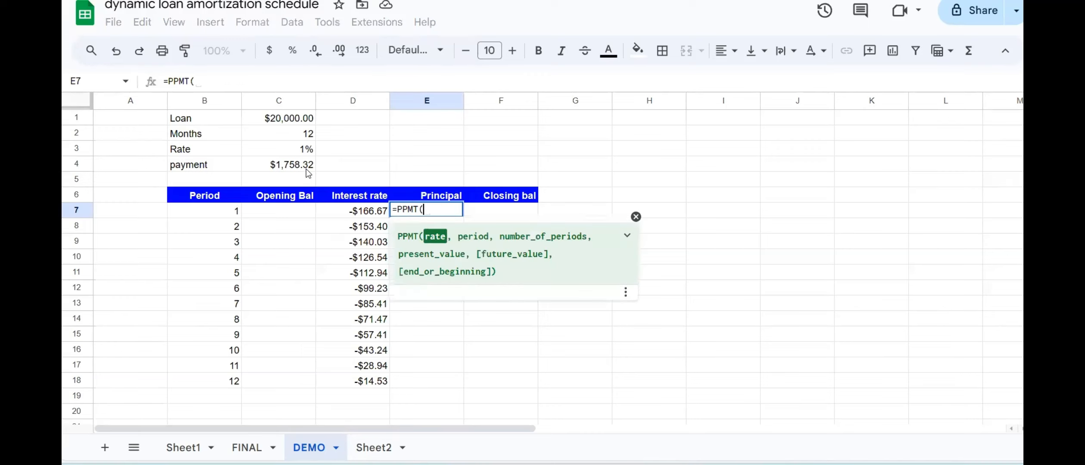
pyautogui.click(305, 153)
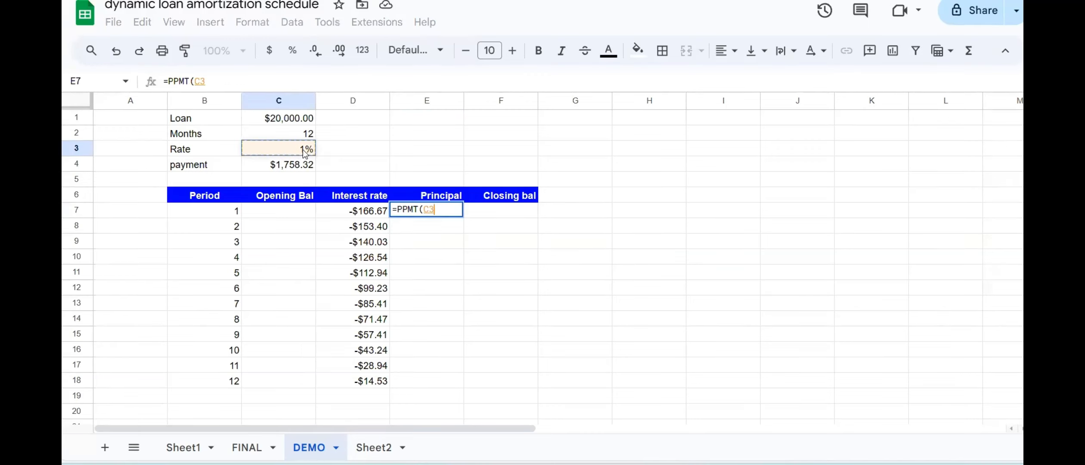
pyautogui.write(',')
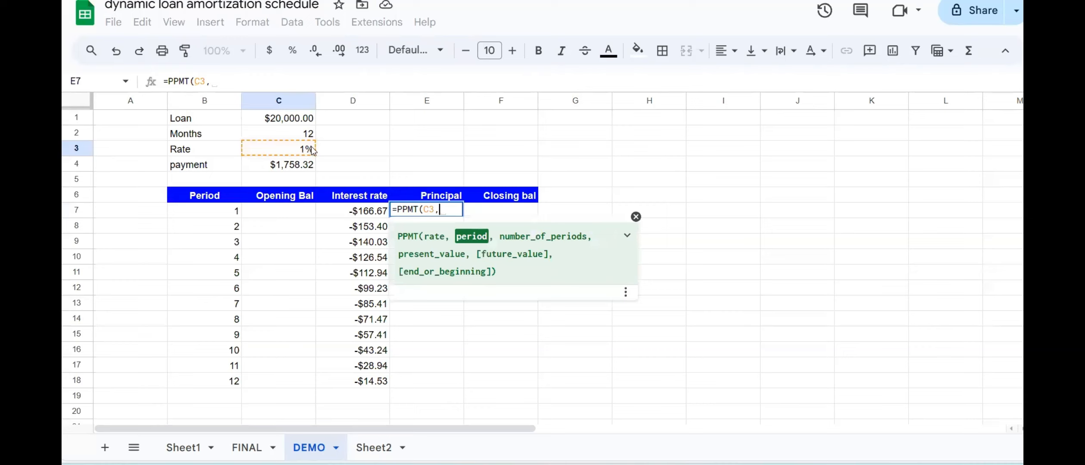
pyautogui.moveTo(236, 213); pyautogui.dragTo(234, 381)
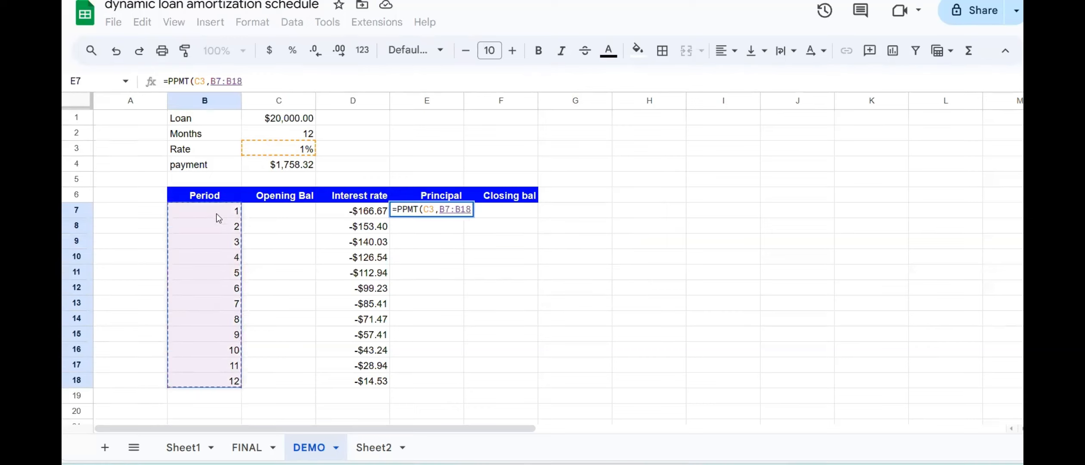
pyautogui.write(',')
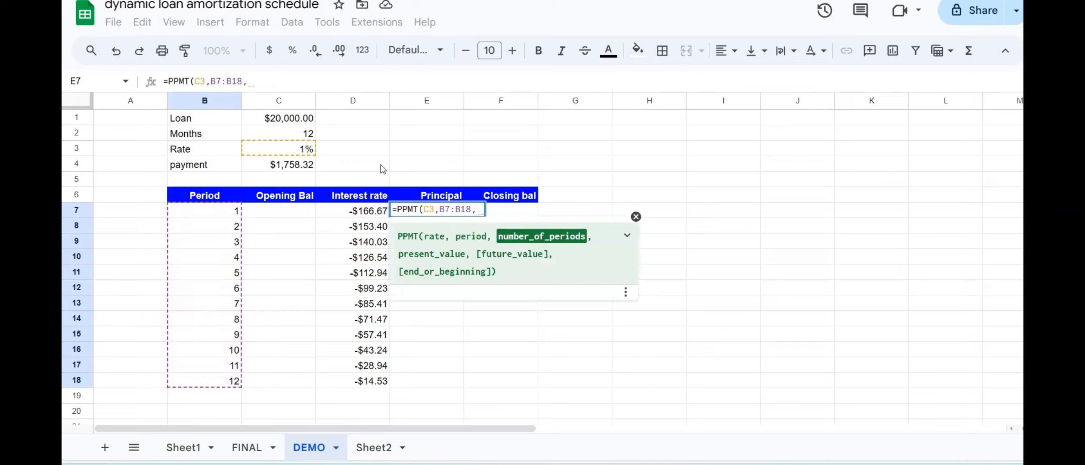
pyautogui.click(293, 124)
pyautogui.click(286, 138)
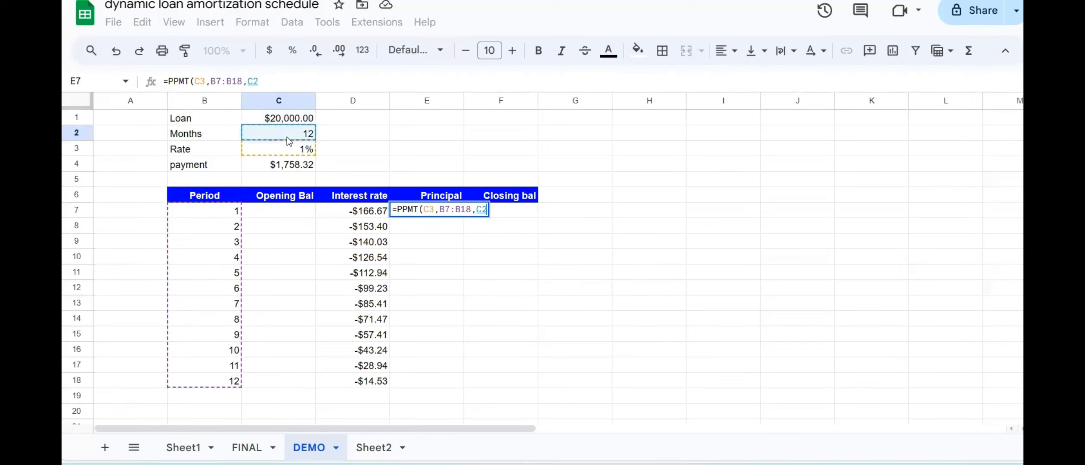
pyautogui.write(',')
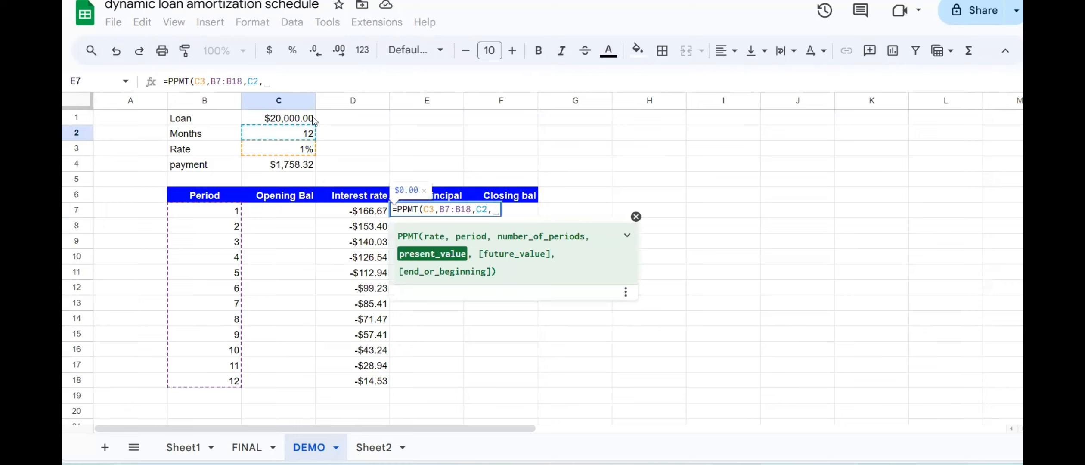
pyautogui.click(294, 120)
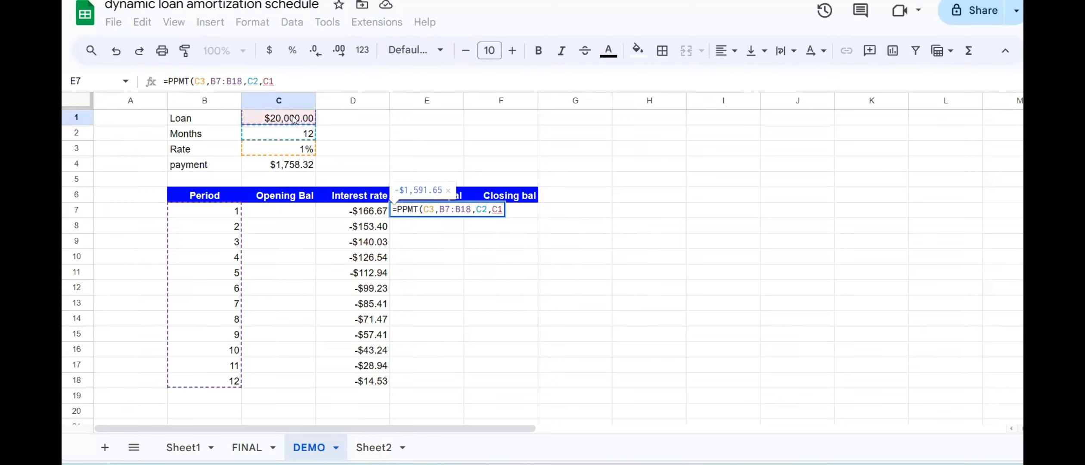
pyautogui.write(')')
pyautogui.press('Return')
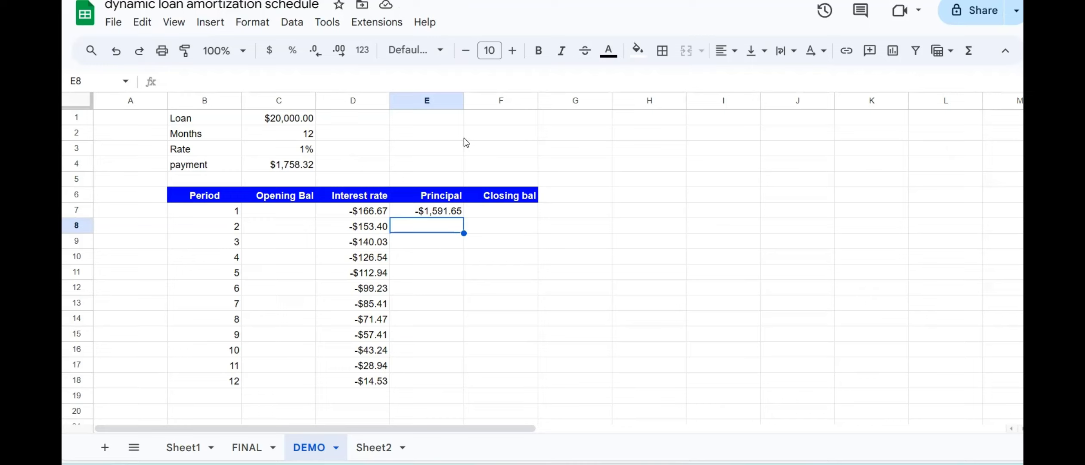
# Wrap the PPMT formula in E7 in ArrayFormula so it fills the principal column for all periods.
pyautogui.click(435, 212)
pyautogui.moveTo(294, 86); pyautogui.dragTo(169, 84)
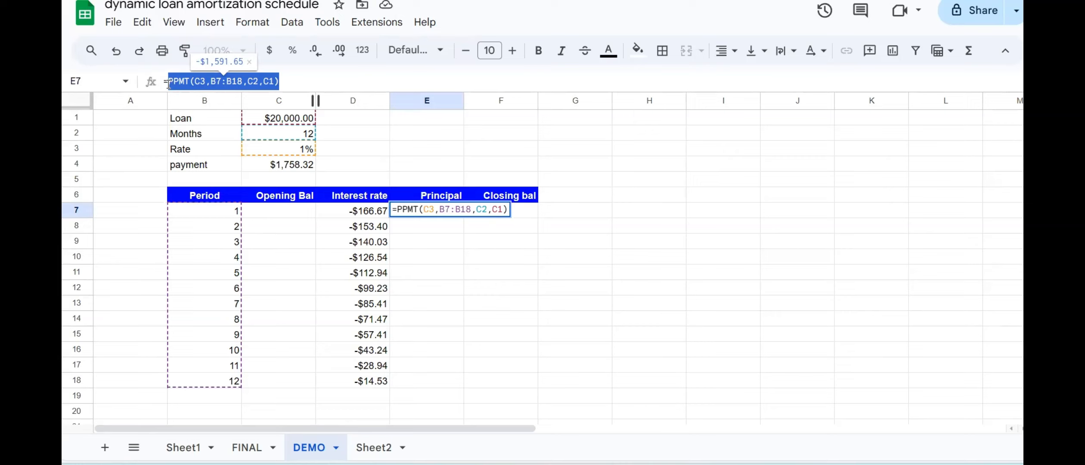
pyautogui.hotkey('ctrl', 'shift', 'Return')
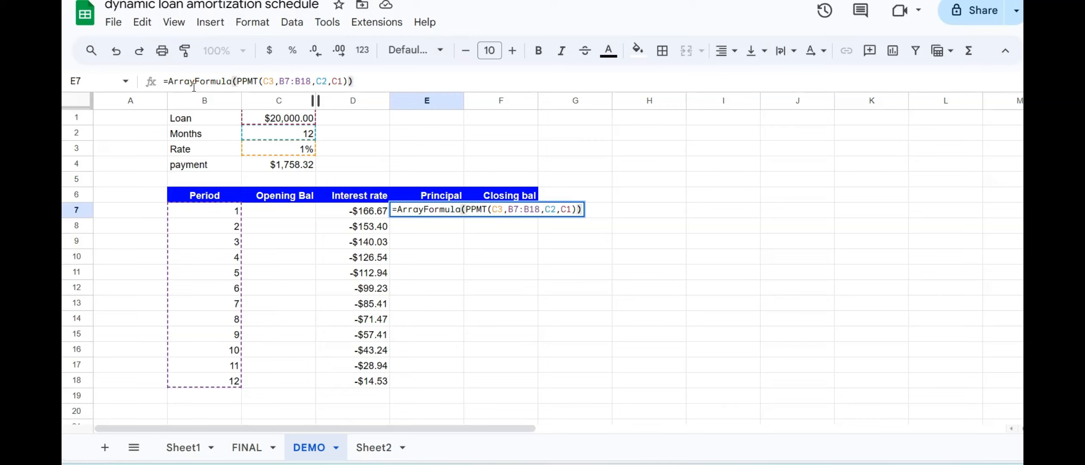
pyautogui.press('Return')
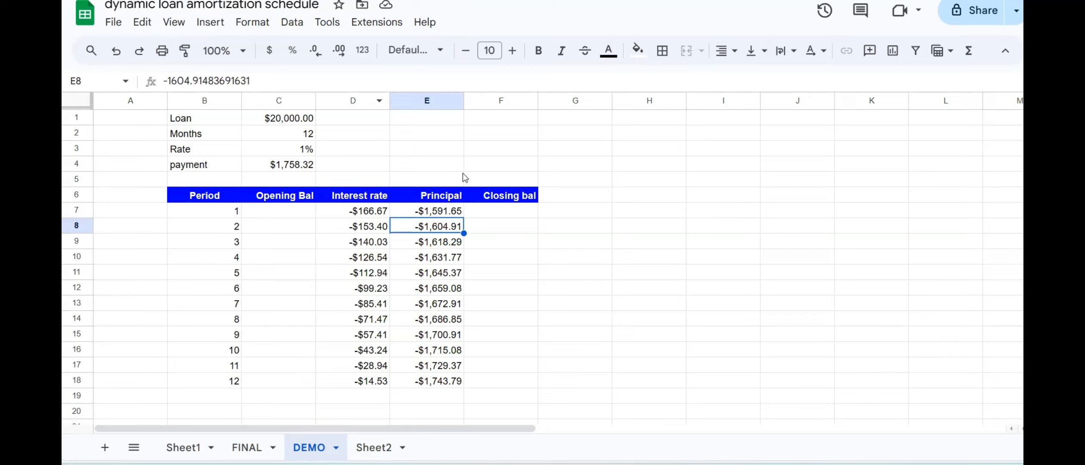
# Start a SCAN formula in F7 under Closing bal with C1 as initial value and E7:E18 as the range.
pyautogui.click(482, 211)
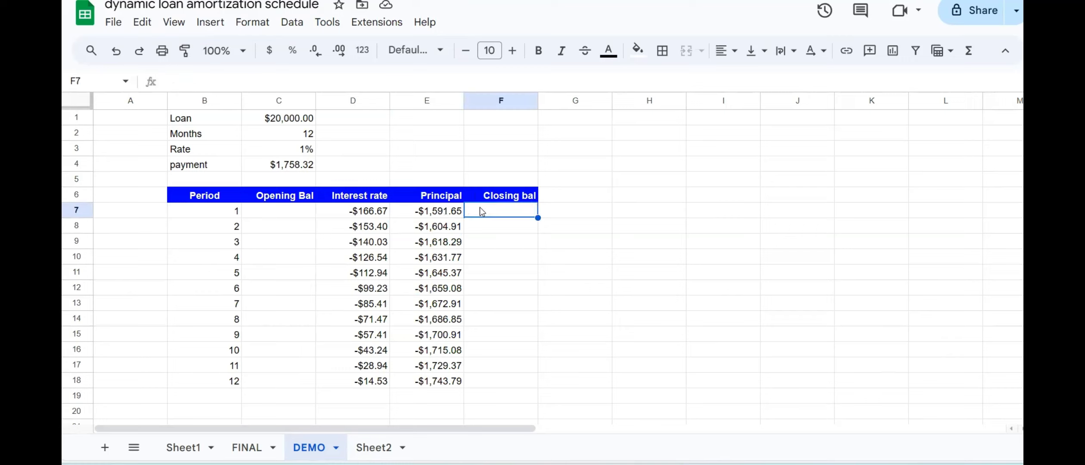
pyautogui.write('=')
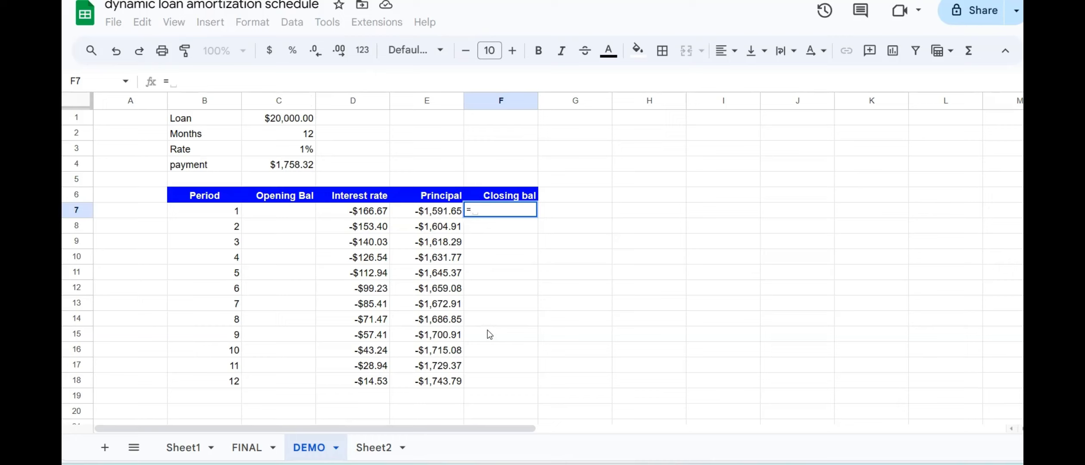
pyautogui.write('SCAN')
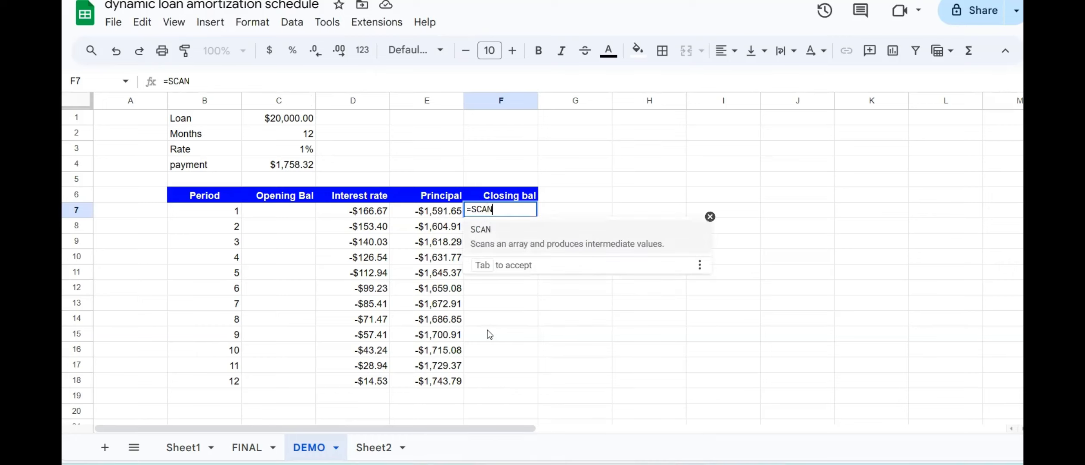
pyautogui.write('(')
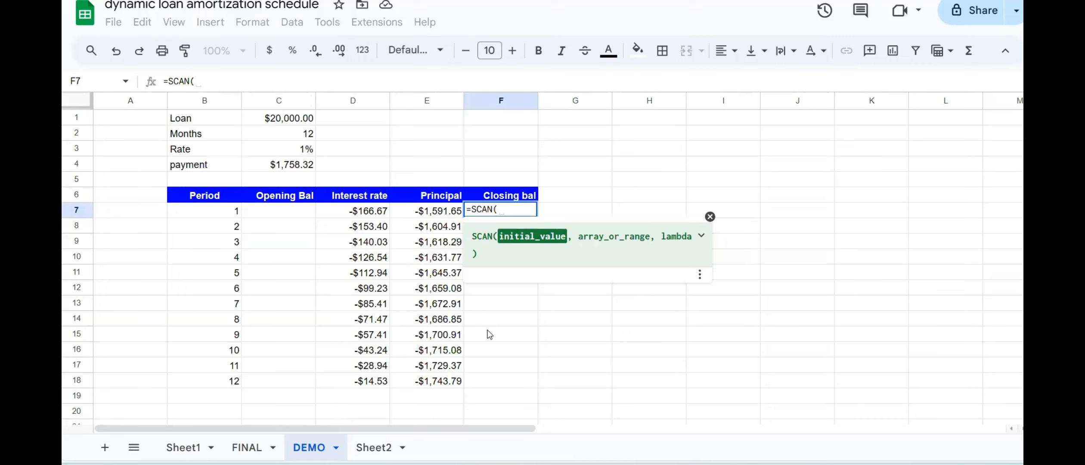
pyautogui.click(298, 122)
pyautogui.write(',')
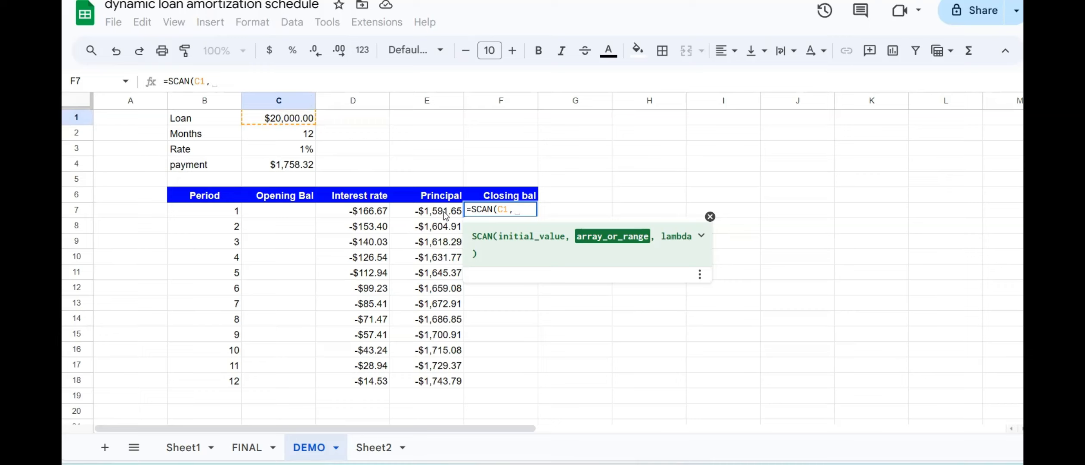
pyautogui.moveTo(446, 214); pyautogui.dragTo(450, 381)
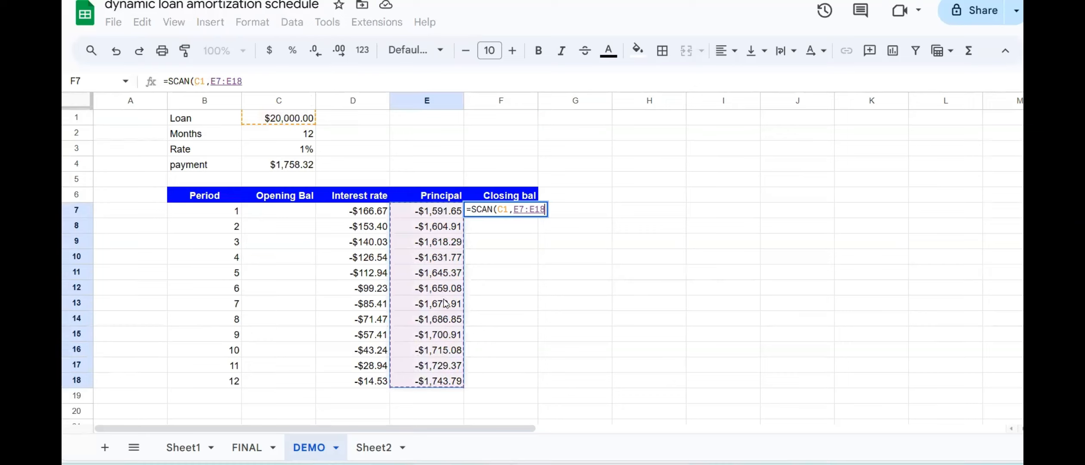
# Complete the SCAN formula in F7 with LAMBDA(ACC,V,ACC + V) to accumulate the closing balances.
pyautogui.write(',L')
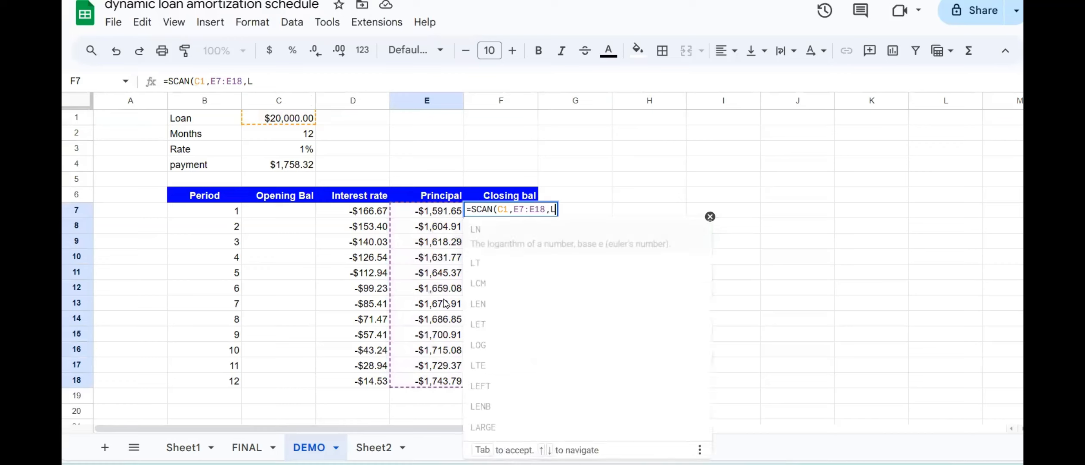
pyautogui.write('AMBDA')
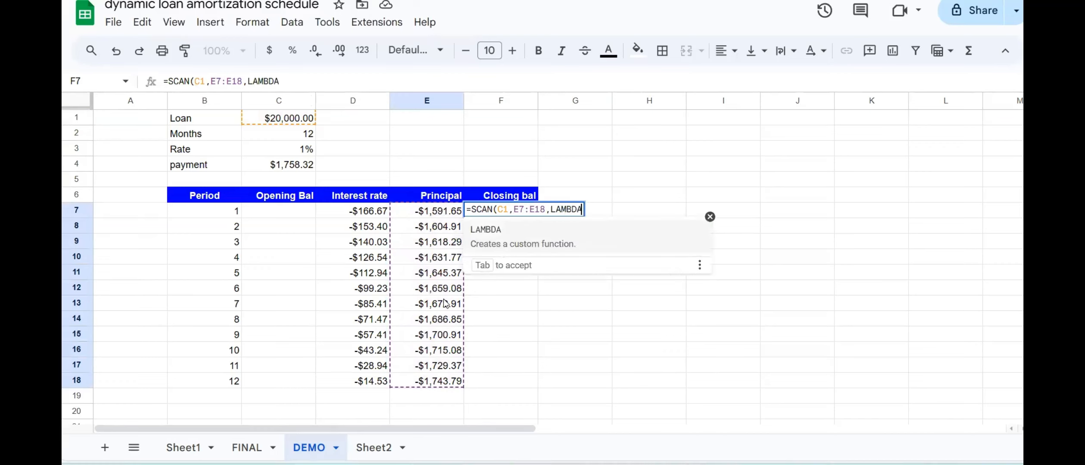
pyautogui.write('(')
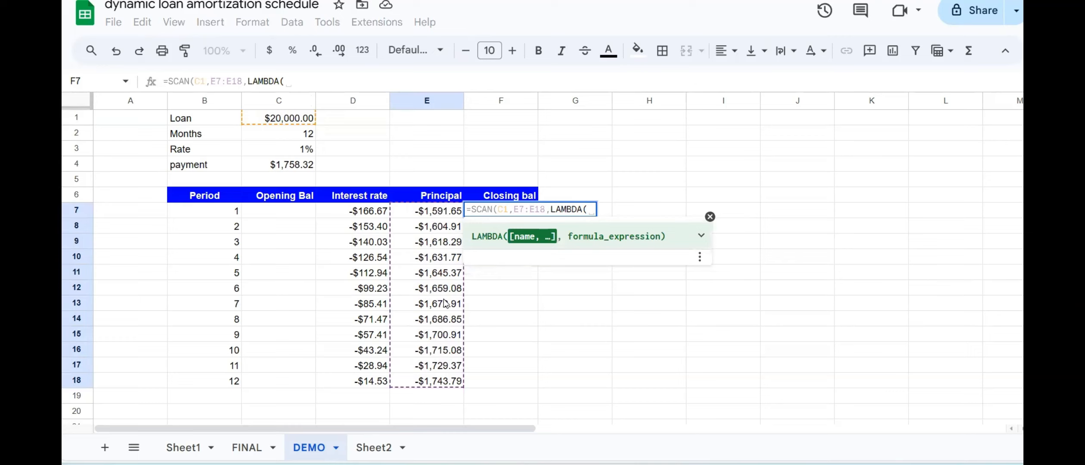
pyautogui.write('ACC')
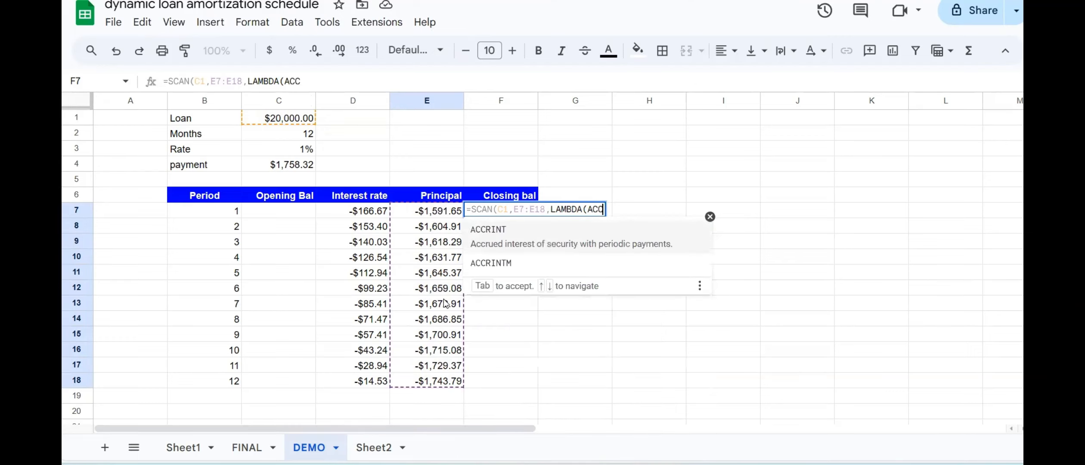
pyautogui.write(',')
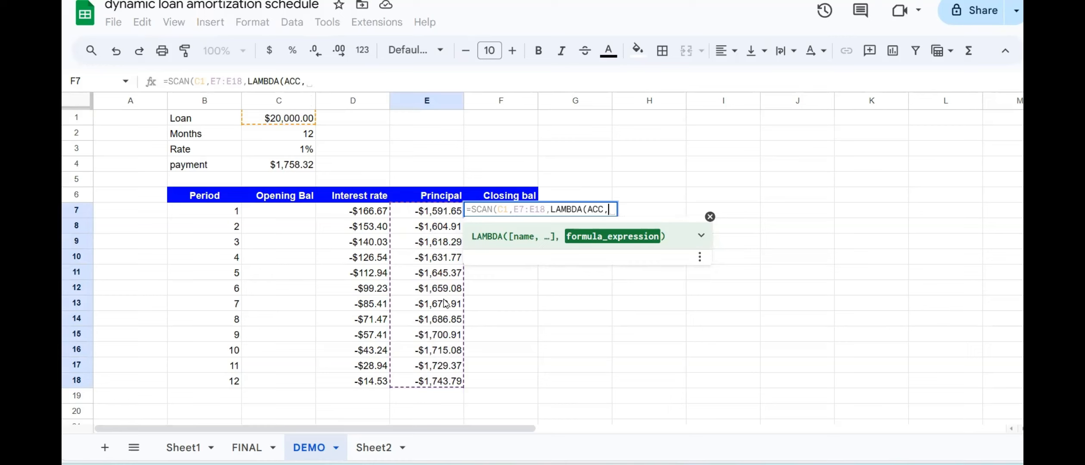
pyautogui.write('V')
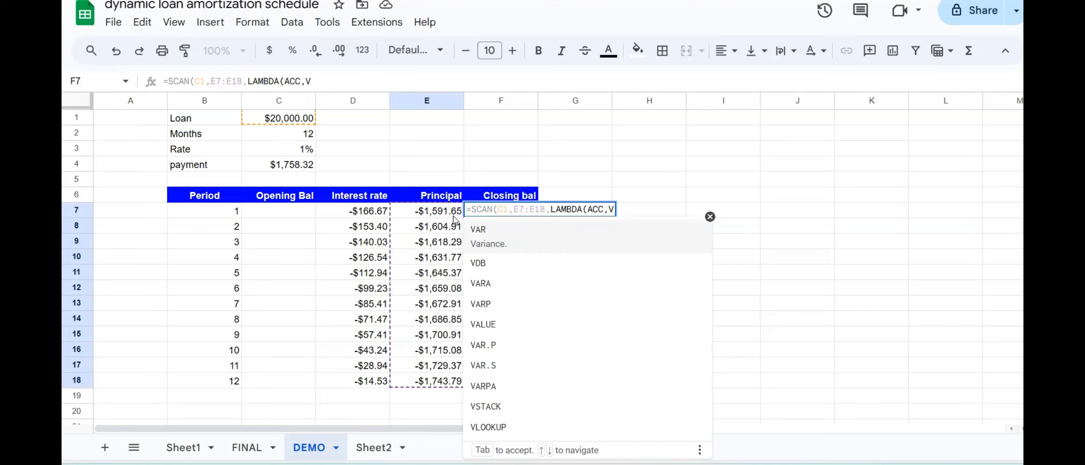
pyautogui.write(',ACC')
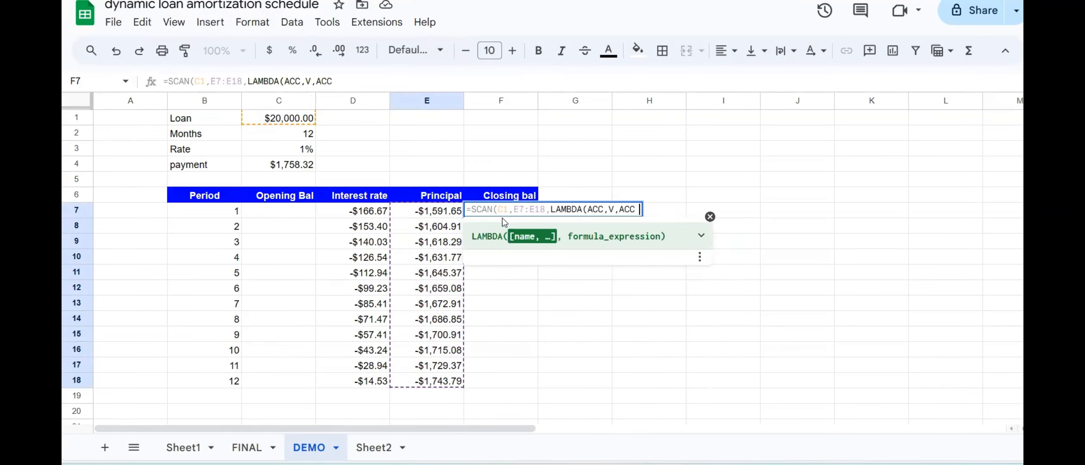
pyautogui.write(' + v')
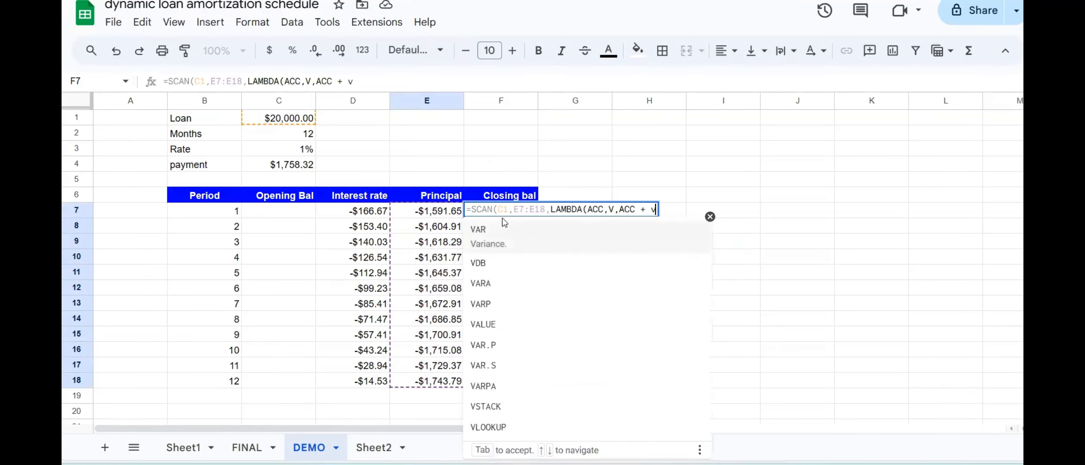
pyautogui.press('BackSpace')
pyautogui.write('V')
pyautogui.write(')')
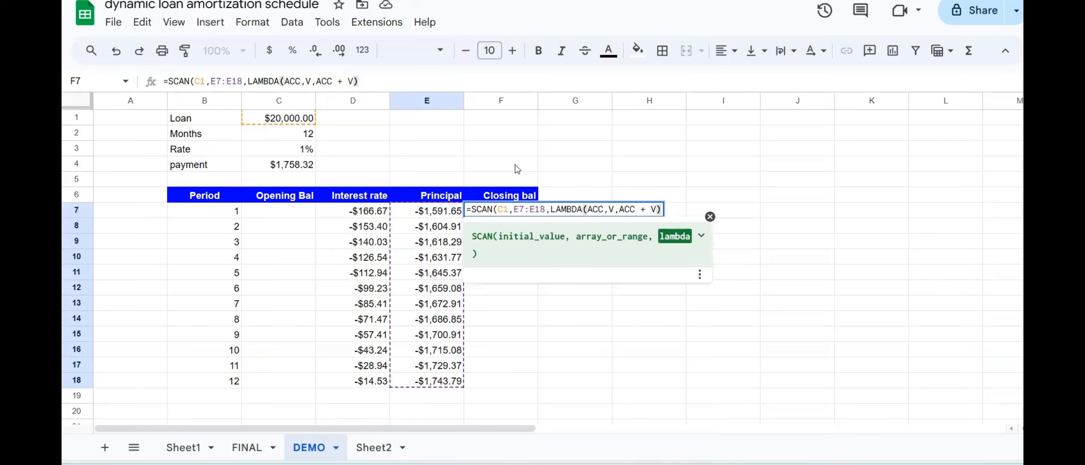
pyautogui.press('Return')
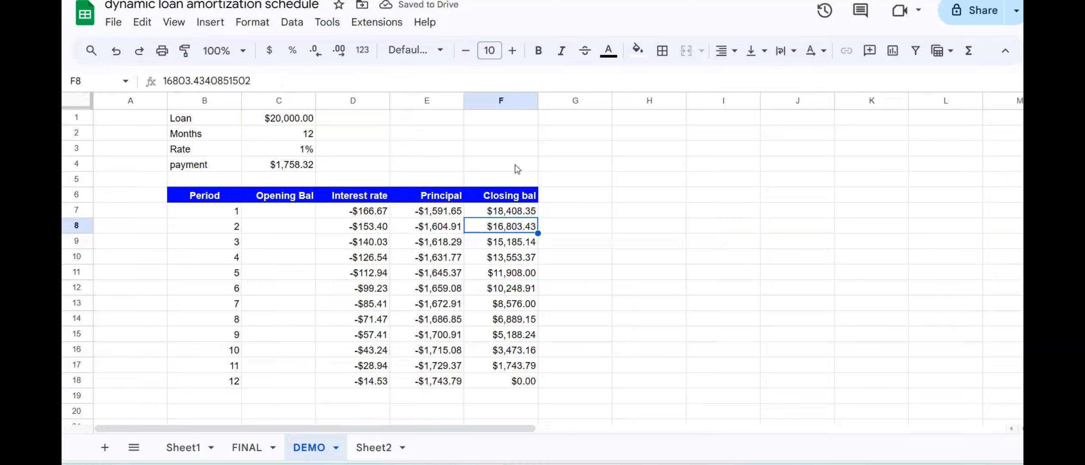
# Enter the check formula =C1-E7 in G7, beside the first closing balance.
pyautogui.click(599, 211)
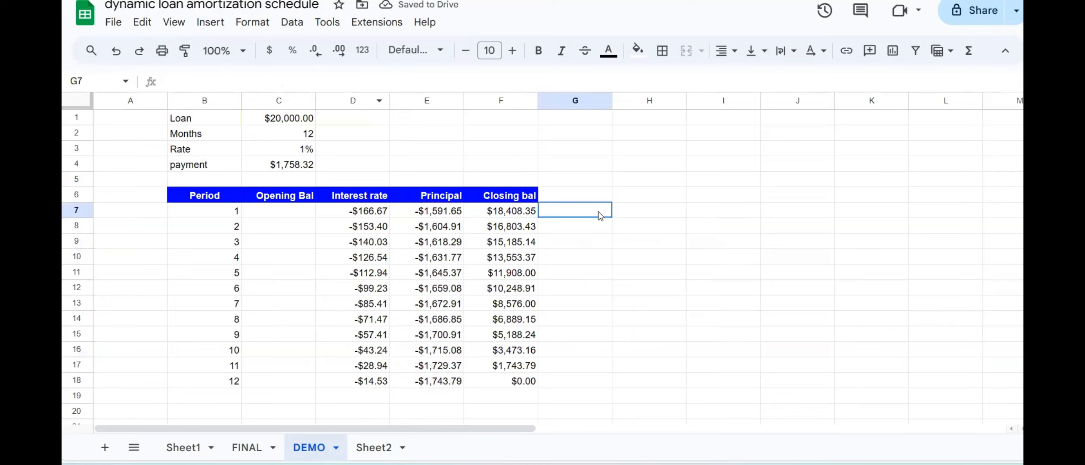
pyautogui.write('=')
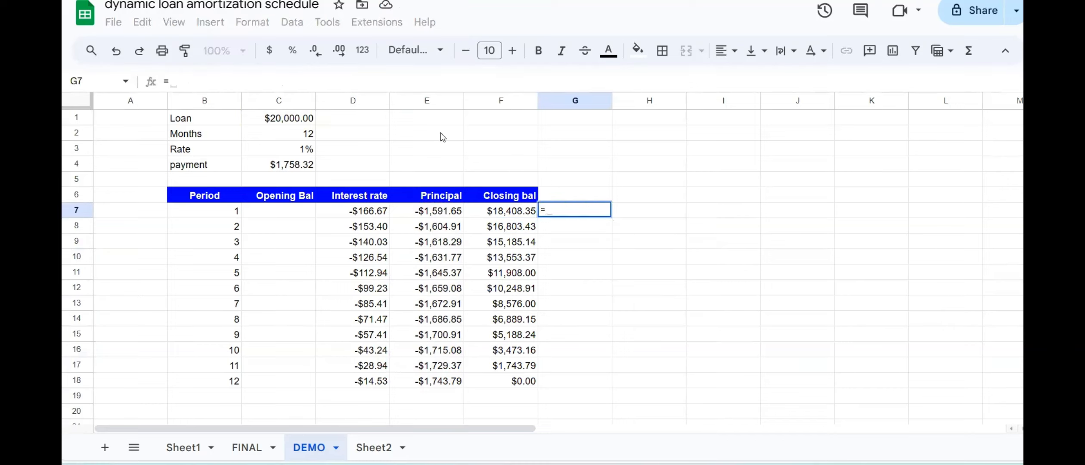
pyautogui.click(289, 120)
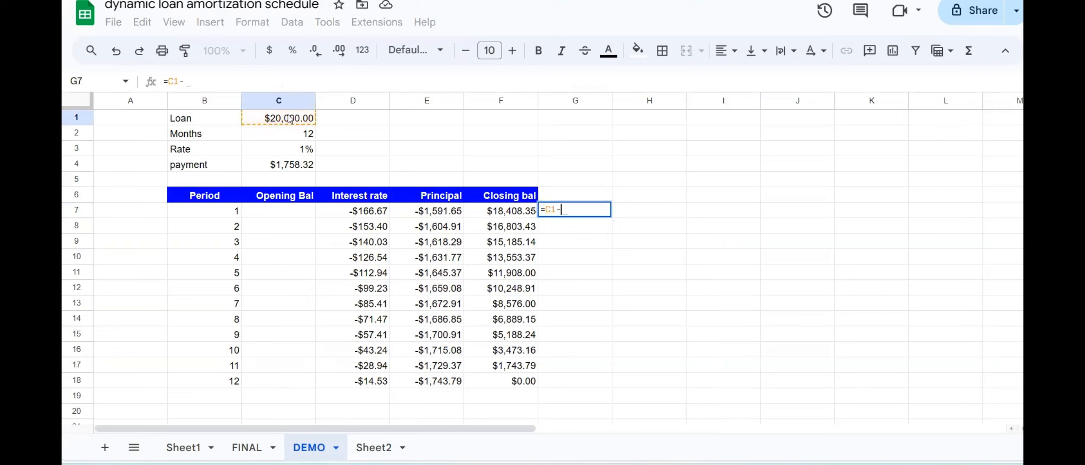
pyautogui.write('-')
pyautogui.click(447, 215)
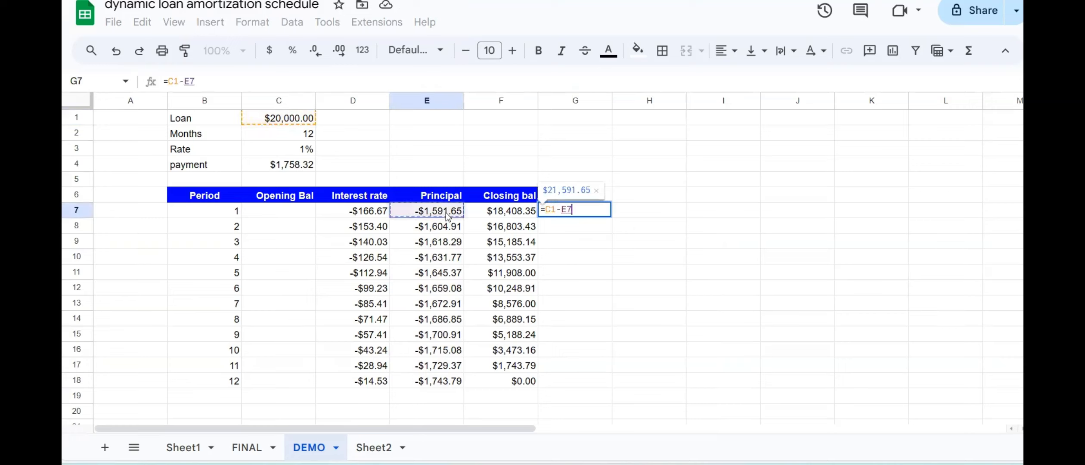
pyautogui.press('Return')
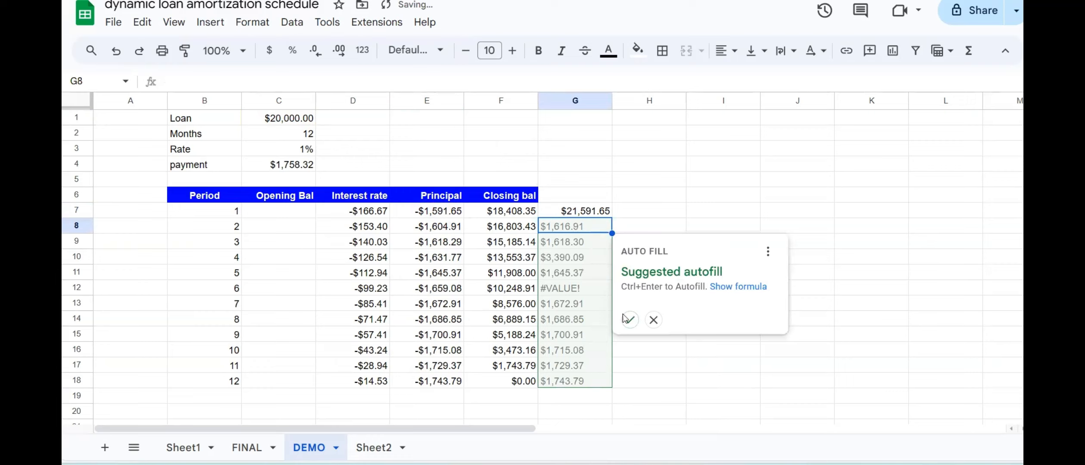
# Reject the suggested autofill and replace the check formula in G7 with =C1+E7.
pyautogui.click(653, 320)
pyautogui.click(599, 213)
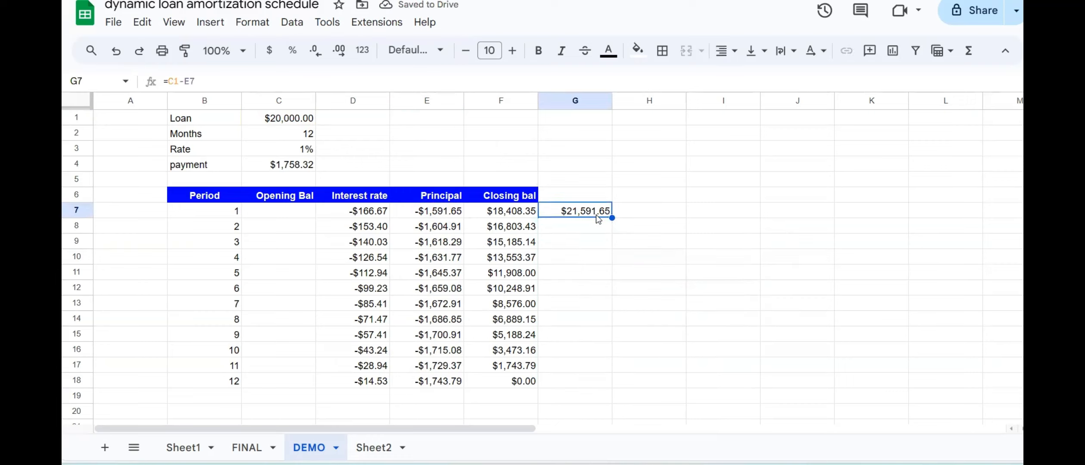
pyautogui.write('=')
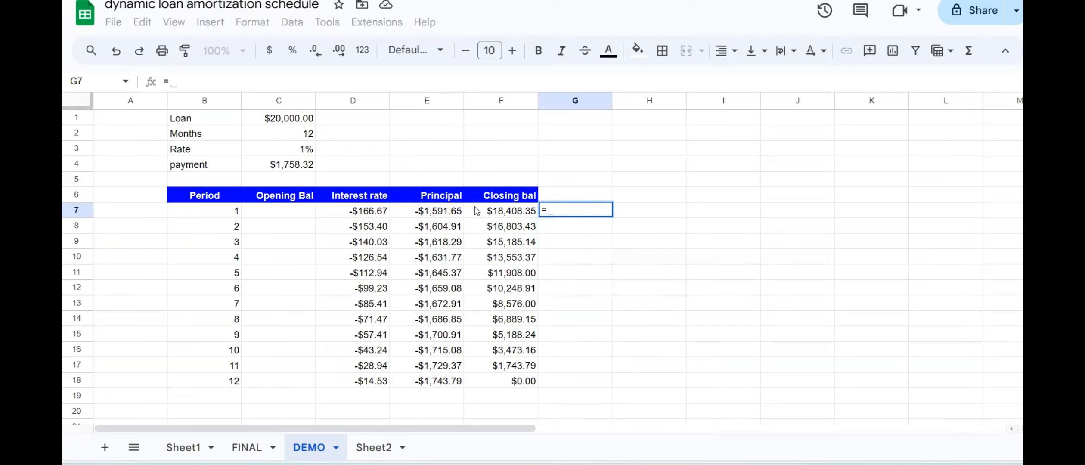
pyautogui.click(302, 122)
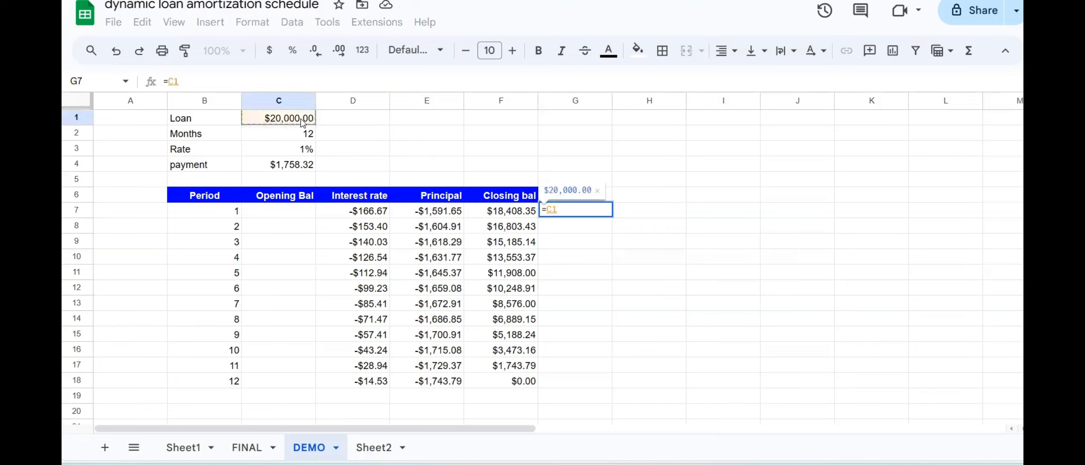
pyautogui.write('+')
pyautogui.click(404, 212)
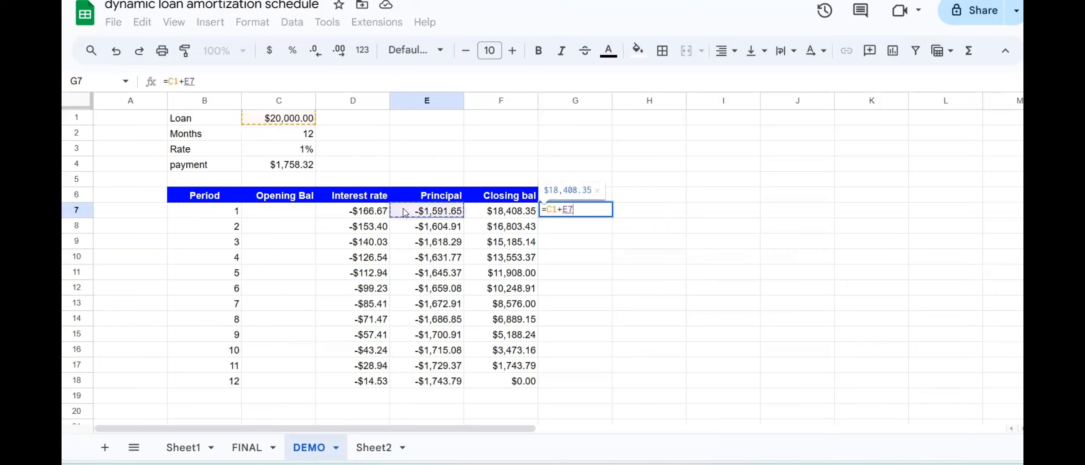
pyautogui.press('Return')
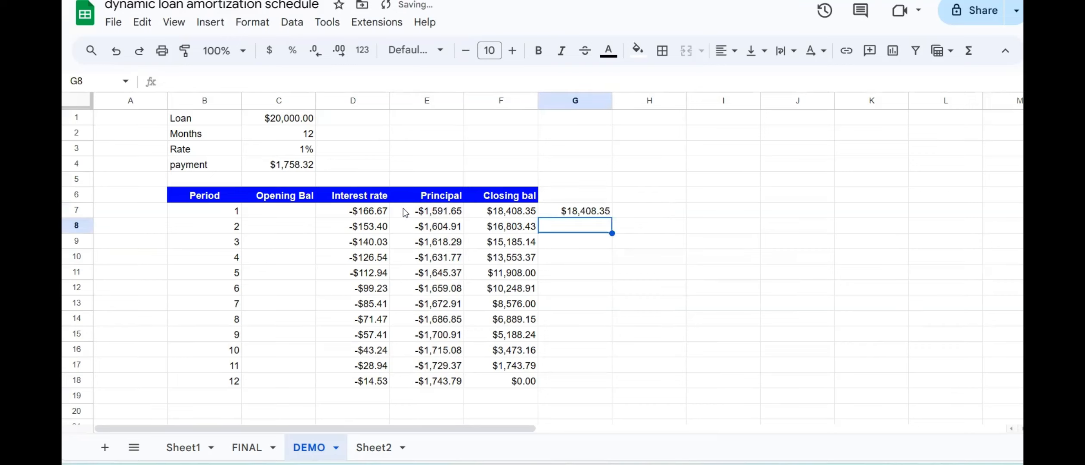
pyautogui.click(531, 223)
pyautogui.click(597, 215)
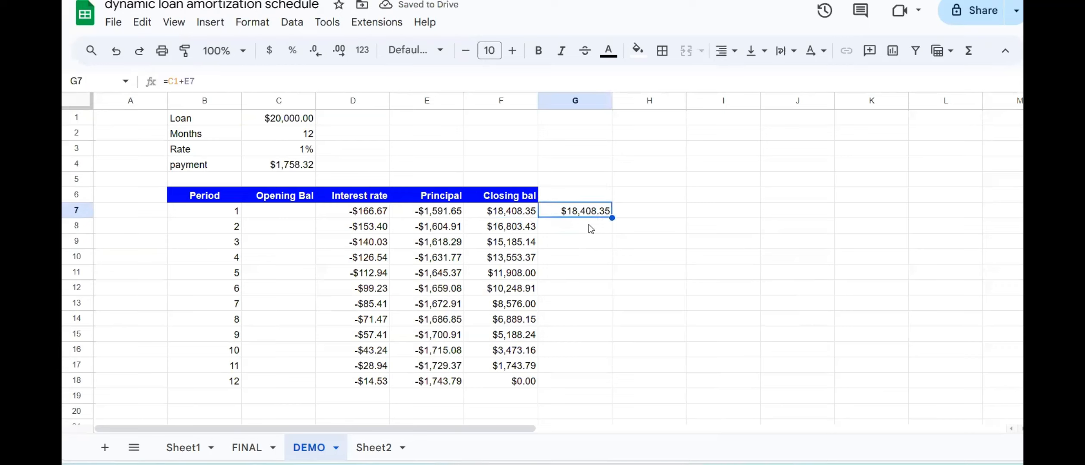
# Enter the check formula =G7+E8 in G8, beside the second closing balance.
pyautogui.click(589, 225)
pyautogui.write('=')
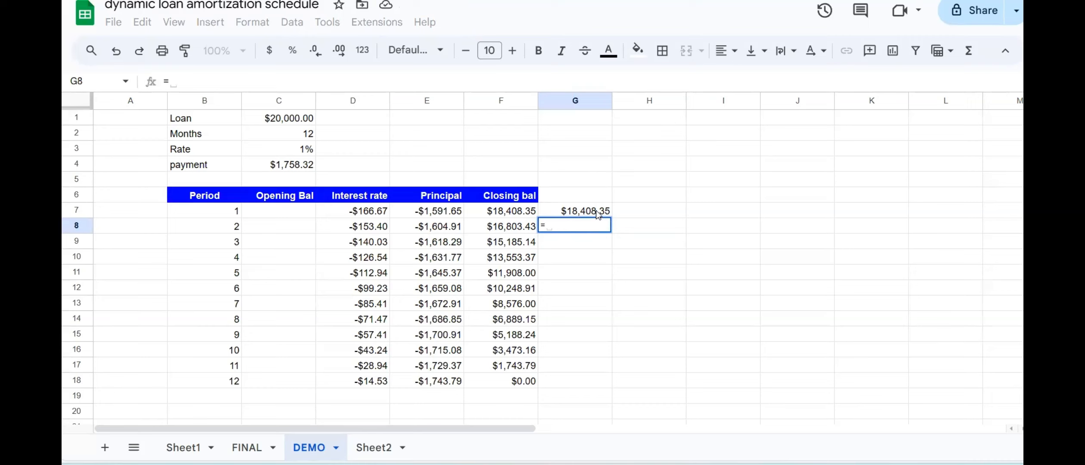
pyautogui.click(583, 211)
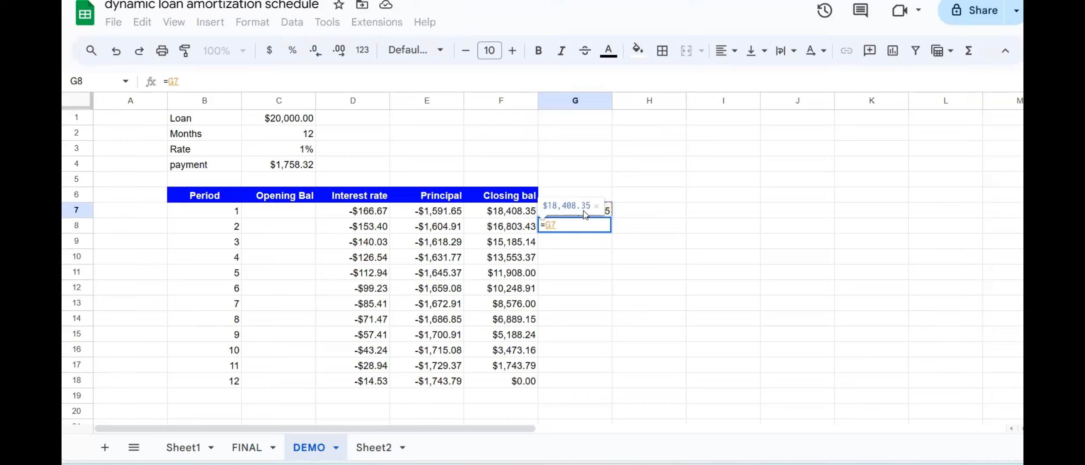
pyautogui.write('+')
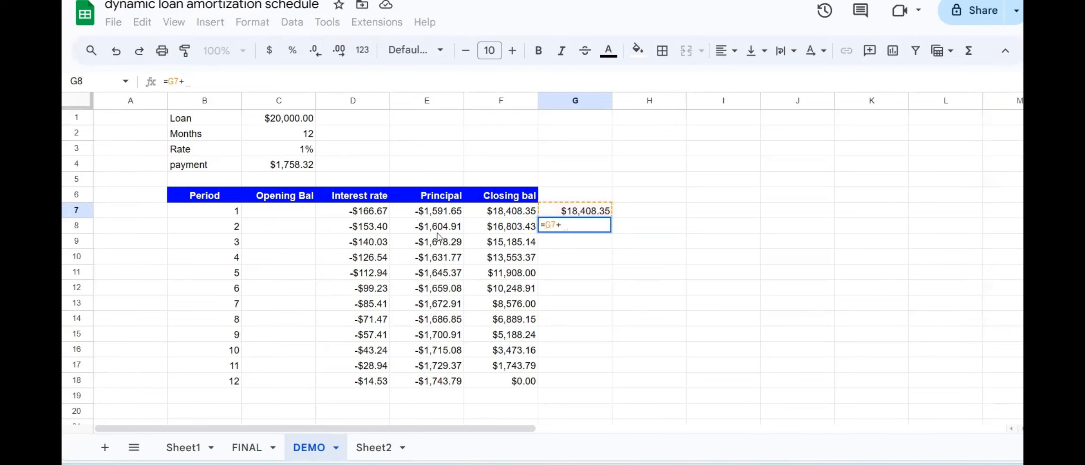
pyautogui.click(433, 227)
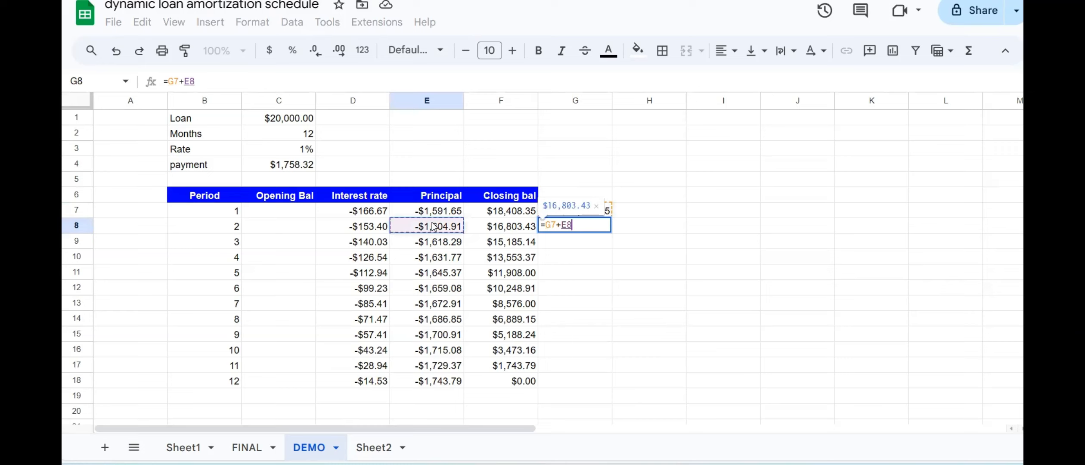
pyautogui.press('Return')
pyautogui.click(581, 228)
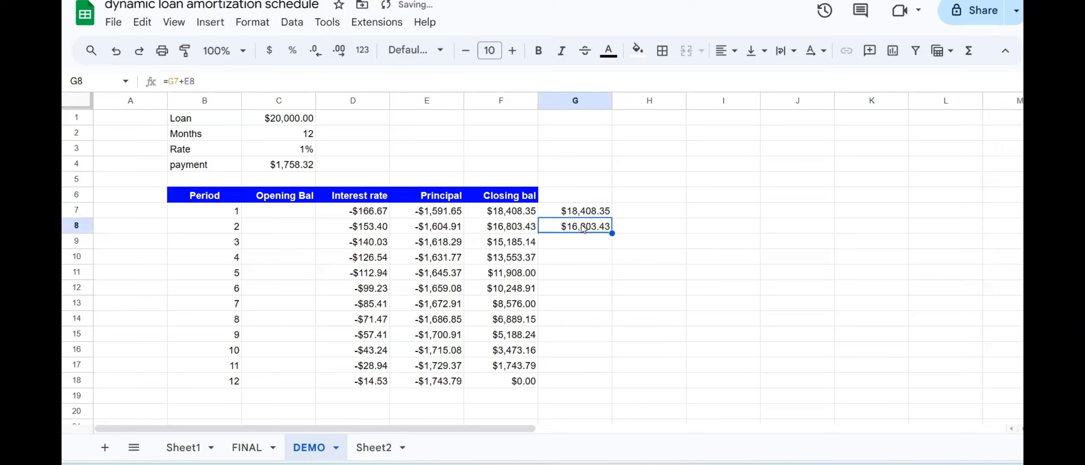
# Enter the check formula =G8+E9 in G9 and compare the check values with the closing balances in column F.
pyautogui.click(577, 242)
pyautogui.write('=')
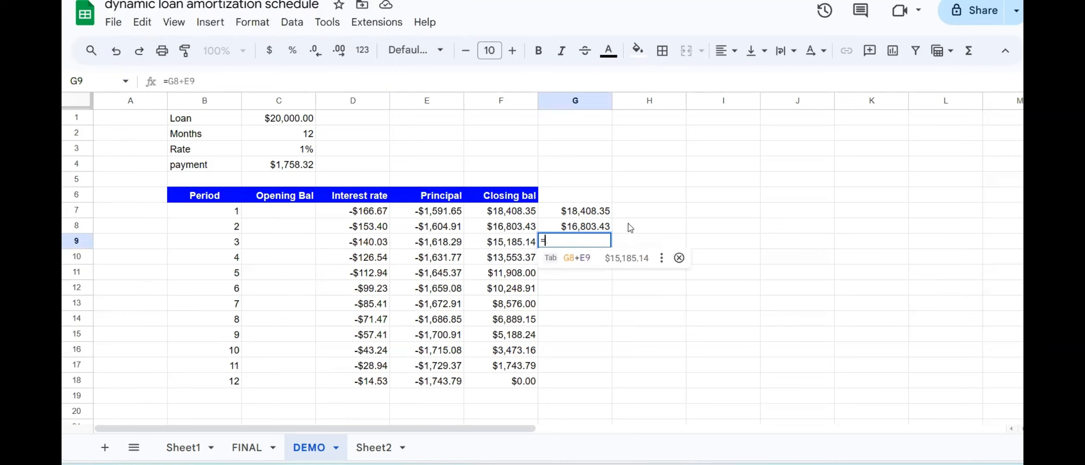
pyautogui.click(600, 226)
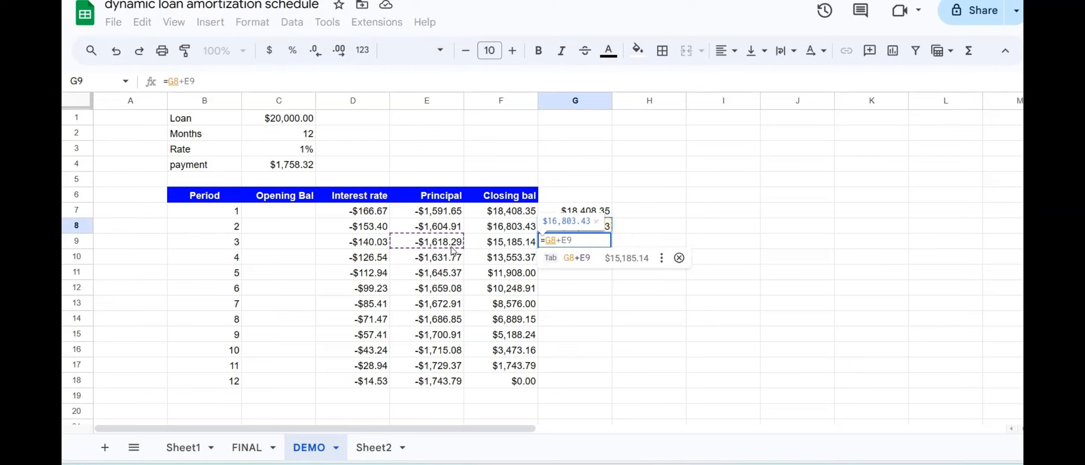
pyautogui.press('Tab')
pyautogui.click(511, 242)
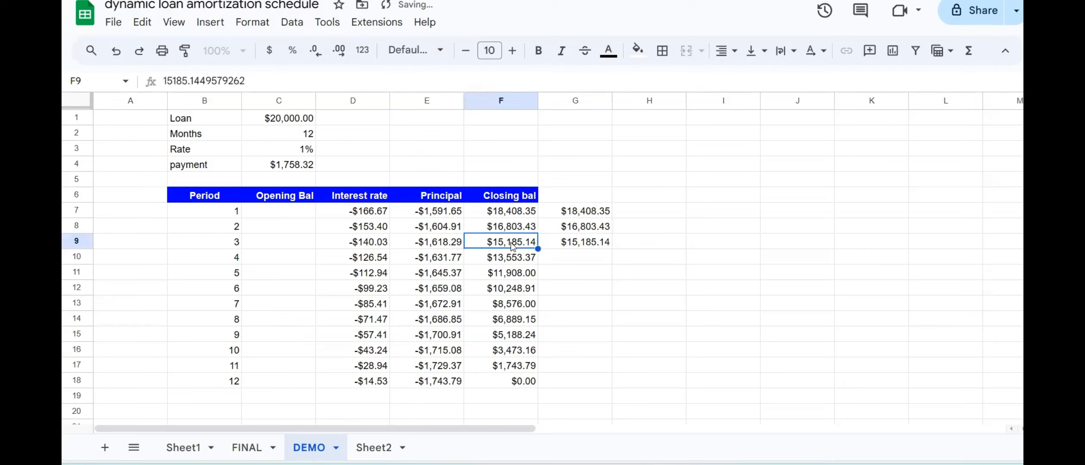
pyautogui.click(583, 243)
pyautogui.click(525, 230)
pyautogui.click(567, 229)
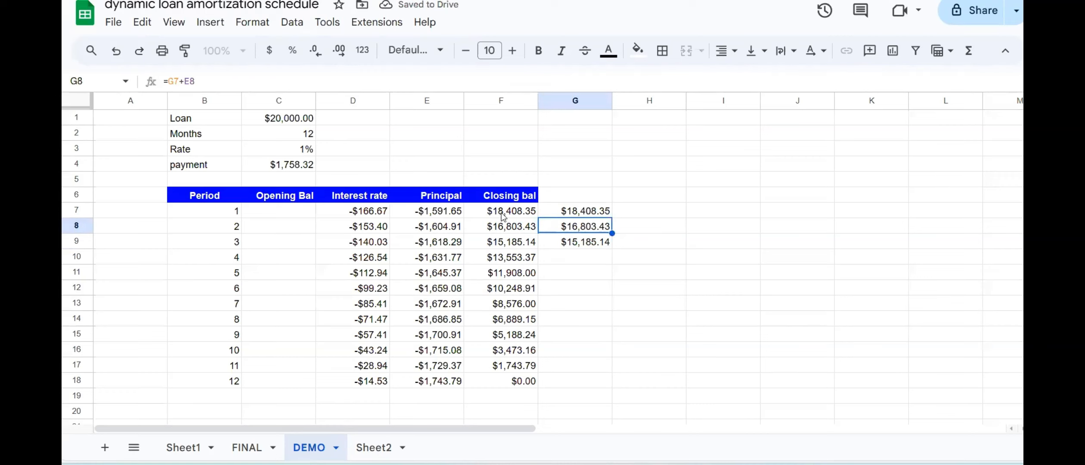
pyautogui.click(503, 214)
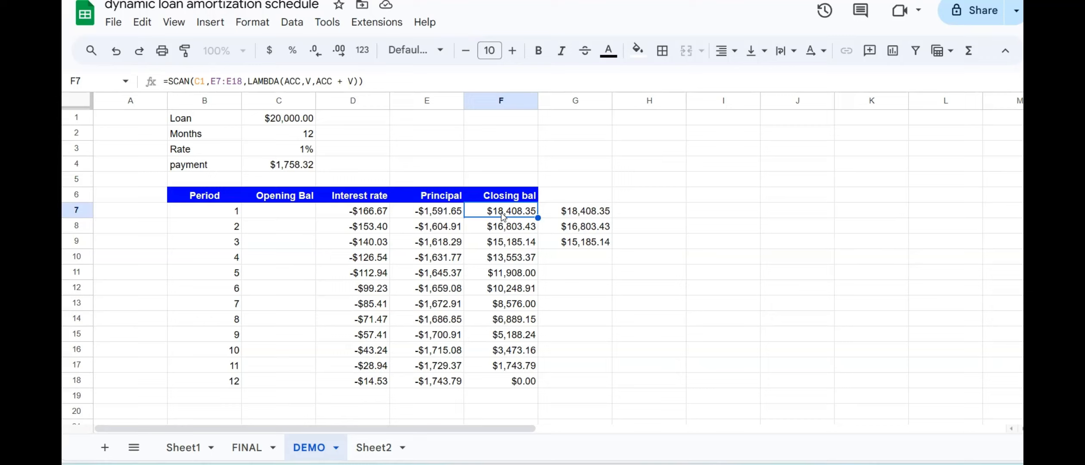
# Clear the check formulas beside the first three closing balances in G7:H9.
pyautogui.moveTo(641, 211); pyautogui.dragTo(600, 249)
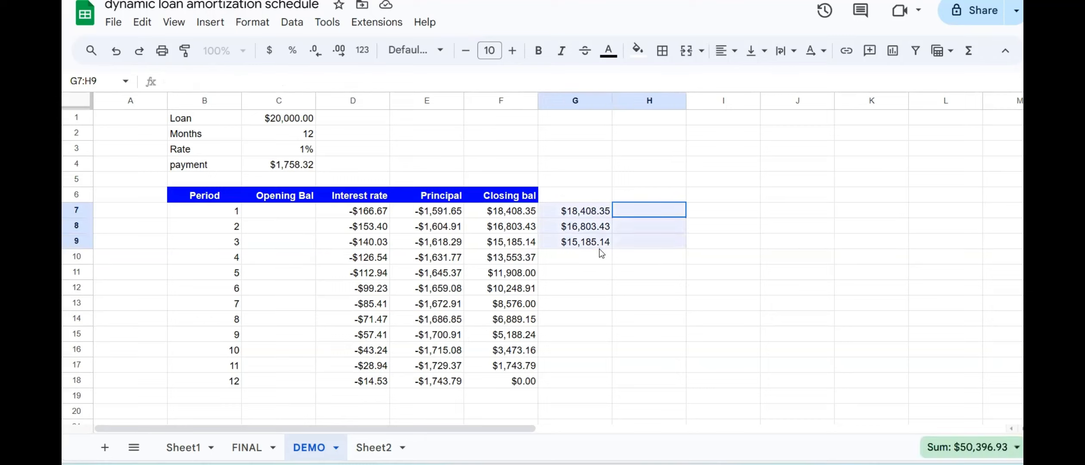
pyautogui.press('Delete')
pyautogui.click(559, 293)
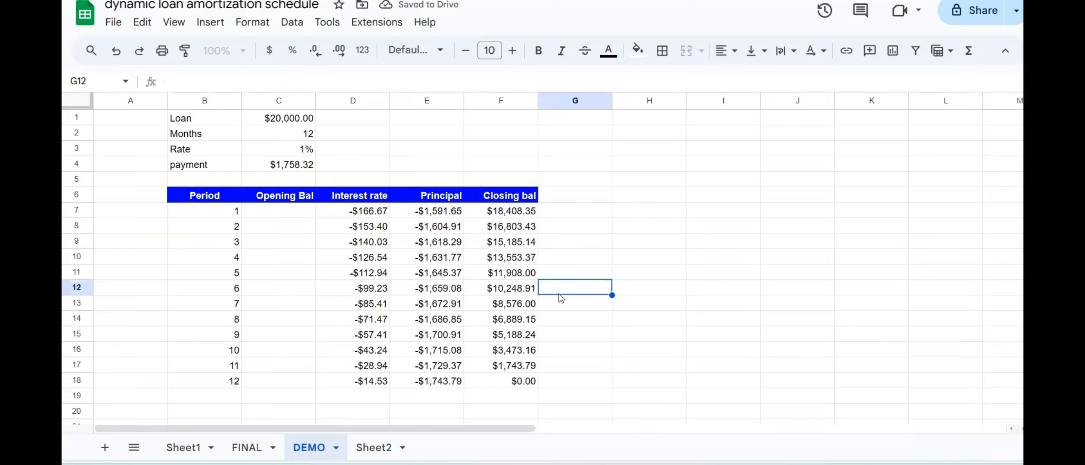
# Enter the formula =F7:F18-E7:E18 in C7 under Opening Bal.
pyautogui.click(307, 212)
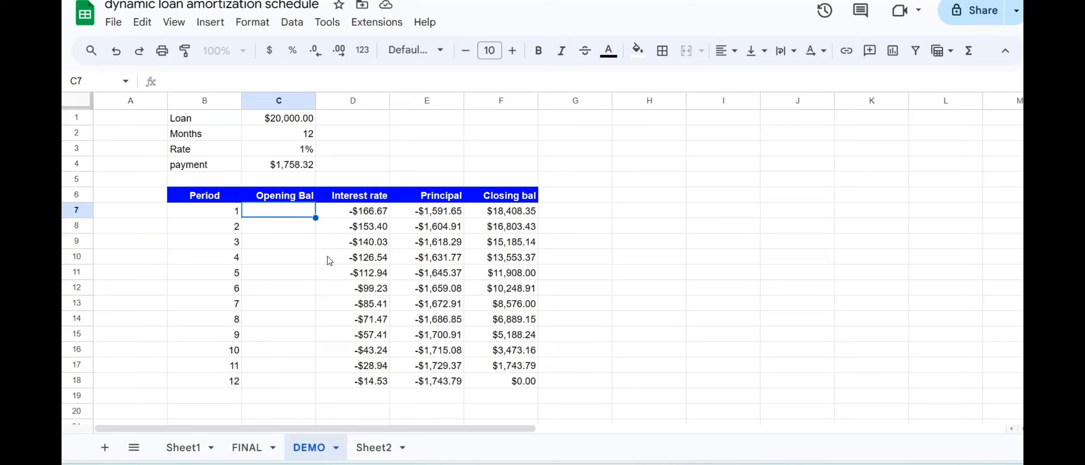
pyautogui.click(526, 214)
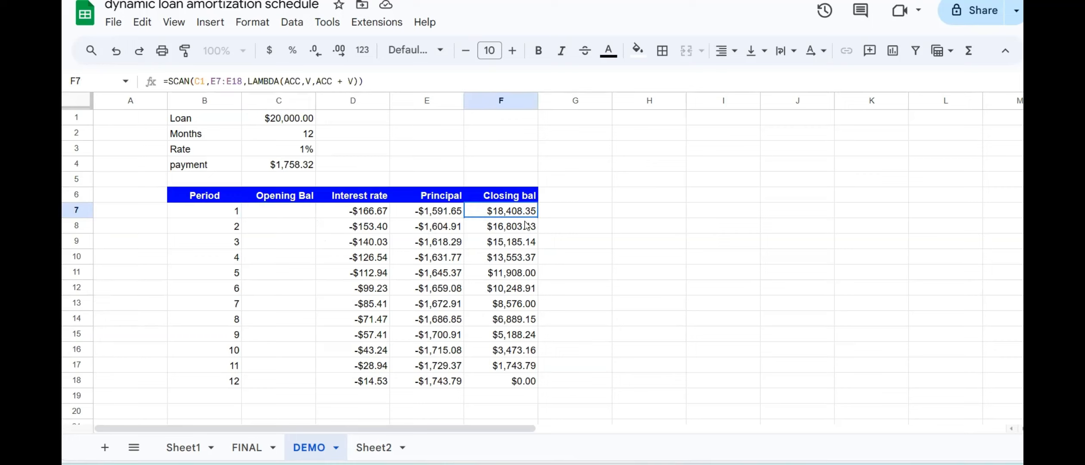
pyautogui.moveTo(526, 225); pyautogui.dragTo(533, 369)
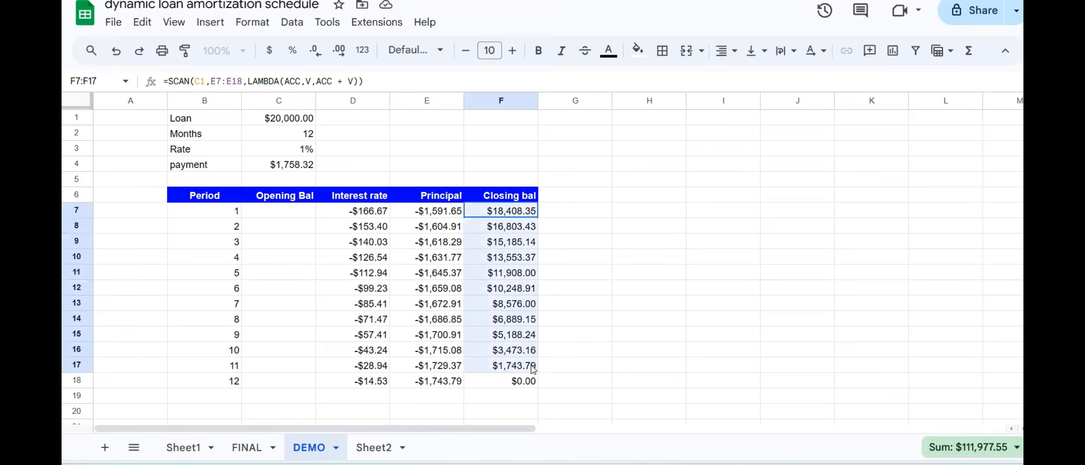
pyautogui.click(282, 211)
pyautogui.write('=')
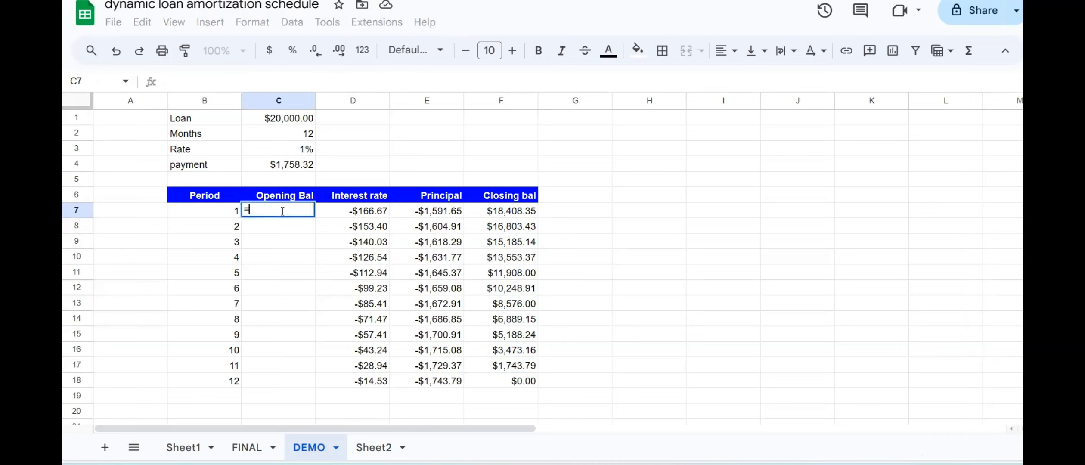
pyautogui.moveTo(516, 213); pyautogui.dragTo(522, 381)
pyautogui.write('+')
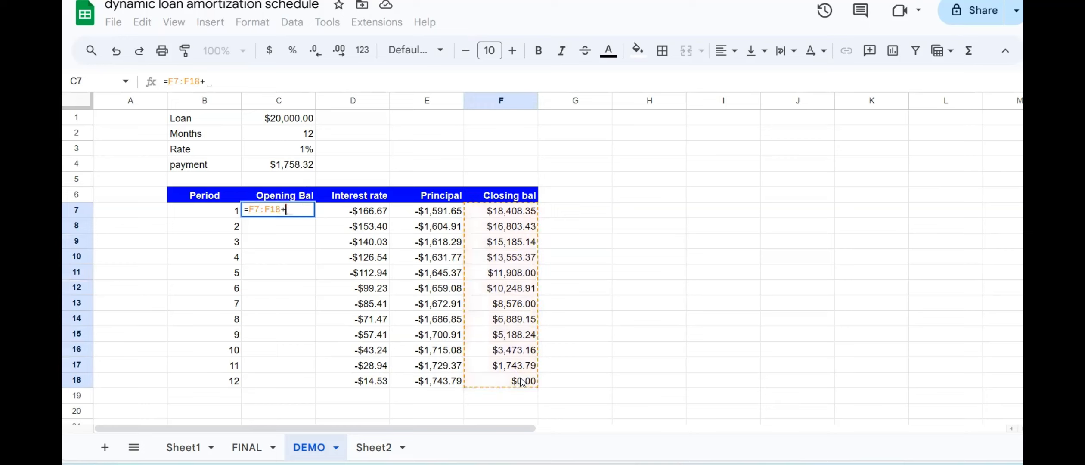
pyautogui.press('BackSpace')
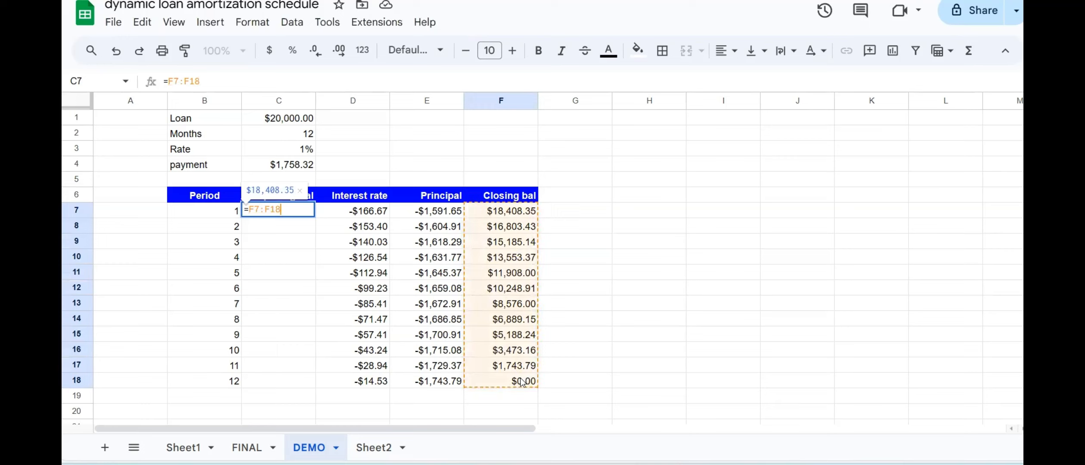
pyautogui.write('-')
pyautogui.moveTo(437, 211); pyautogui.dragTo(444, 382)
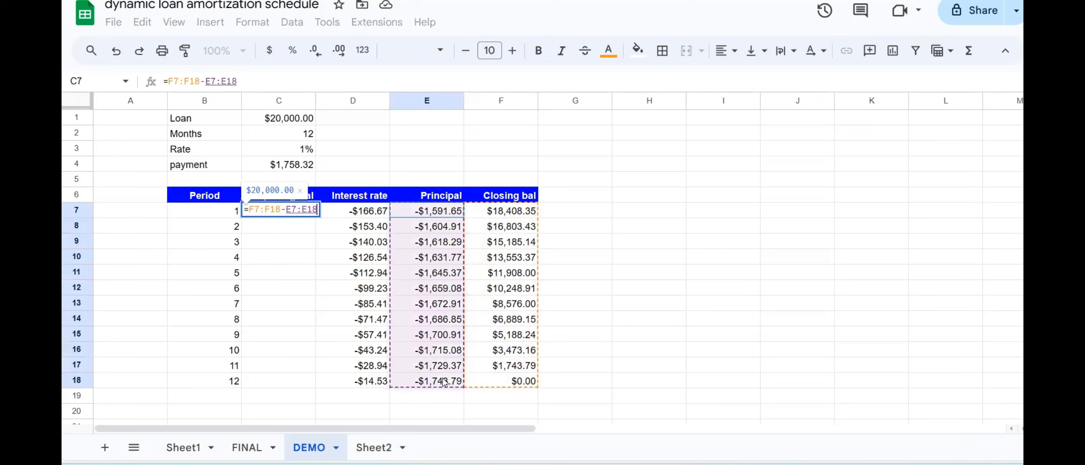
pyautogui.press('Return')
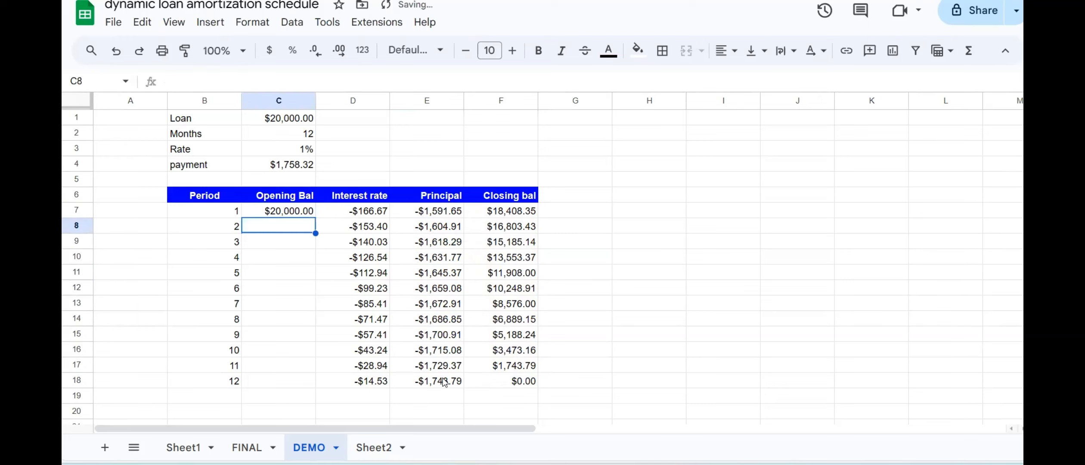
# Wrap the C7 formula in ArrayFormula so it fills the opening balance column for all periods.
pyautogui.click(288, 213)
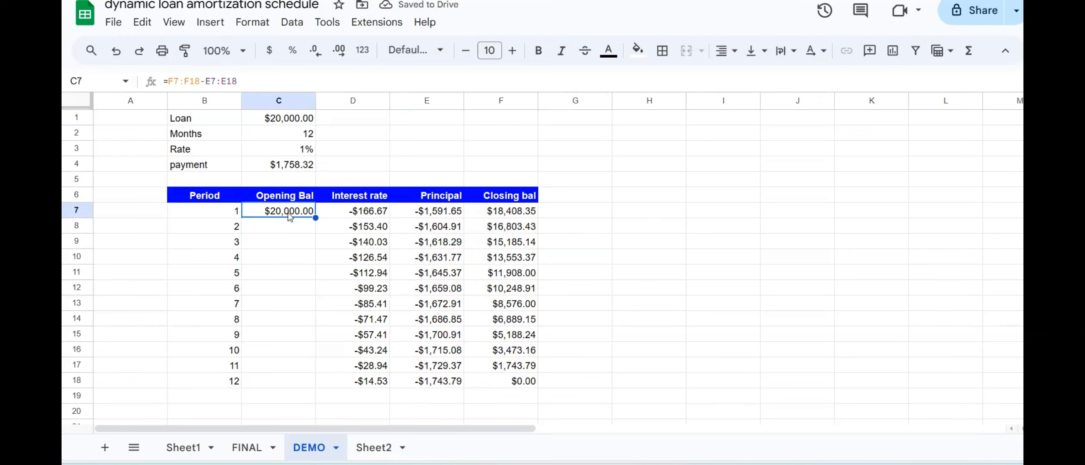
pyautogui.click(281, 120)
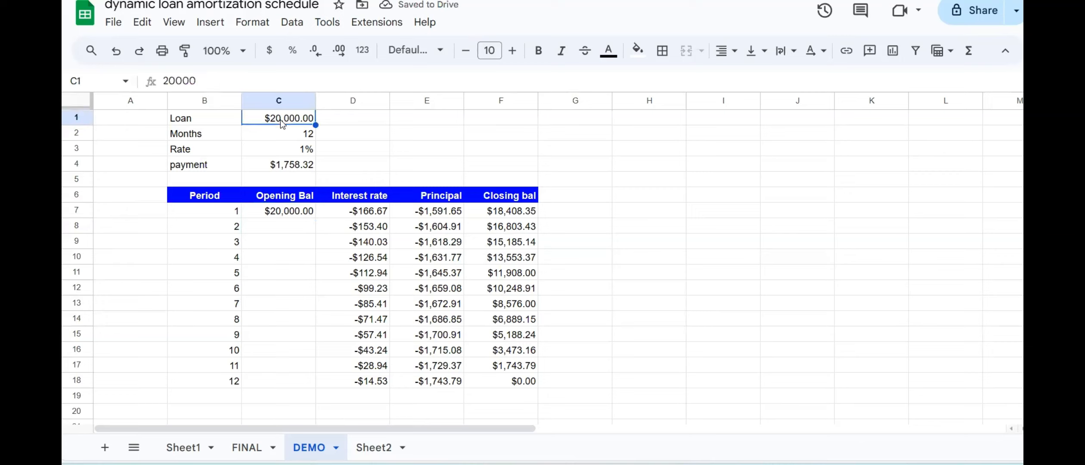
pyautogui.click(296, 214)
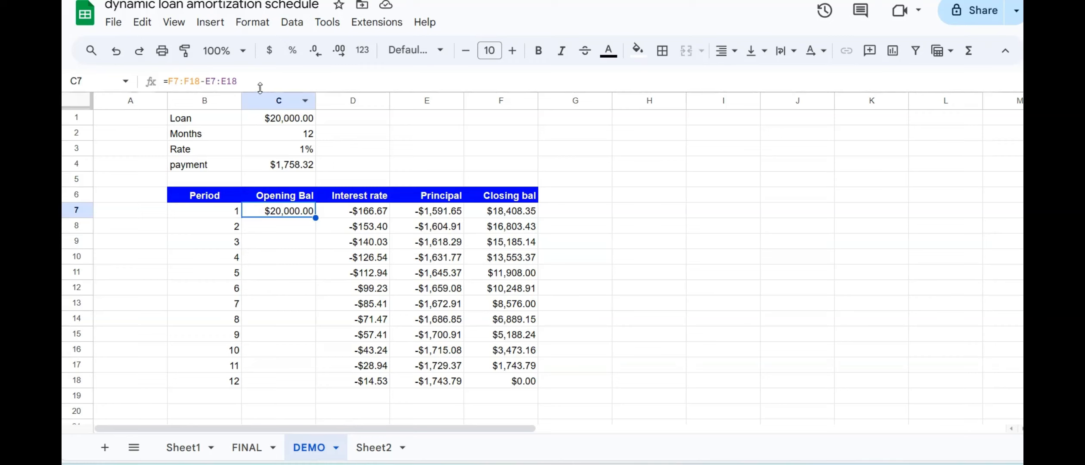
pyautogui.moveTo(237, 81); pyautogui.dragTo(170, 77)
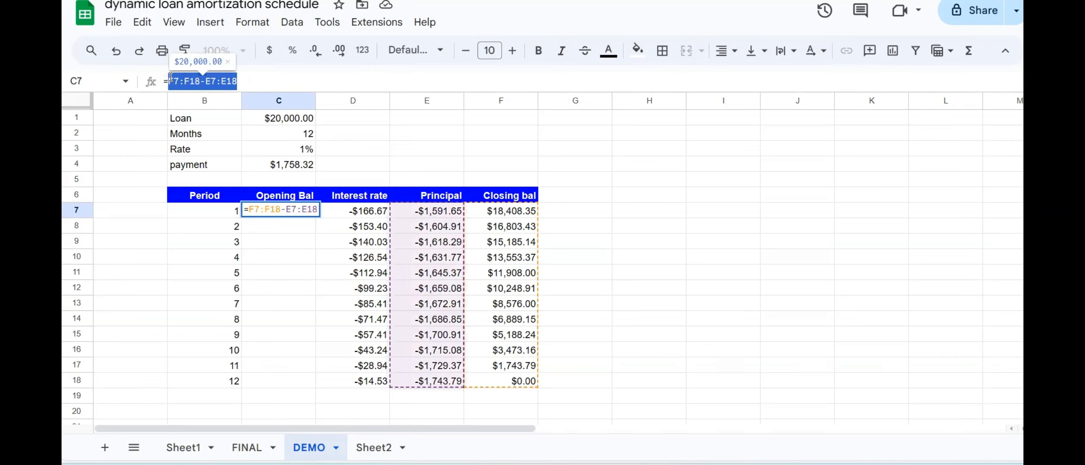
pyautogui.hotkey('ctrl', 'shift', 'Return')
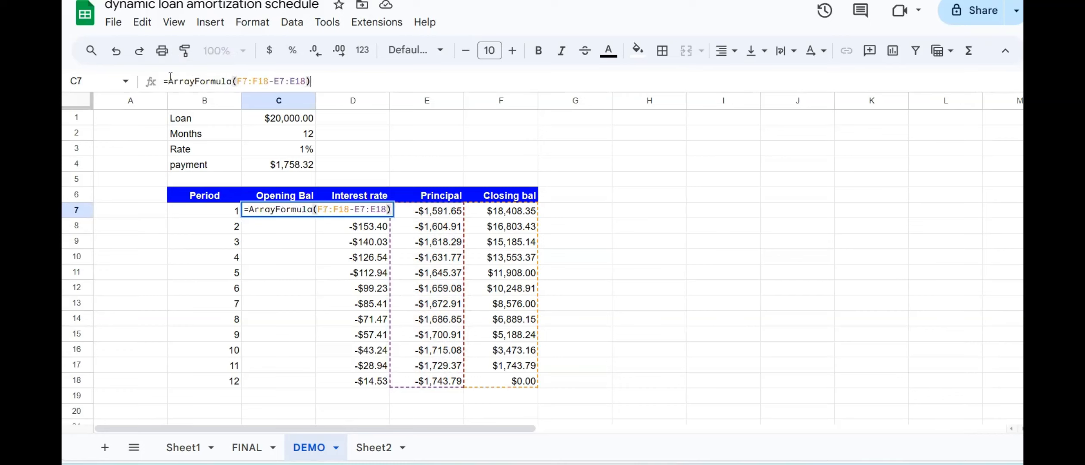
pyautogui.press('Return')
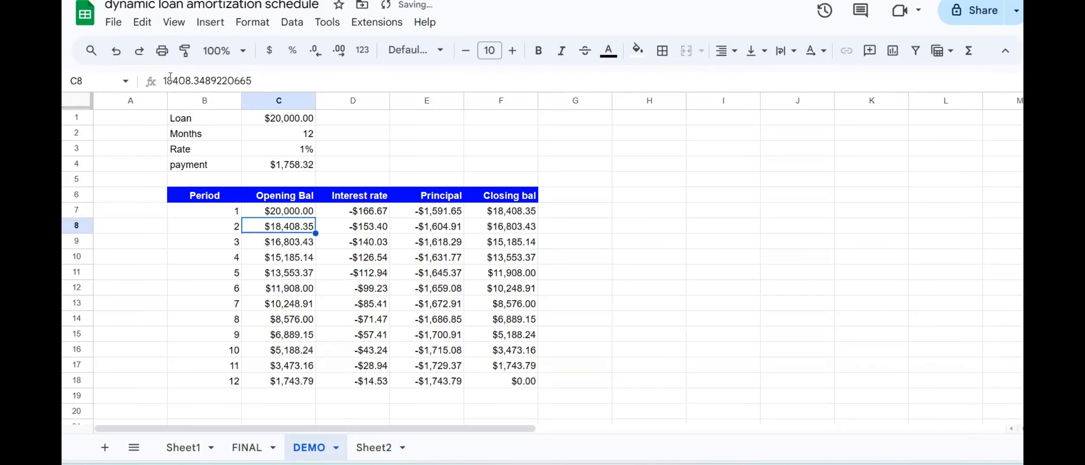
# Review the formulas behind the opening balance, interest, principal and closing balance in C7:F7.
pyautogui.click(340, 347)
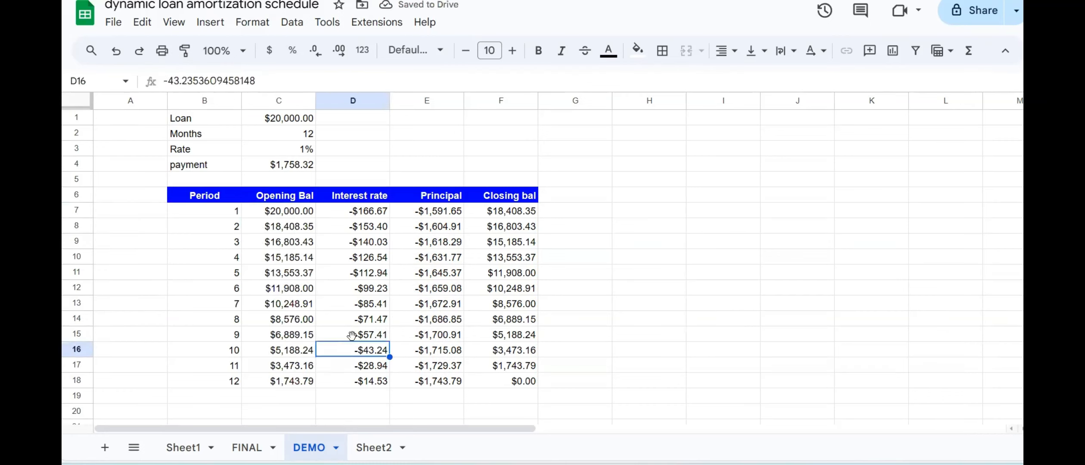
pyautogui.click(283, 230)
pyautogui.click(306, 213)
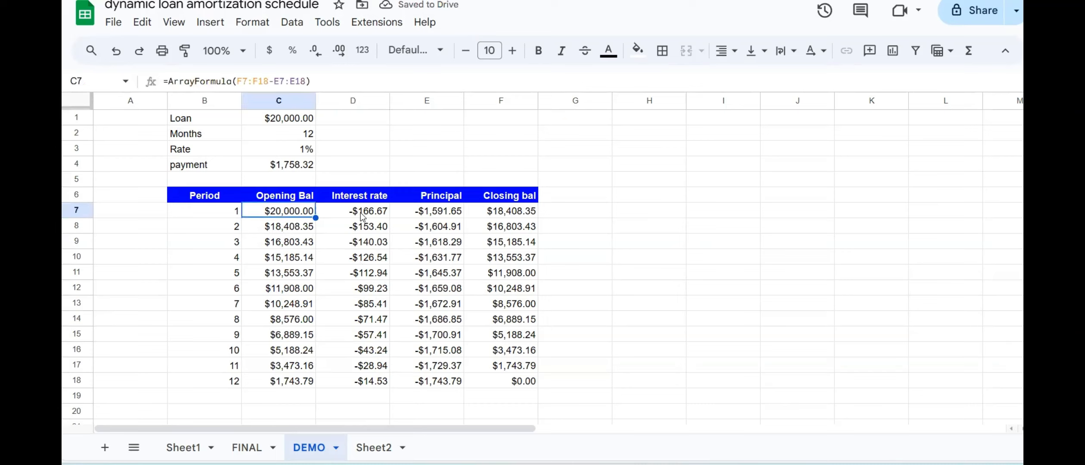
pyautogui.click(366, 212)
pyautogui.click(444, 217)
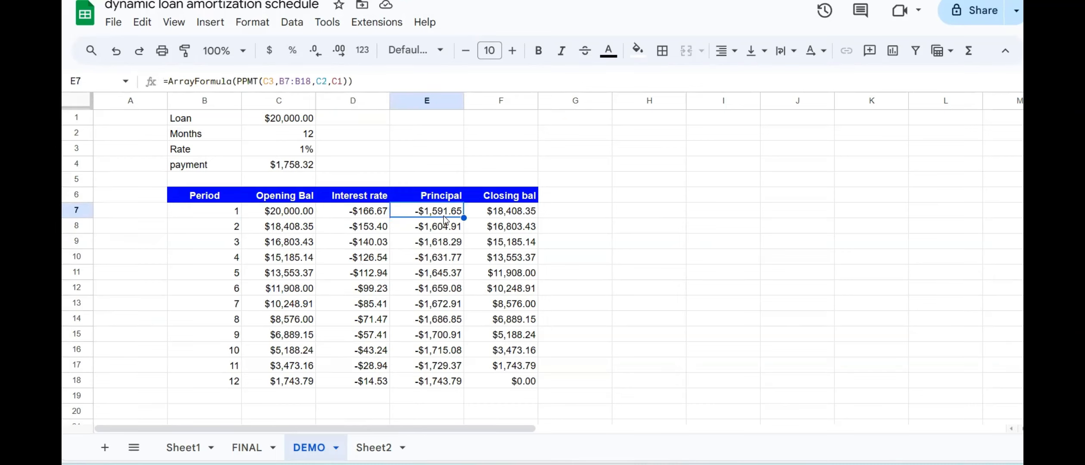
pyautogui.click(521, 215)
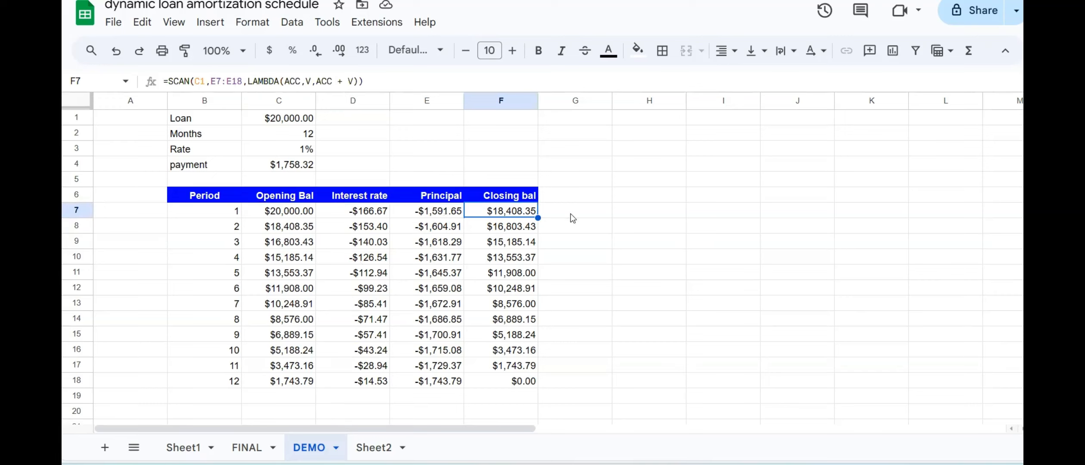
# Enter the check formula =C7+E7 in G7, adding the first period's principal to its opening balance.
pyautogui.click(588, 214)
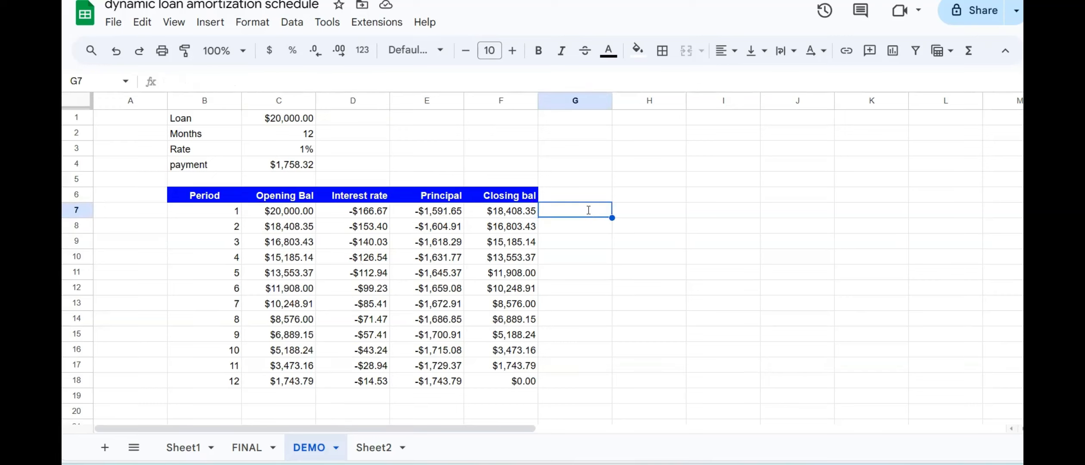
pyautogui.write('=')
pyautogui.click(297, 214)
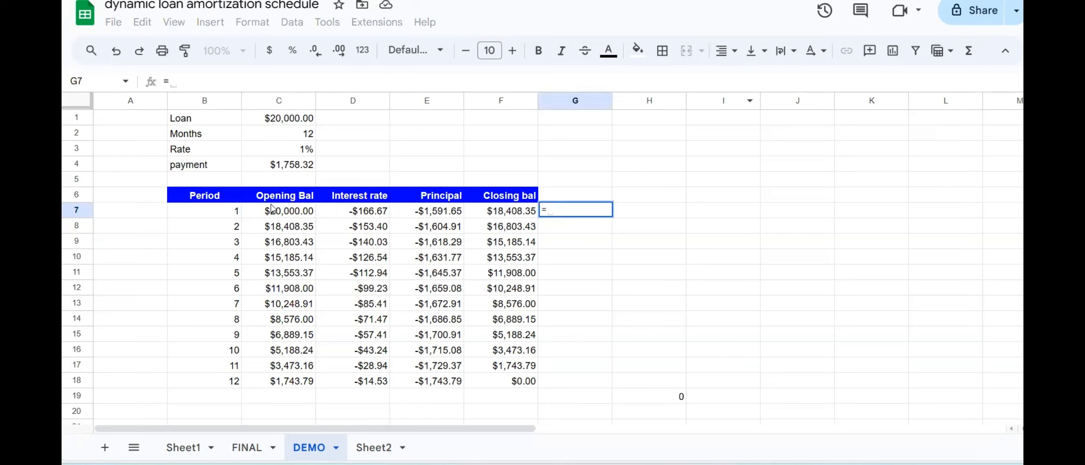
pyautogui.click(273, 212)
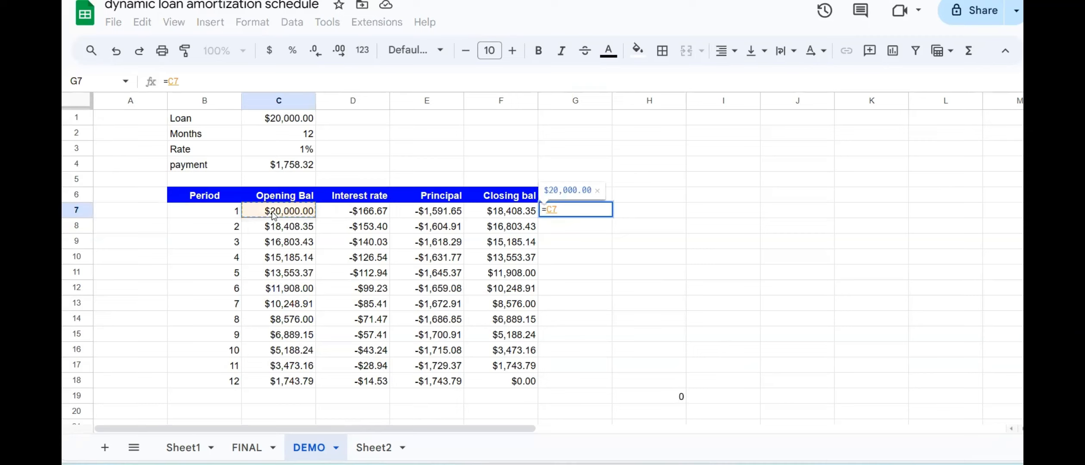
pyautogui.write('+')
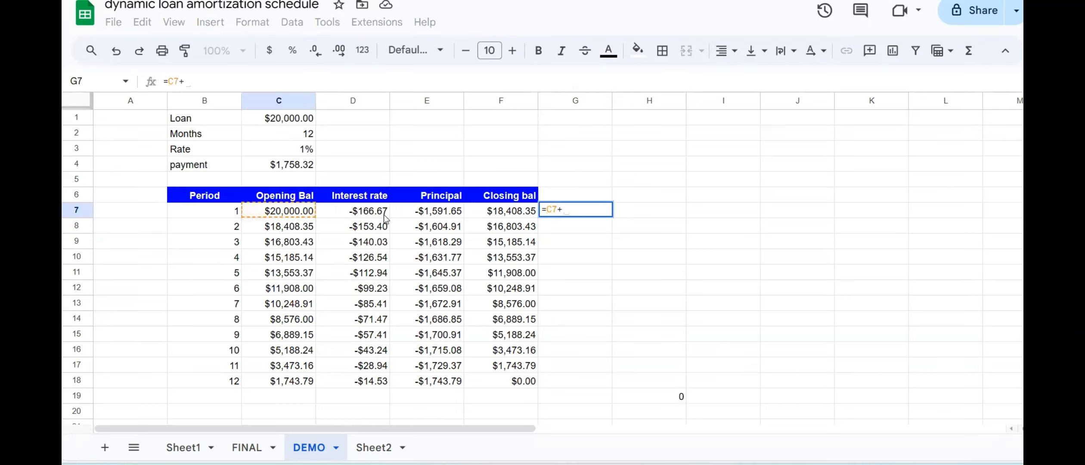
pyautogui.click(443, 213)
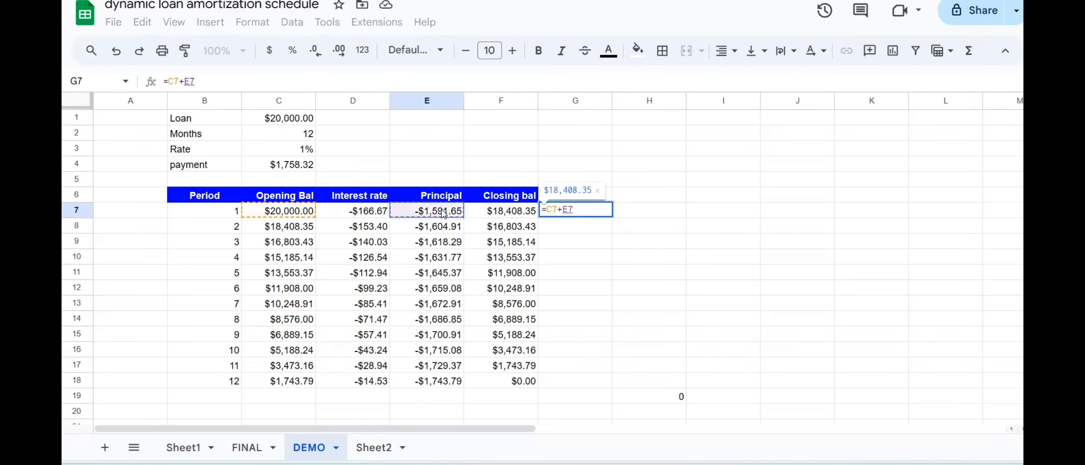
pyautogui.press('Return')
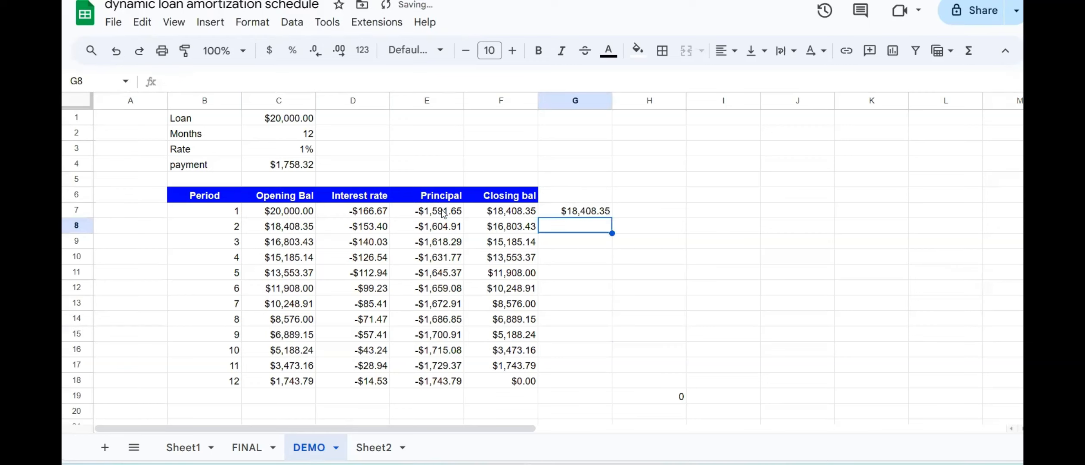
# Fill the G7 check formula down to G18 and compare the results with the closing balances in column F.
pyautogui.click(576, 210)
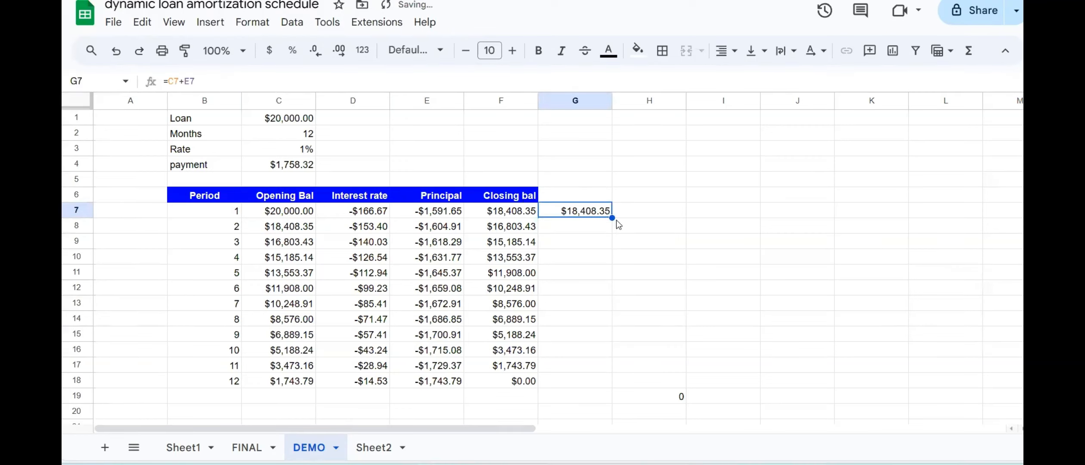
pyautogui.moveTo(612, 218); pyautogui.dragTo(586, 384)
pyautogui.click(548, 226)
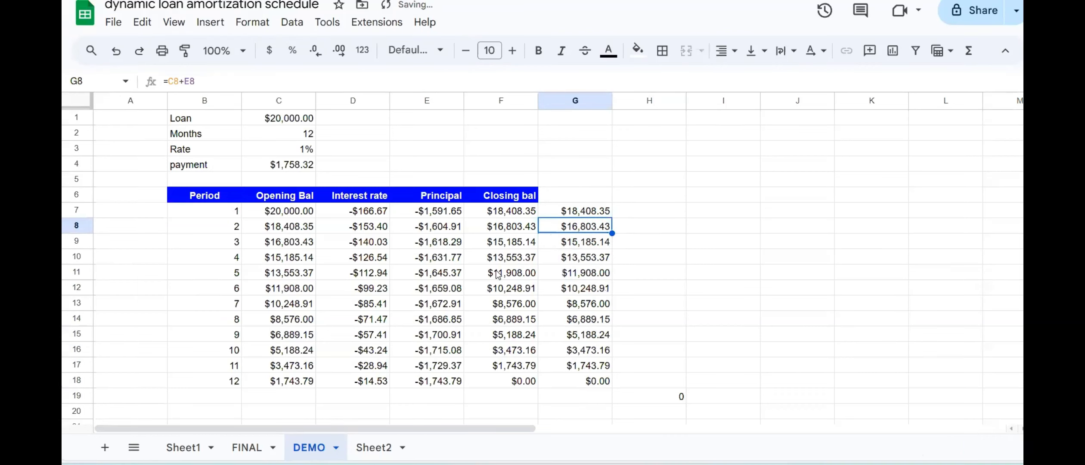
pyautogui.click(496, 272)
pyautogui.click(579, 293)
pyautogui.click(544, 317)
pyautogui.click(546, 335)
pyautogui.click(545, 366)
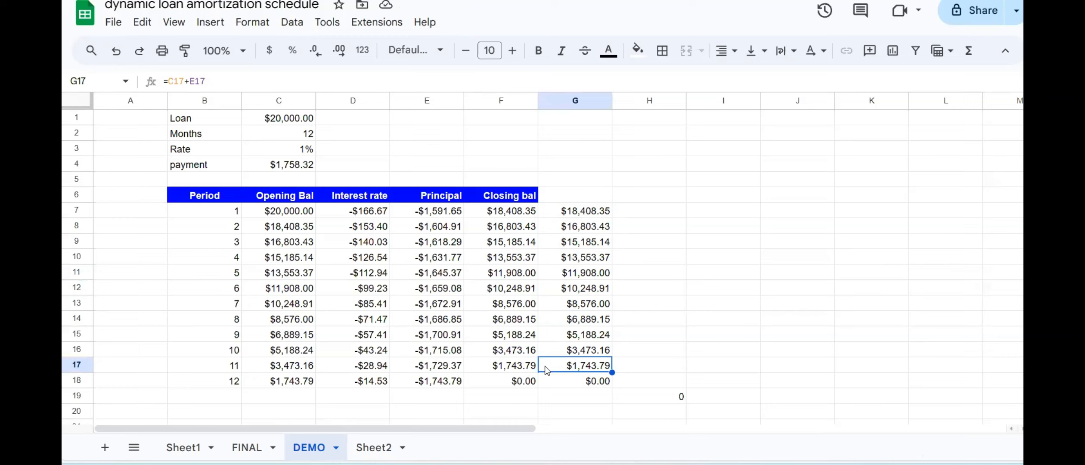
# Clear the check formulas in G7:G18 beside the closing balances.
pyautogui.click(644, 276)
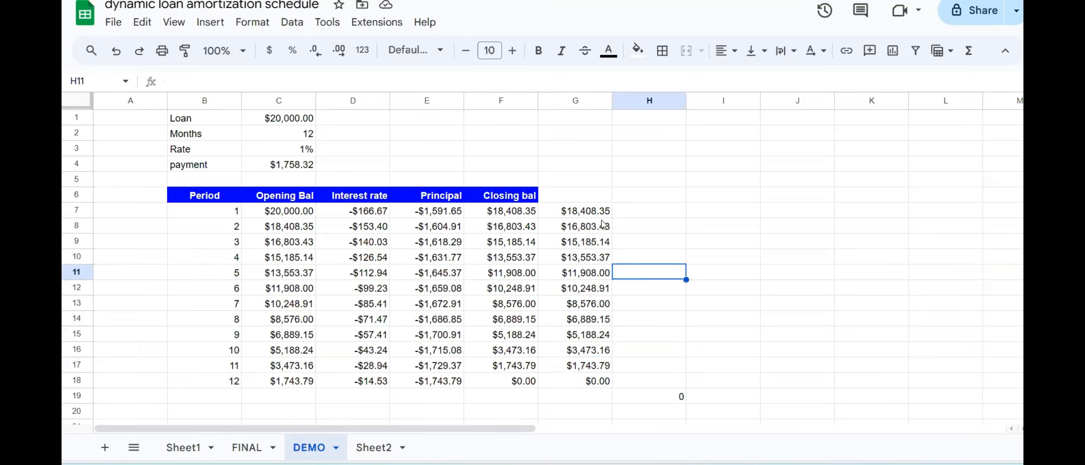
pyautogui.moveTo(599, 215); pyautogui.dragTo(604, 388)
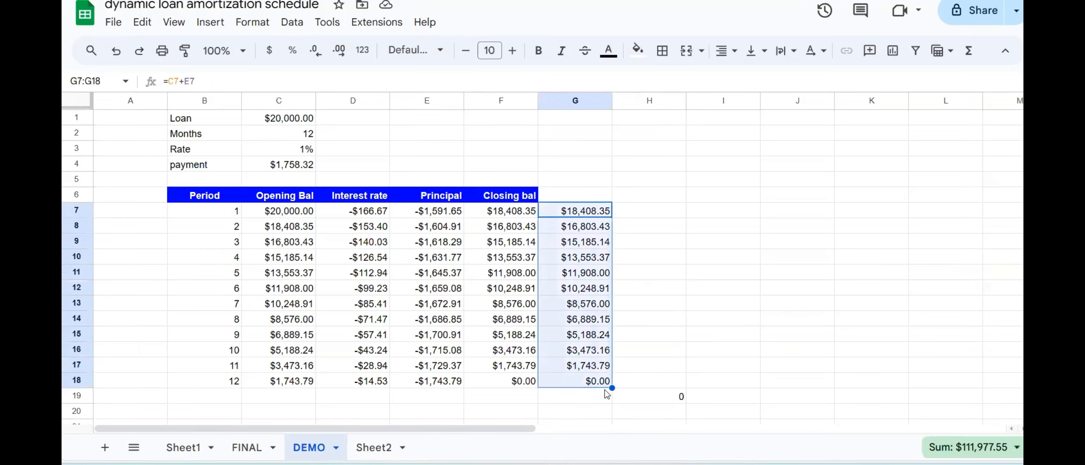
pyautogui.press('Delete')
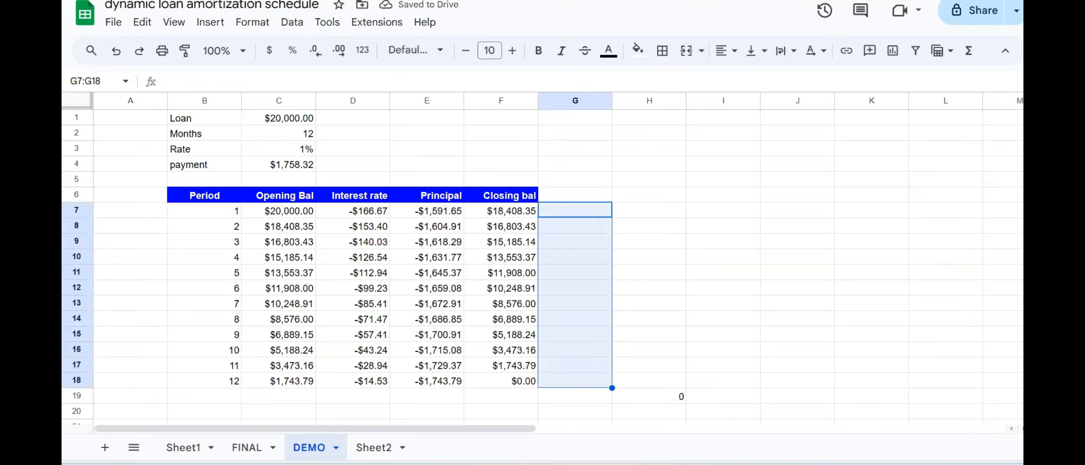
# Set the number of months in C2 to 6 to test the schedule with a shorter term.
pyautogui.doubleClick(275, 132)
pyautogui.write('6')
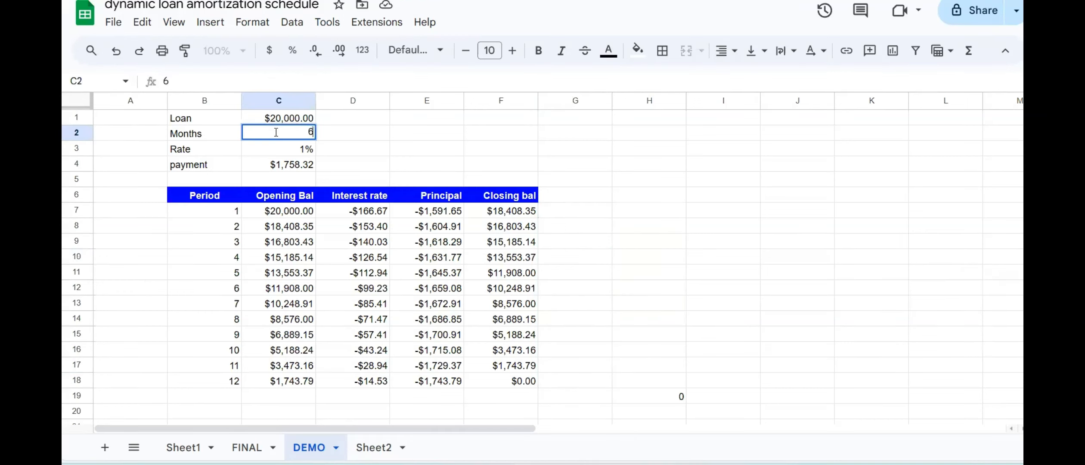
pyautogui.press('Return')
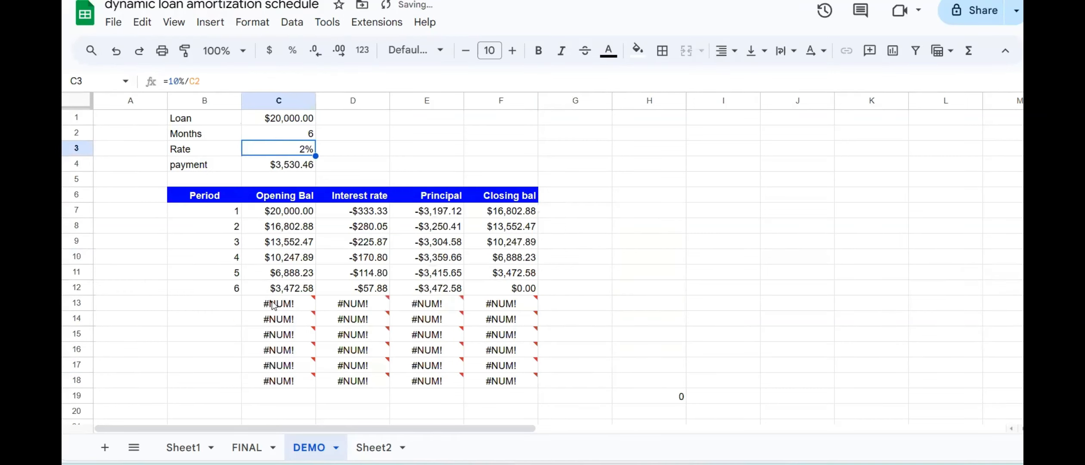
# Examine the error rows C13:F18 below the last period and compare them with the SEQUENCE formula in B7.
pyautogui.click(274, 305)
pyautogui.moveTo(275, 305); pyautogui.dragTo(534, 376)
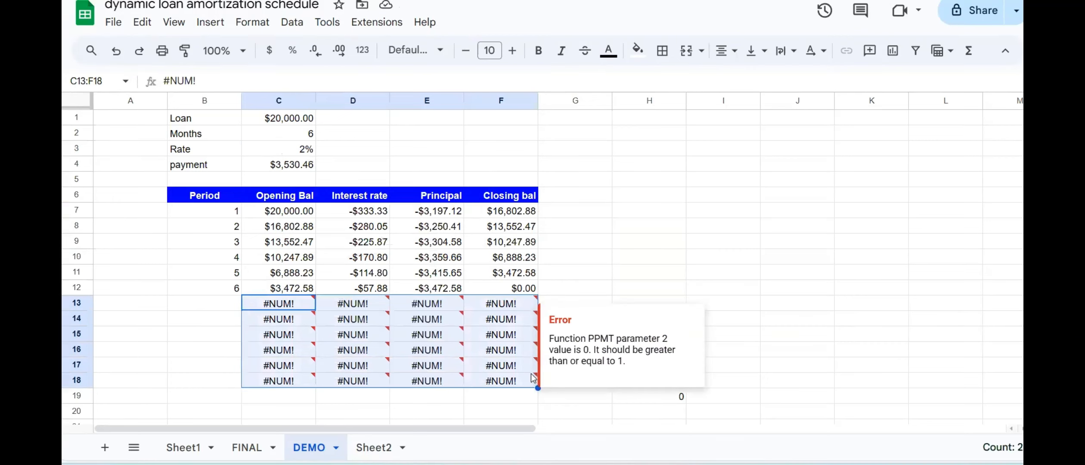
pyautogui.click(371, 306)
pyautogui.press('Up')
pyautogui.press('Up')
pyautogui.press('Up')
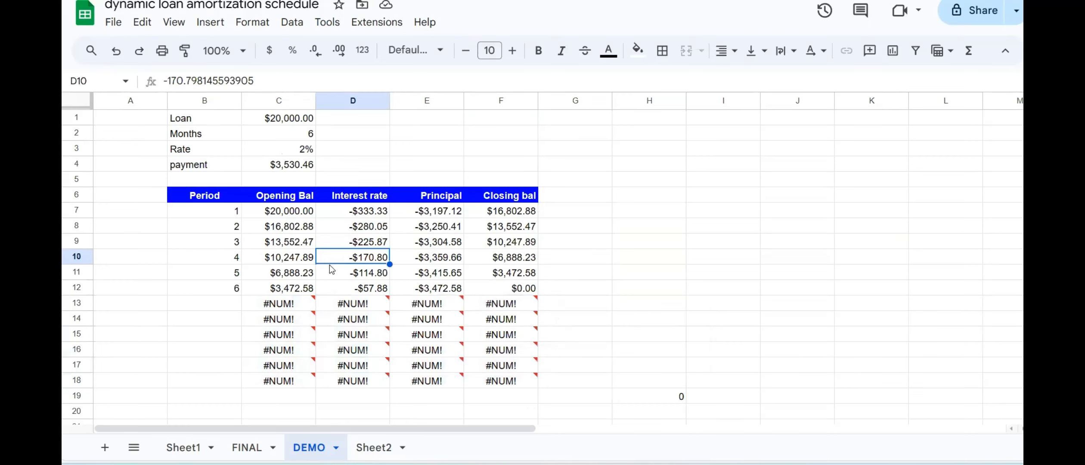
pyautogui.click(224, 292)
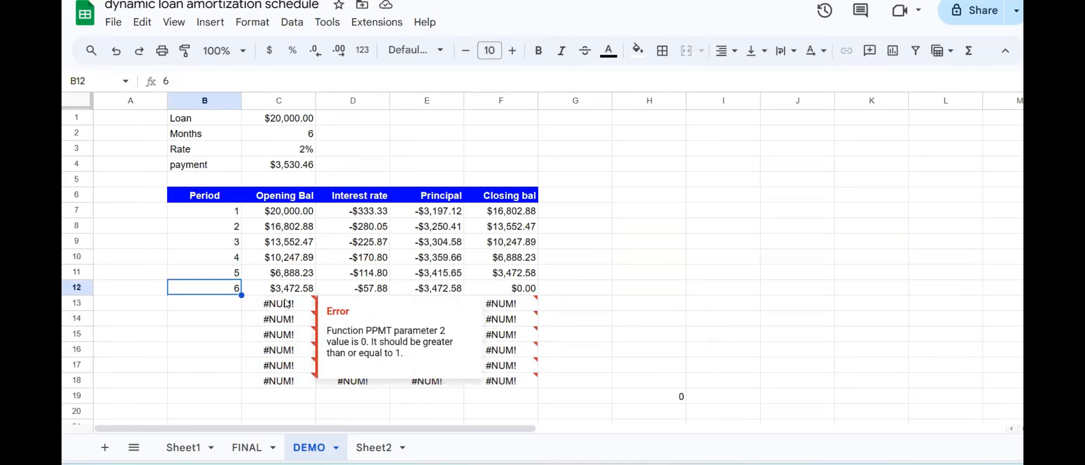
pyautogui.click(235, 211)
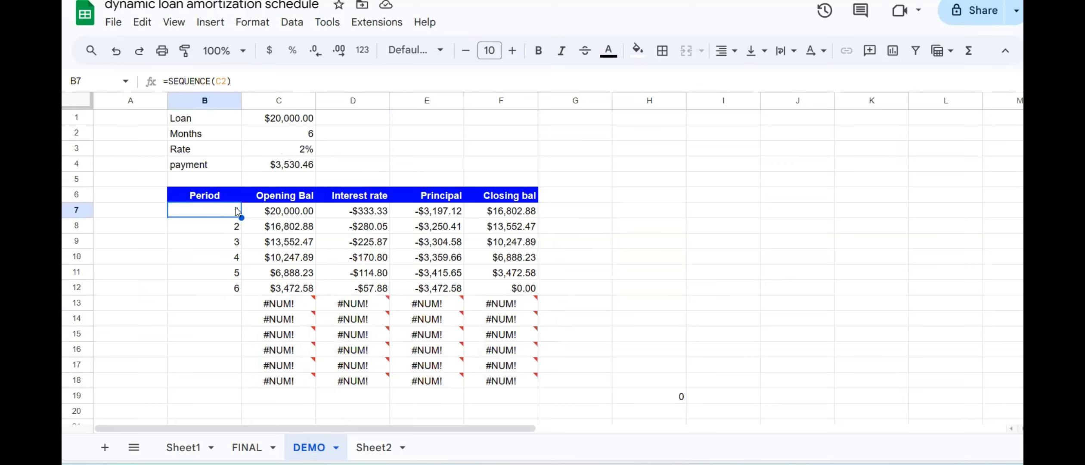
pyautogui.click(279, 229)
# Set the number of months in C2 to 9.
pyautogui.click(306, 134)
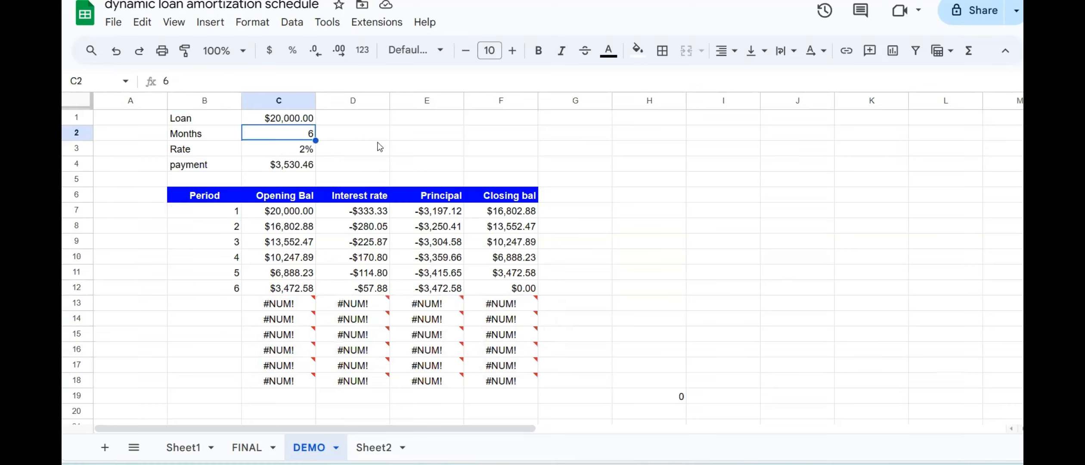
pyautogui.write('9')
pyautogui.press('Return')
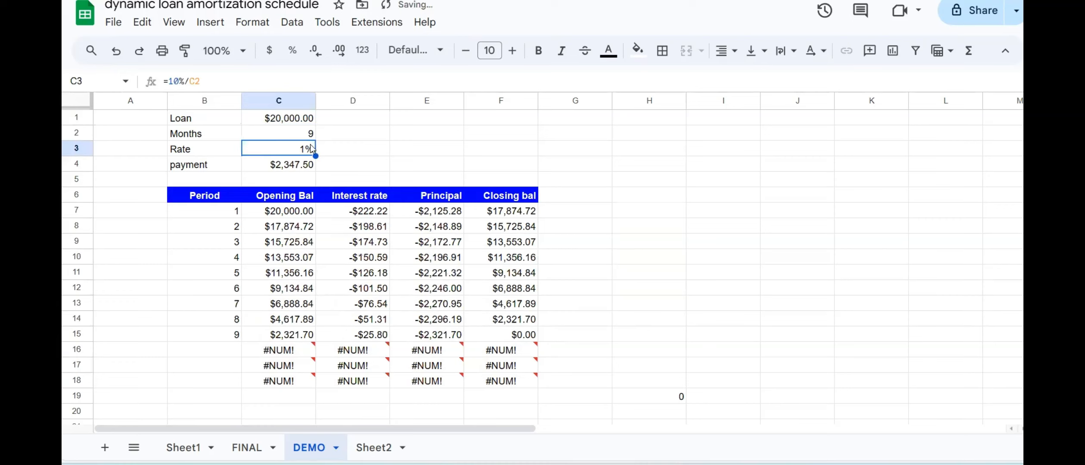
# Change the rate formula in C3 to =10%/12 so that it does not depend on the number of months.
pyautogui.click(211, 81)
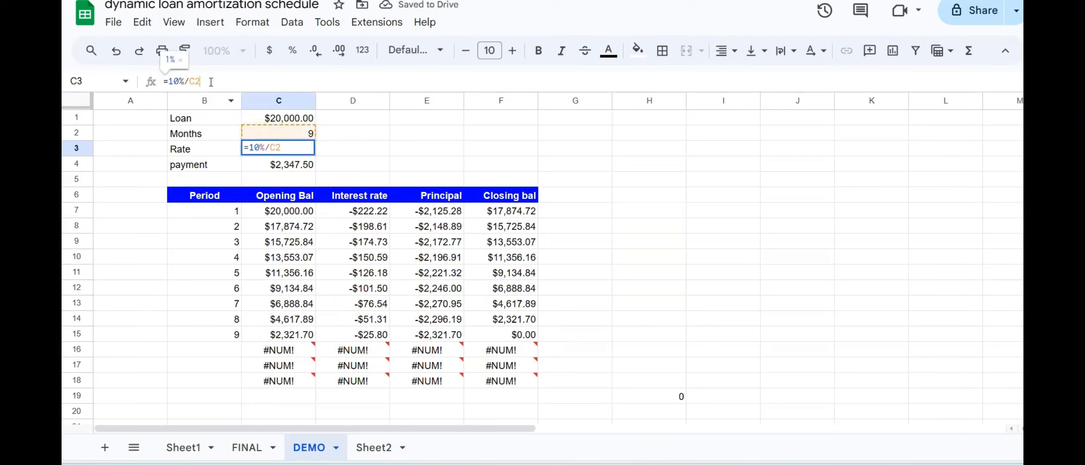
pyautogui.press('BackSpace')
pyautogui.press('BackSpace')
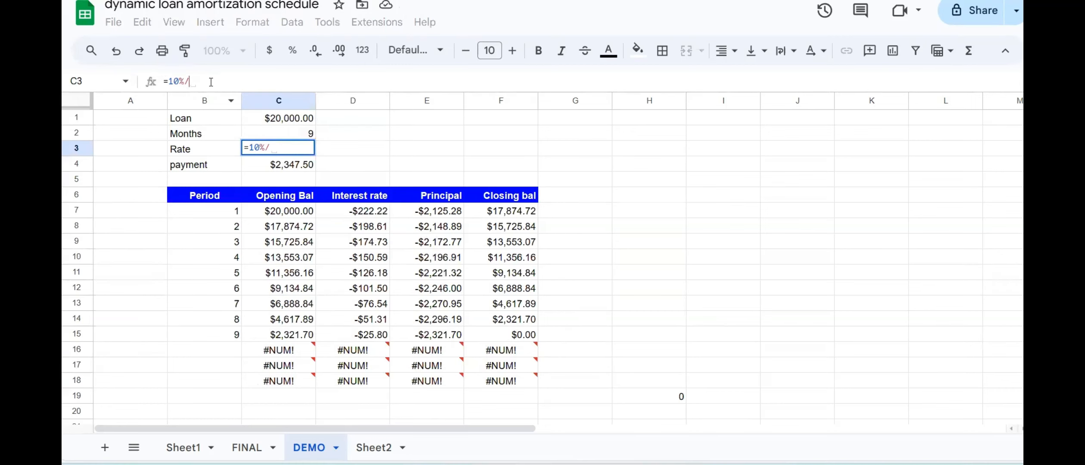
pyautogui.write('12')
pyautogui.press('Return')
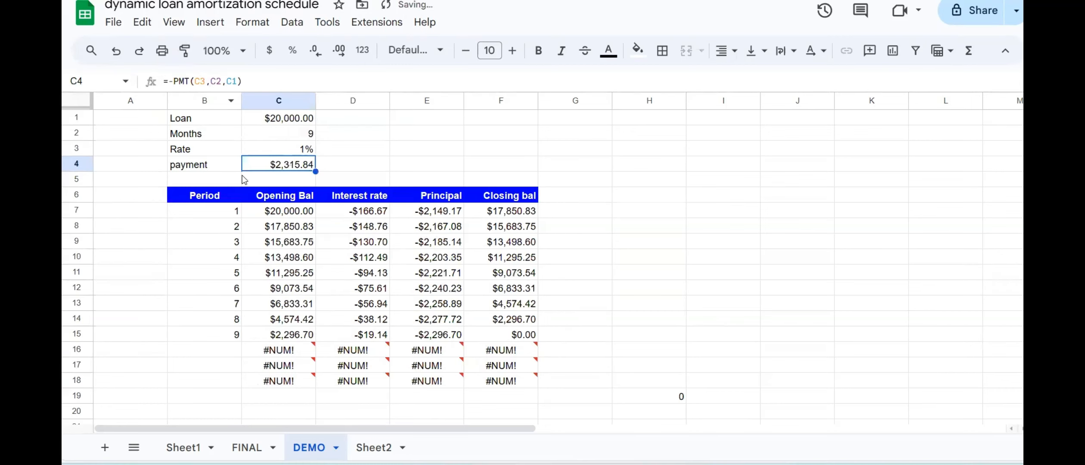
# Set the number of months in C2 to 10 to test the schedule with the revised rate formula.
pyautogui.click(313, 321)
pyautogui.click(305, 229)
pyautogui.click(310, 137)
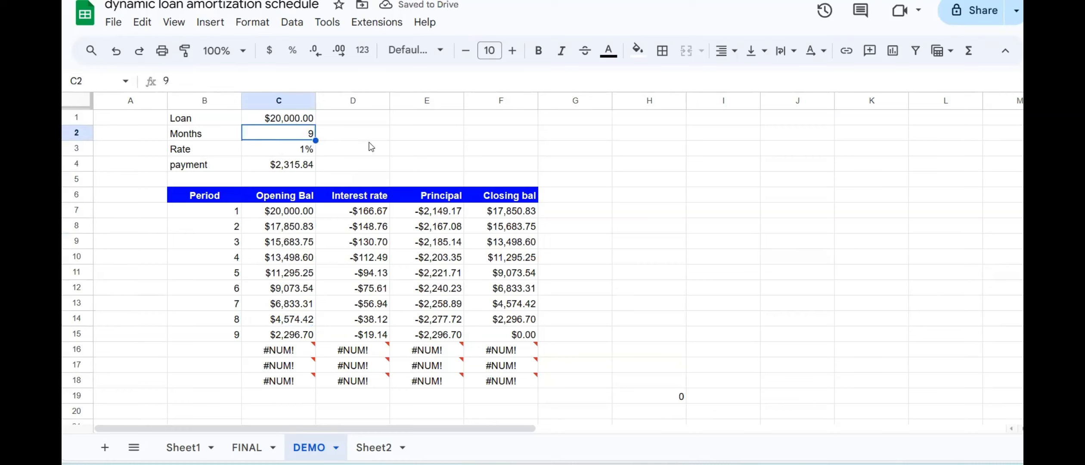
pyautogui.write('10')
pyautogui.press('Return')
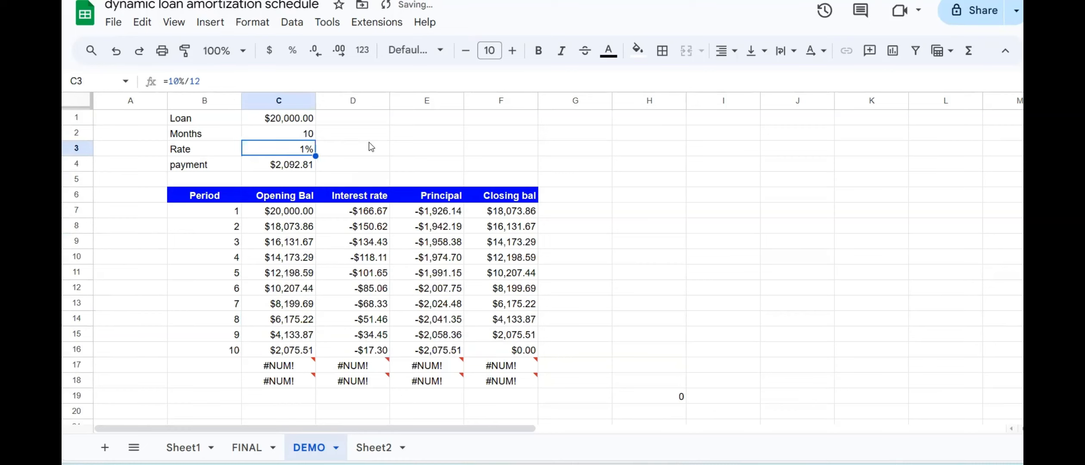
# Set the number of months in C2 to 12 and check the schedule rows of periods 11 and 12.
pyautogui.click(307, 136)
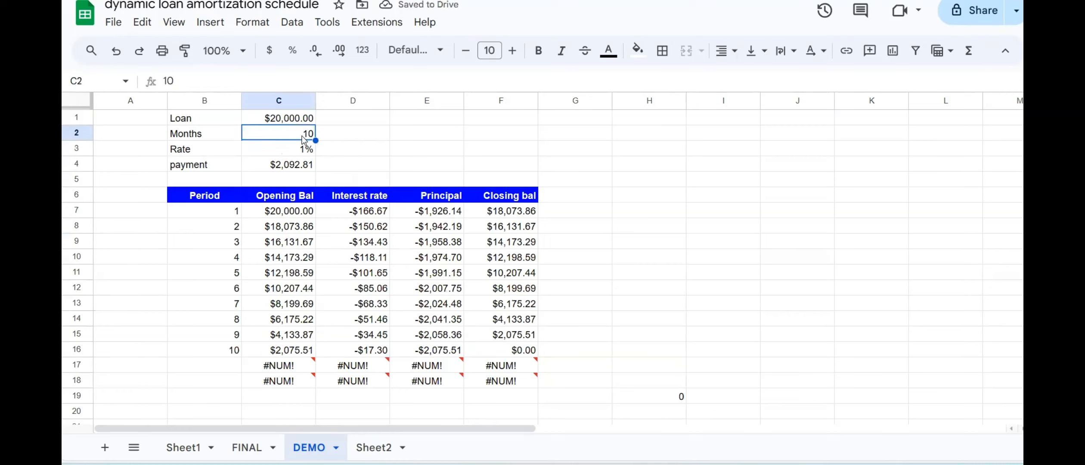
pyautogui.write('12')
pyautogui.press('Return')
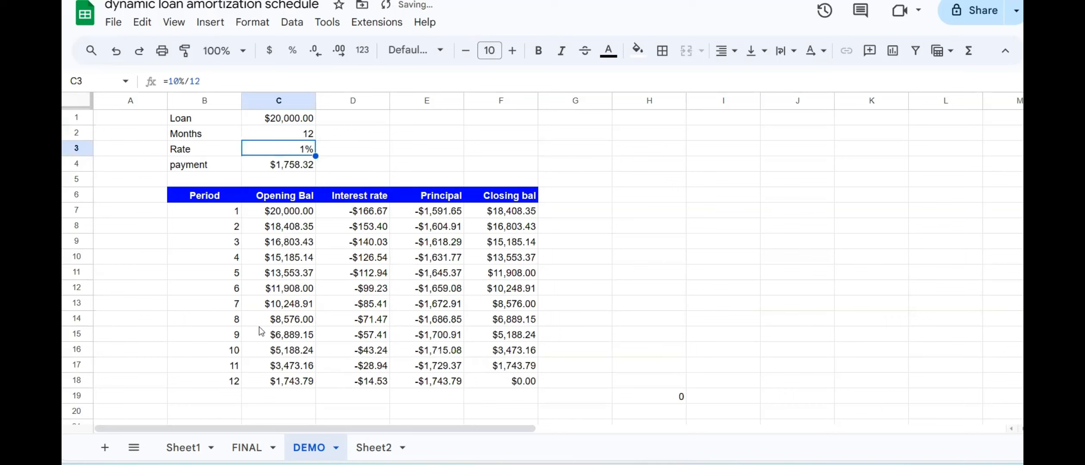
pyautogui.moveTo(232, 380); pyautogui.dragTo(566, 366)
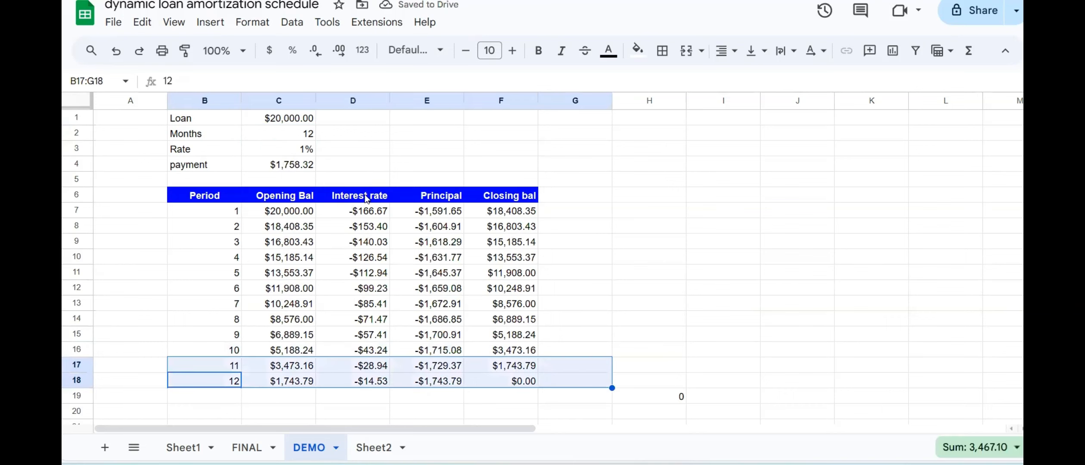
# Set the number of months in C2 to 15 and check the opening balance of period 12 in C18.
pyautogui.click(309, 134)
pyautogui.write('15')
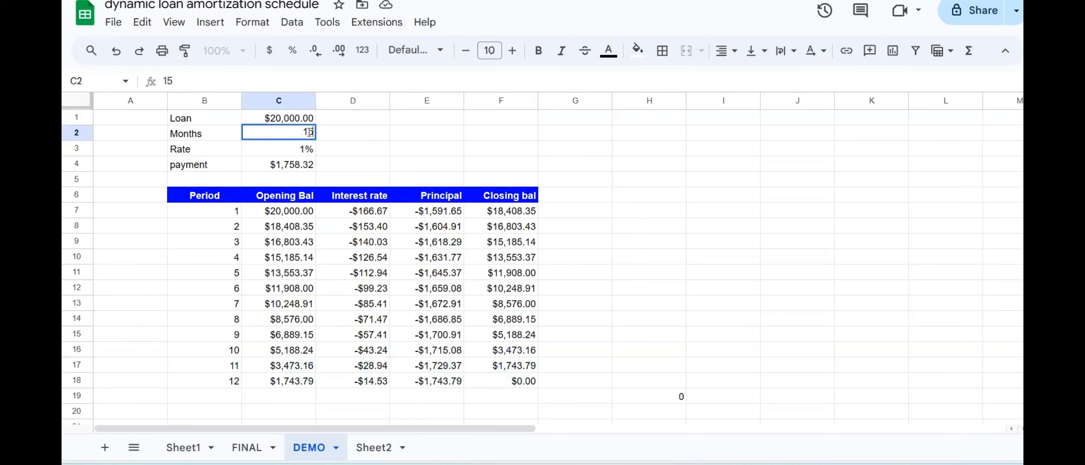
pyautogui.press('Return')
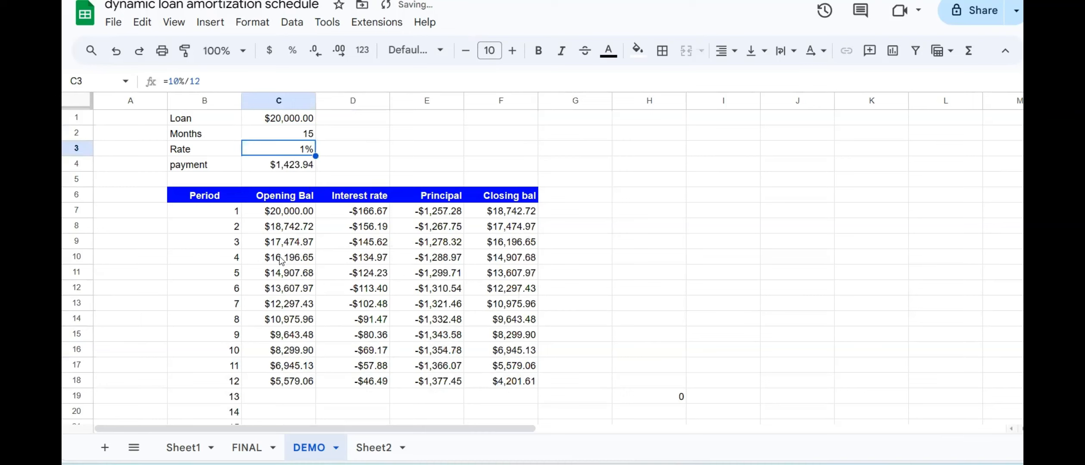
pyautogui.click(279, 387)
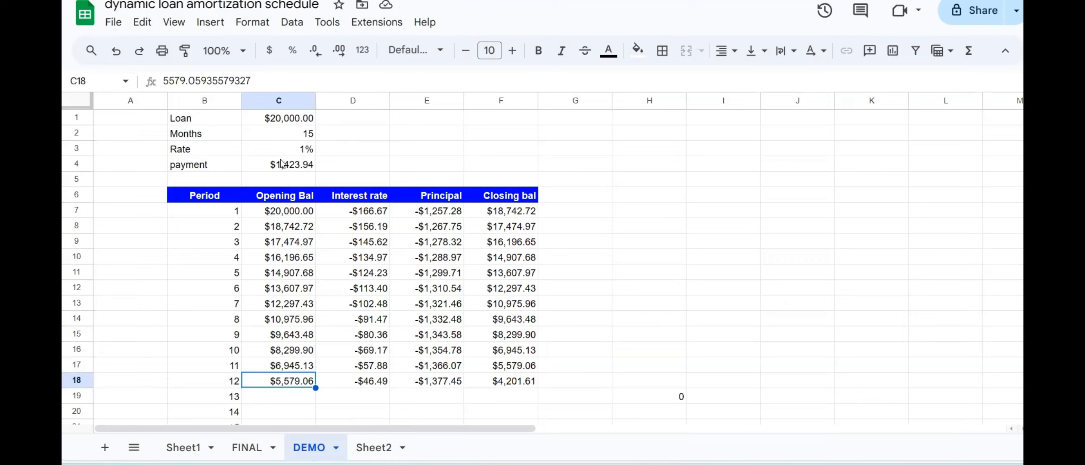
# Set the loan amount in C1 to 10000 to test how the schedule recalculates.
pyautogui.click(296, 131)
pyautogui.click(299, 104)
pyautogui.click(295, 119)
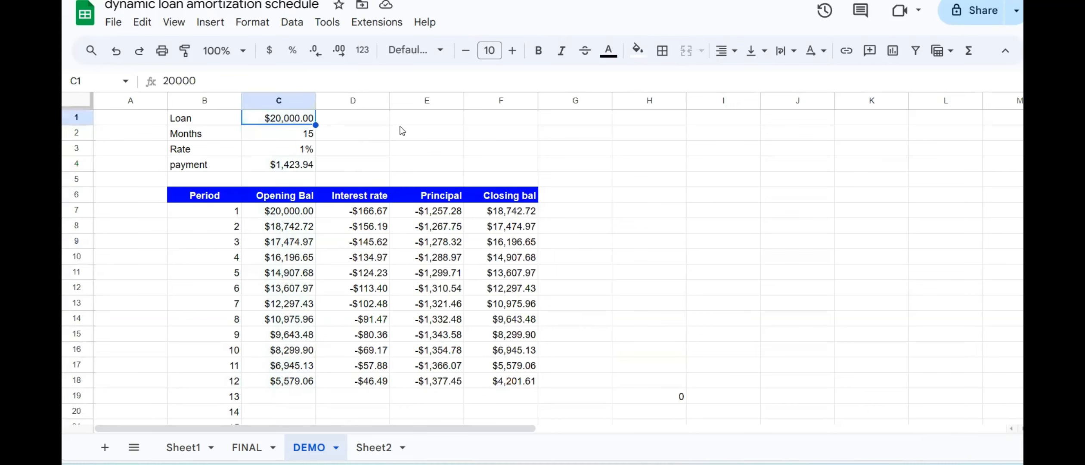
pyautogui.write('10,')
pyautogui.write('0000')
pyautogui.press('Return')
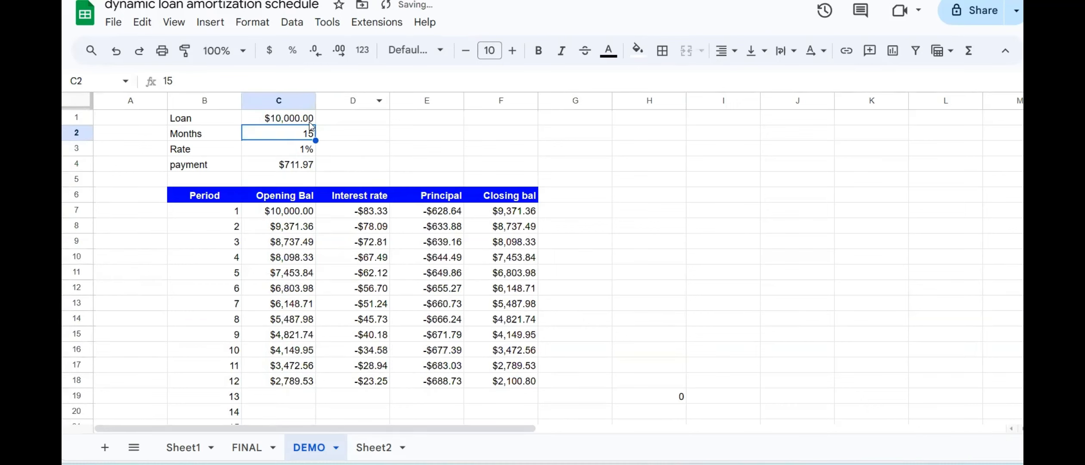
# Set the loan amount in C1 to 15000.
pyautogui.click(280, 116)
pyautogui.write('15000')
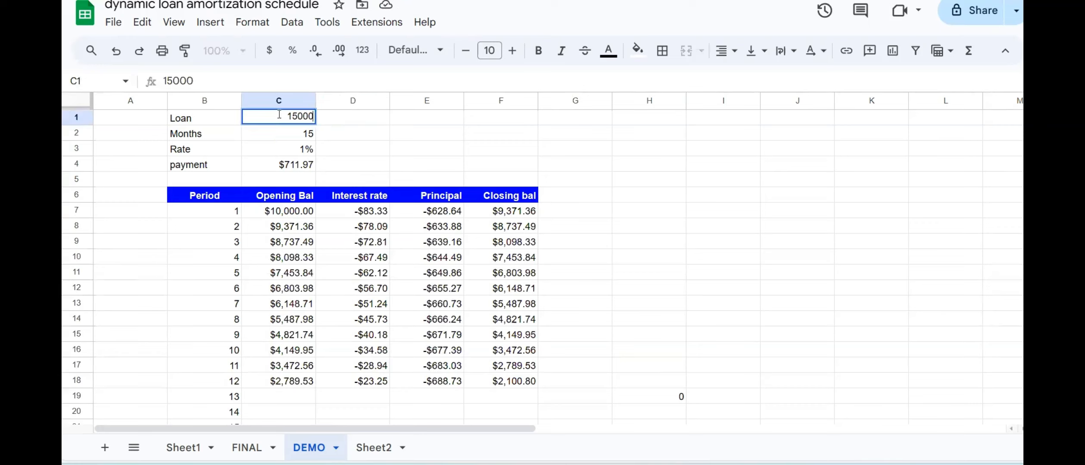
pyautogui.press('Return')
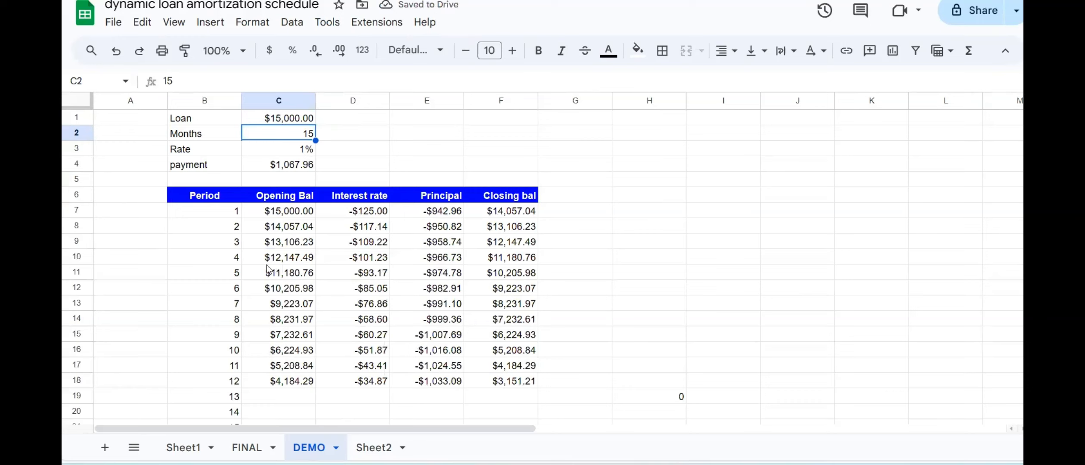
# Examine the schedule cells C19:F21 beside periods 13 to 15, and return to the loan inputs.
pyautogui.moveTo(287, 395); pyautogui.dragTo(286, 436)
pyautogui.click(285, 340)
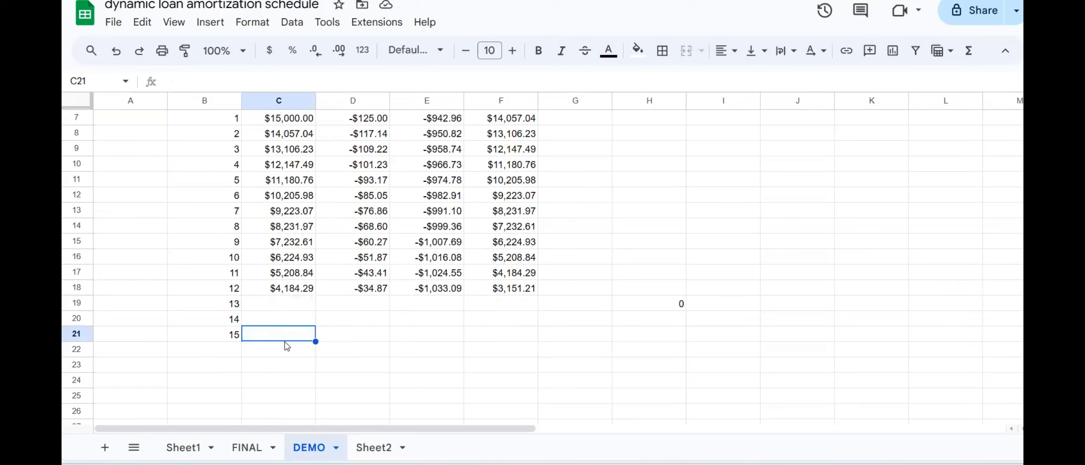
pyautogui.moveTo(283, 303); pyautogui.dragTo(474, 336)
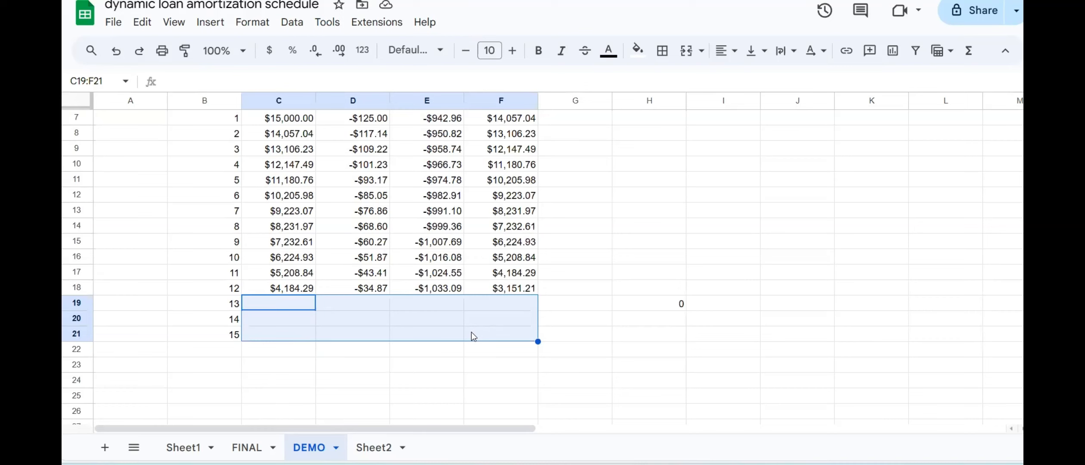
pyautogui.press('Up')
pyautogui.press('Up')
pyautogui.press('Up')
pyautogui.press('Up')
pyautogui.press('Up')
pyautogui.press('Up')
pyautogui.press('Up')
pyautogui.press('Up')
pyautogui.press('Up')
pyautogui.press('Up')
pyautogui.press('Up')
pyautogui.press('Up')
pyautogui.press('Up')
pyautogui.press('Up')
pyautogui.press('Up')
pyautogui.press('Up')
pyautogui.press('Up')
pyautogui.press('Up')
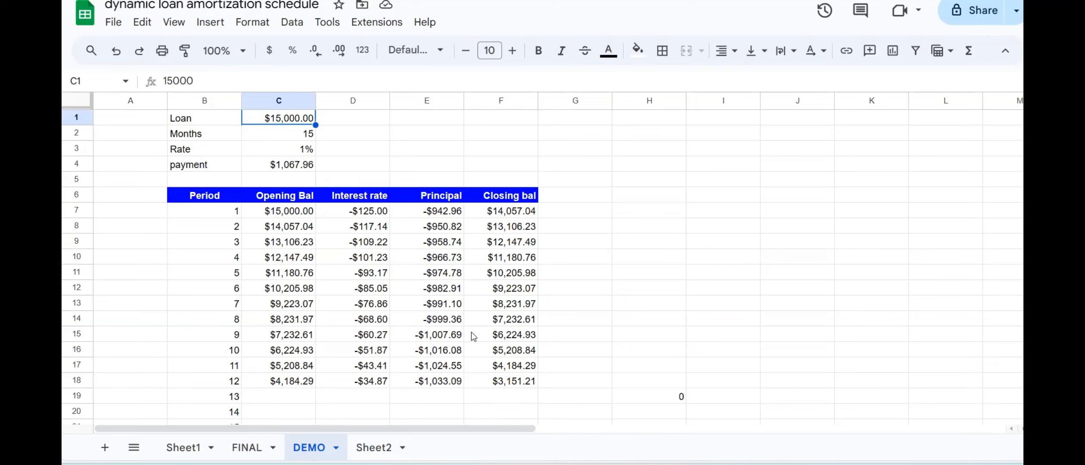
# Compare the range used by the opening balance formula in C7 with cell C18 and the number of months in C2.
pyautogui.click(288, 212)
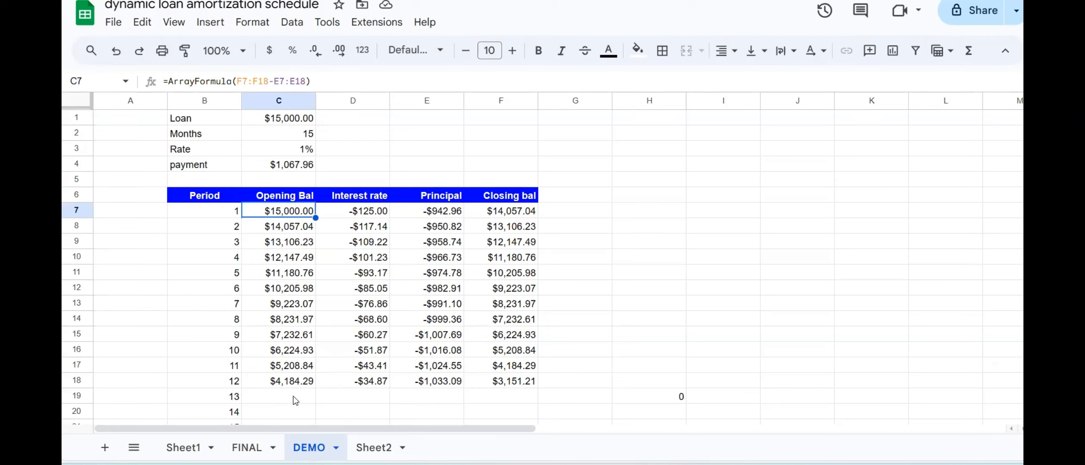
pyautogui.click(294, 386)
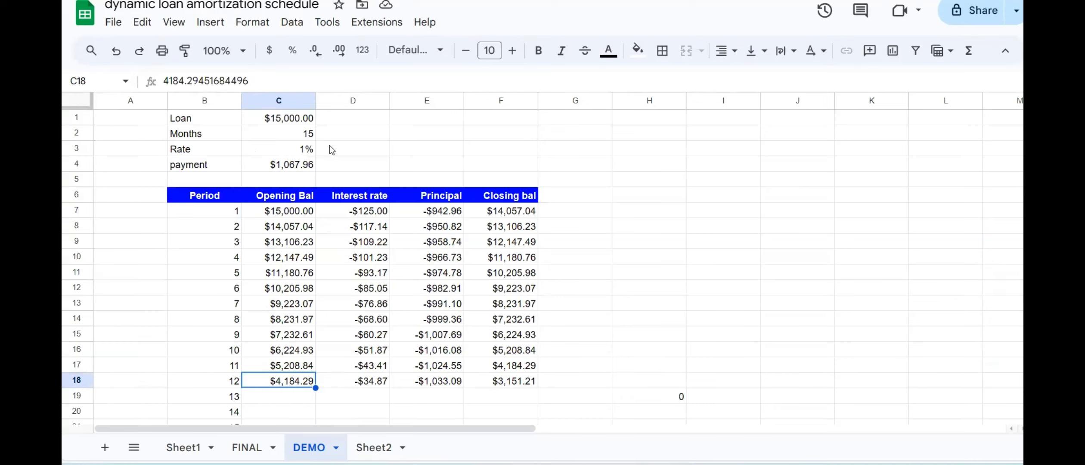
pyautogui.click(307, 135)
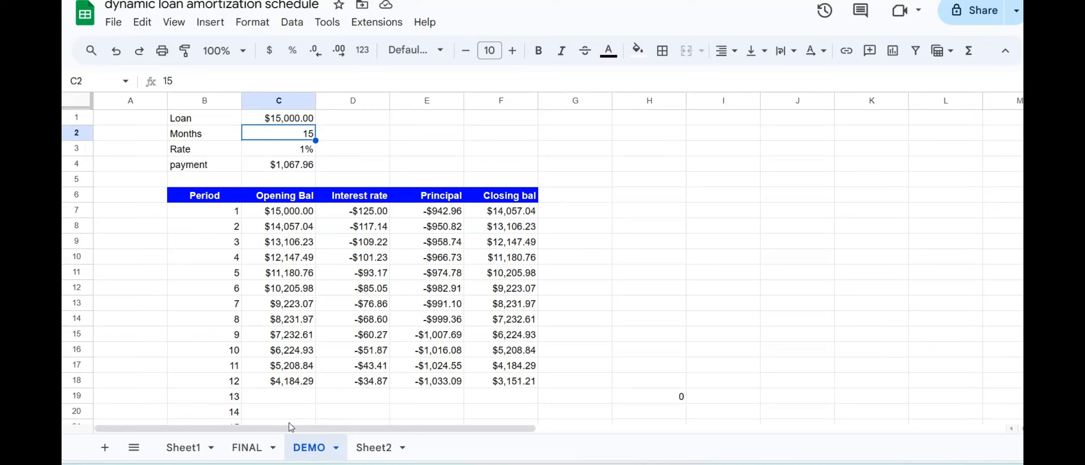
# Enter =ROW(B6) in E2 to get the row number of the Period header.
pyautogui.click(449, 138)
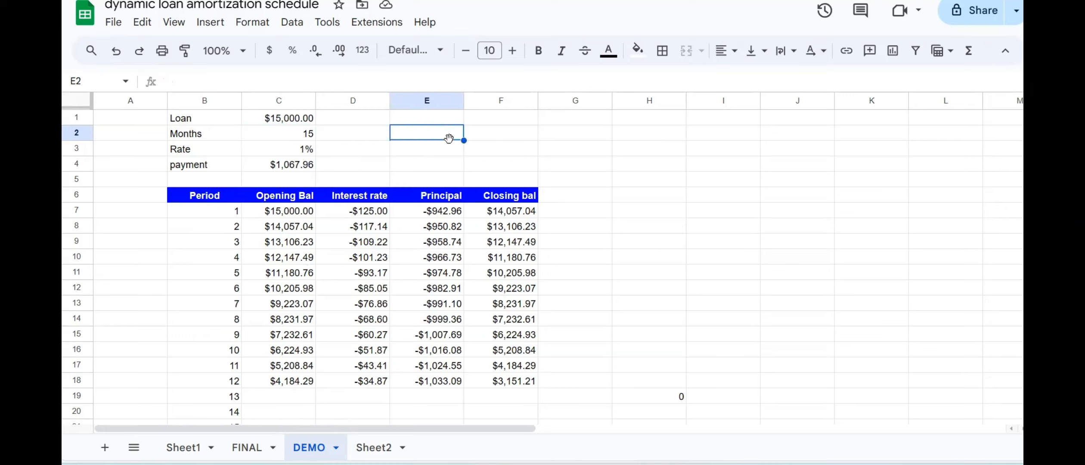
pyautogui.write('=')
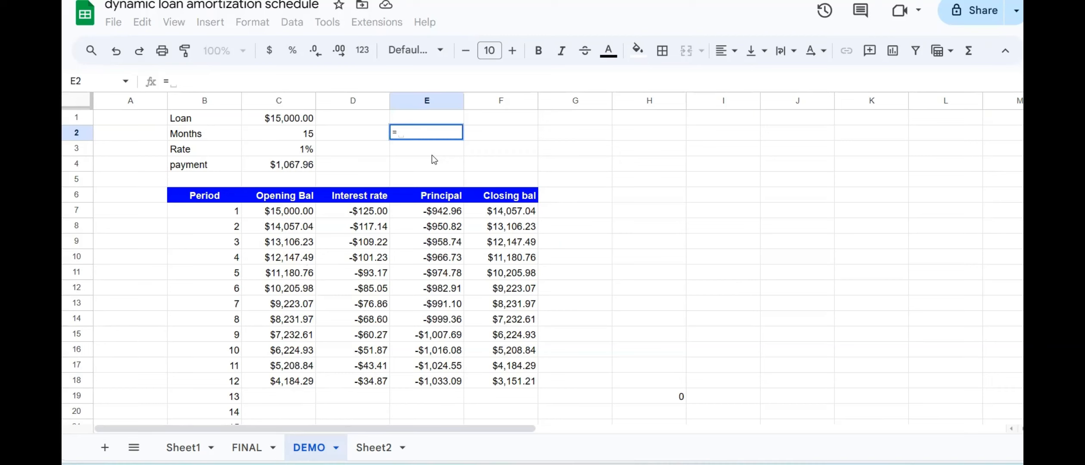
pyautogui.write('ROW')
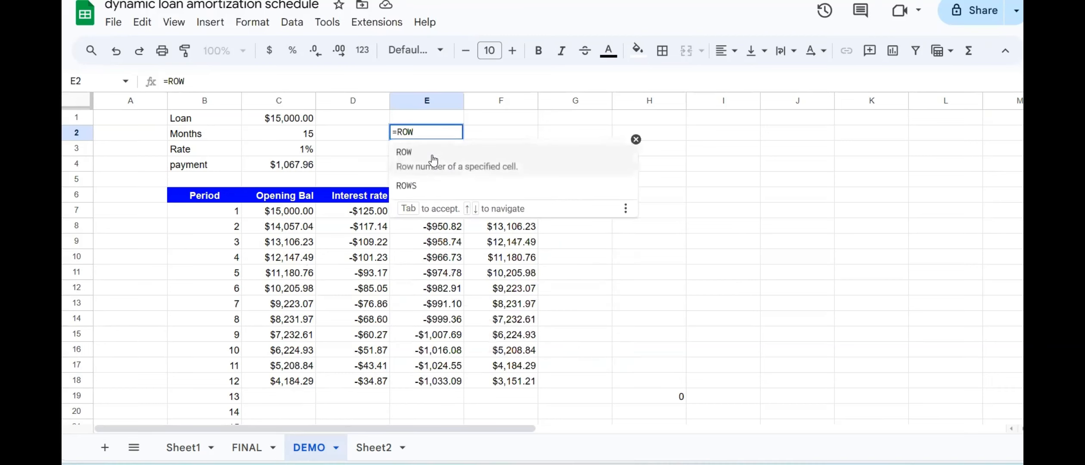
pyautogui.click(433, 160)
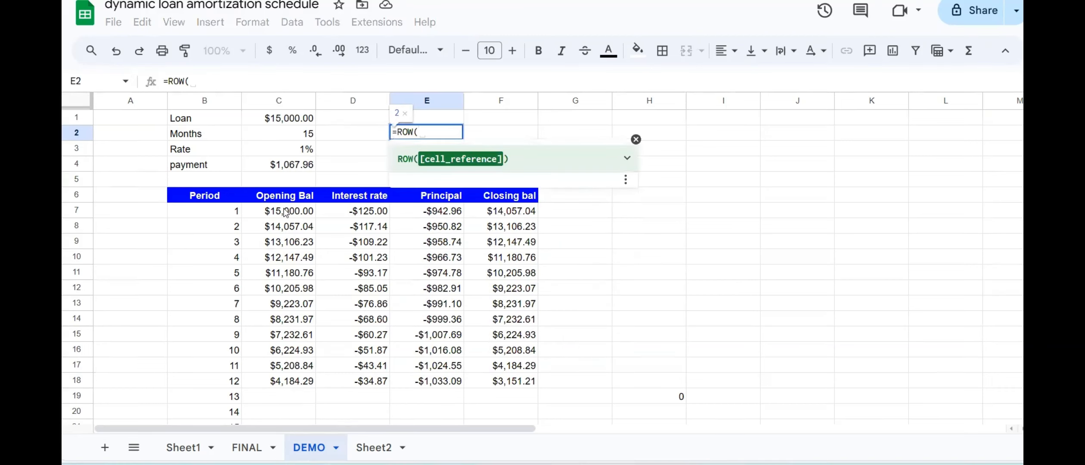
pyautogui.click(219, 200)
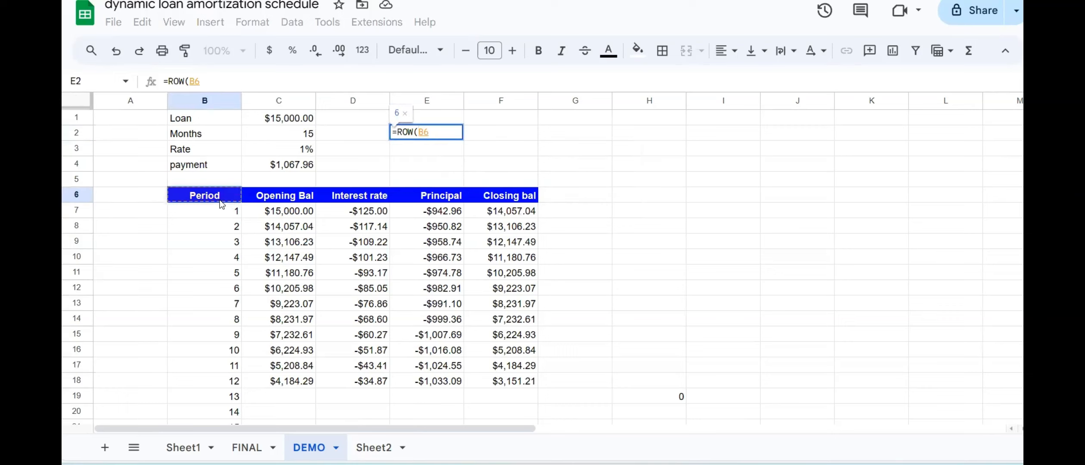
pyautogui.write(')')
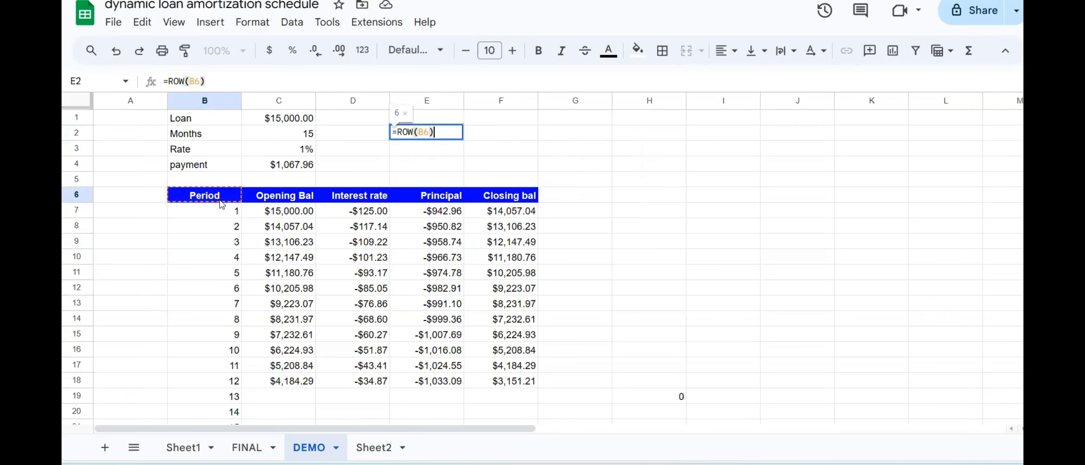
pyautogui.press('Return')
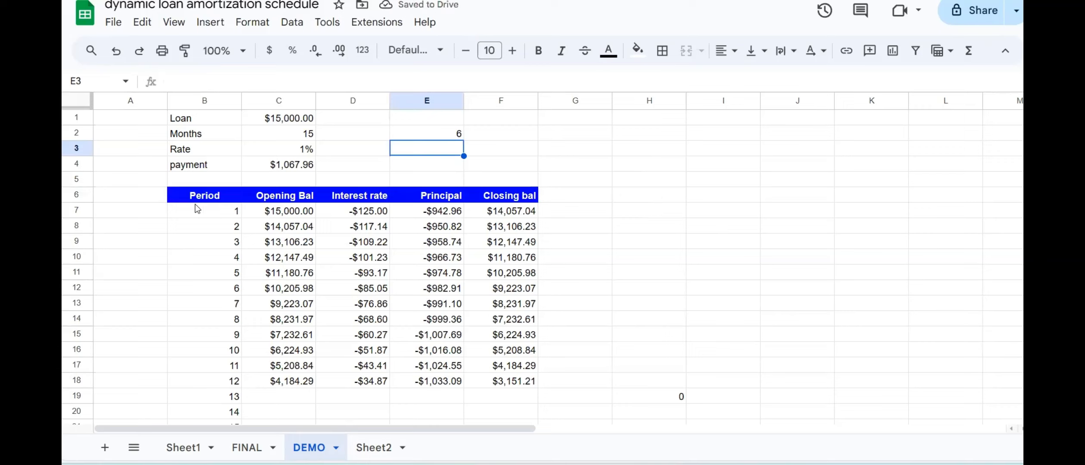
# Check the result in E2 against the header row and the number of months in C2.
pyautogui.click(232, 180)
pyautogui.click(82, 196)
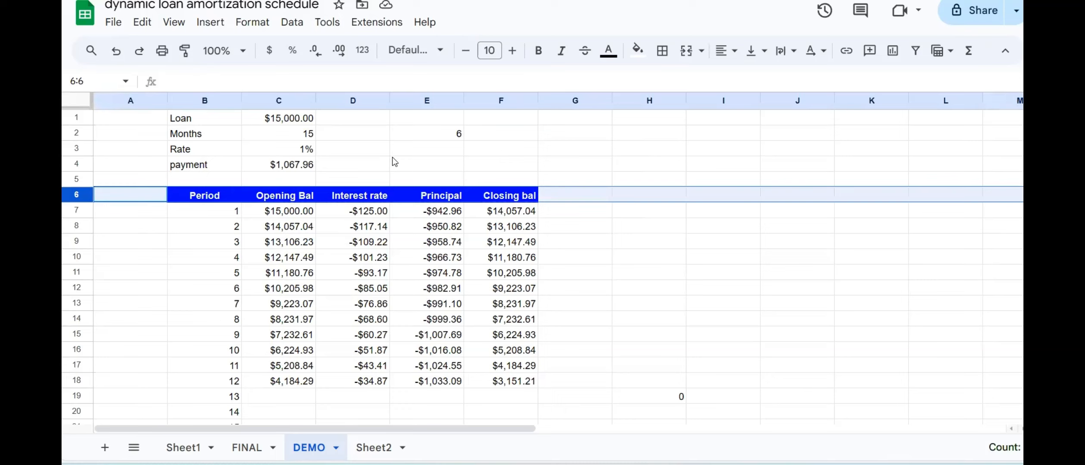
pyautogui.click(461, 135)
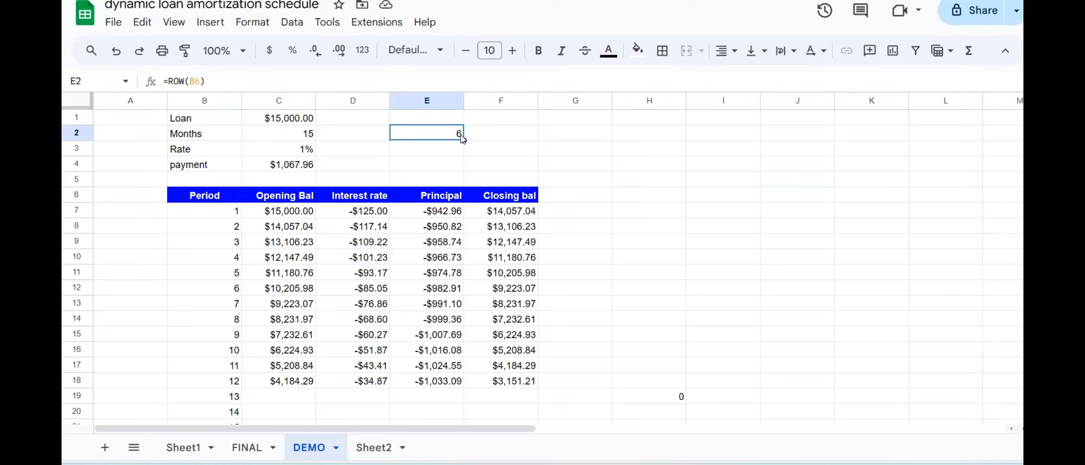
pyautogui.click(302, 135)
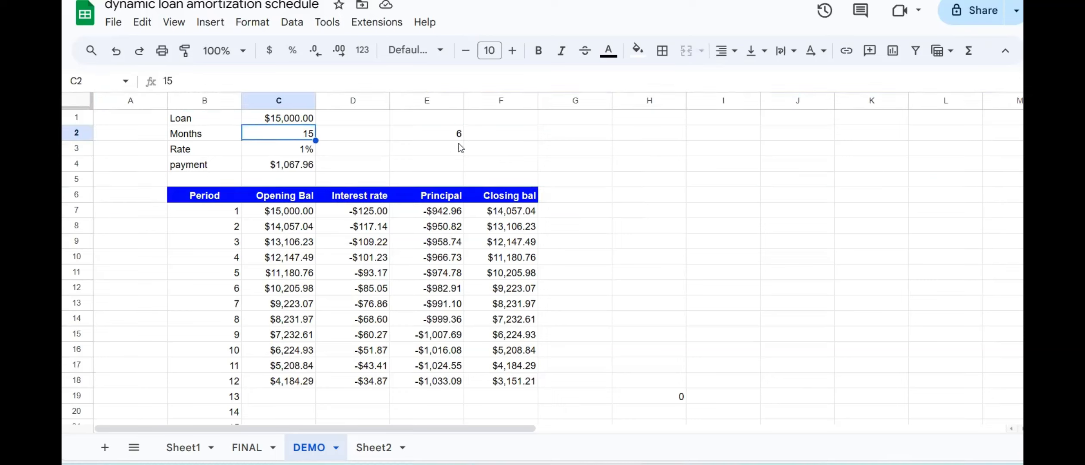
pyautogui.click(456, 136)
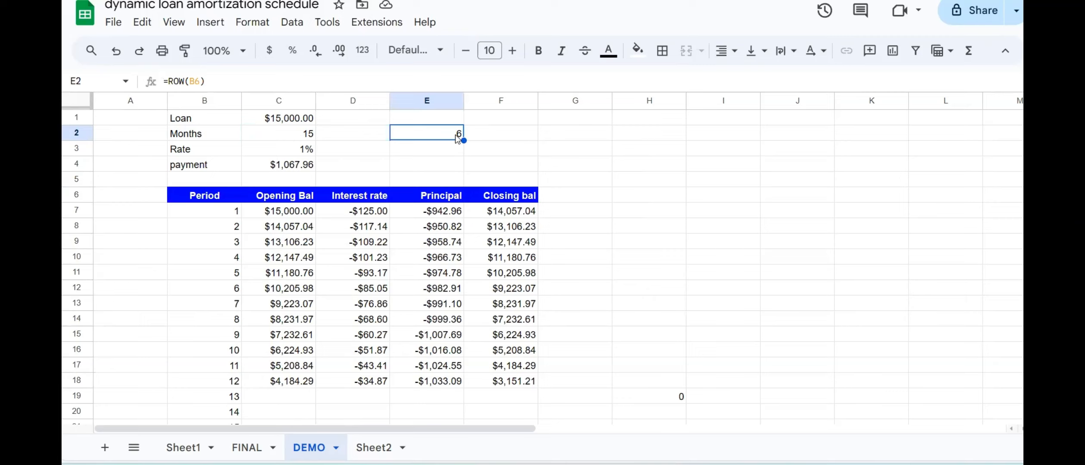
# Check which sheet row holds the last period, 15, and return to the loan inputs.
pyautogui.click(254, 399)
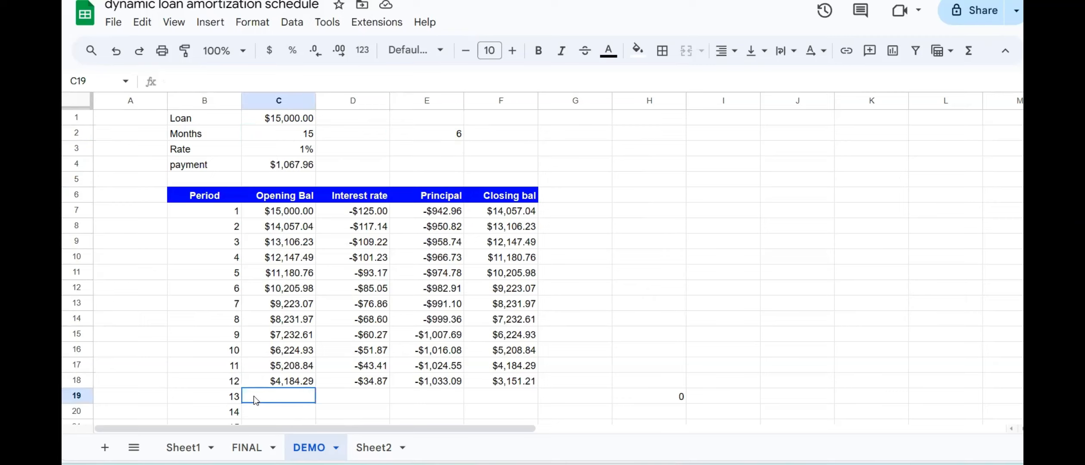
pyautogui.press('Down')
pyautogui.press('Down')
pyautogui.press('Down')
pyautogui.press('Down')
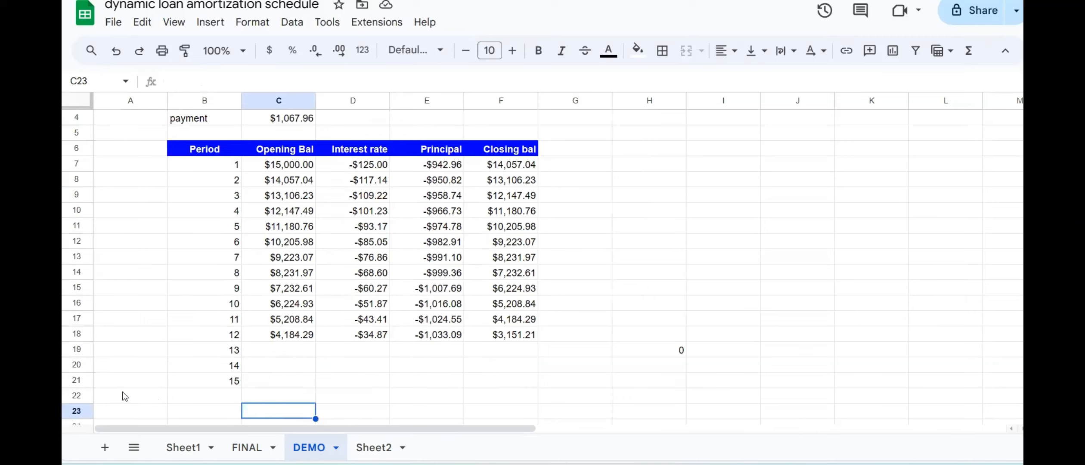
pyautogui.click(233, 382)
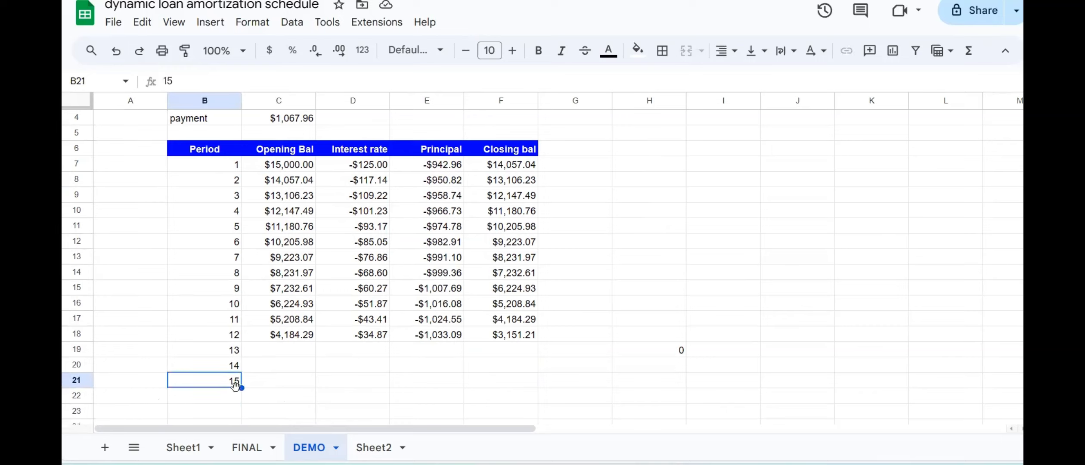
pyautogui.click(113, 384)
pyautogui.moveTo(212, 391); pyautogui.dragTo(270, 379)
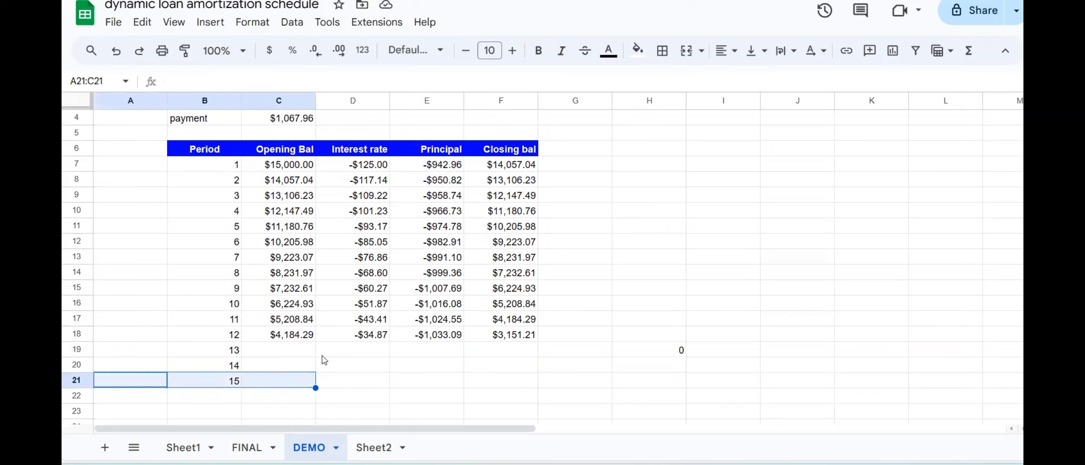
pyautogui.click(339, 364)
pyautogui.press('Up')
pyautogui.press('Up')
pyautogui.press('Up')
pyautogui.press('Up')
pyautogui.press('Up')
pyautogui.press('Up')
pyautogui.press('Up')
pyautogui.press('Up')
pyautogui.press('Up')
pyautogui.press('Up')
pyautogui.press('Up')
pyautogui.press('Up')
pyautogui.press('Up')
pyautogui.press('Up')
pyautogui.press('Up')
pyautogui.press('Up')
pyautogui.press('Up')
pyautogui.press('Up')
pyautogui.press('Up')
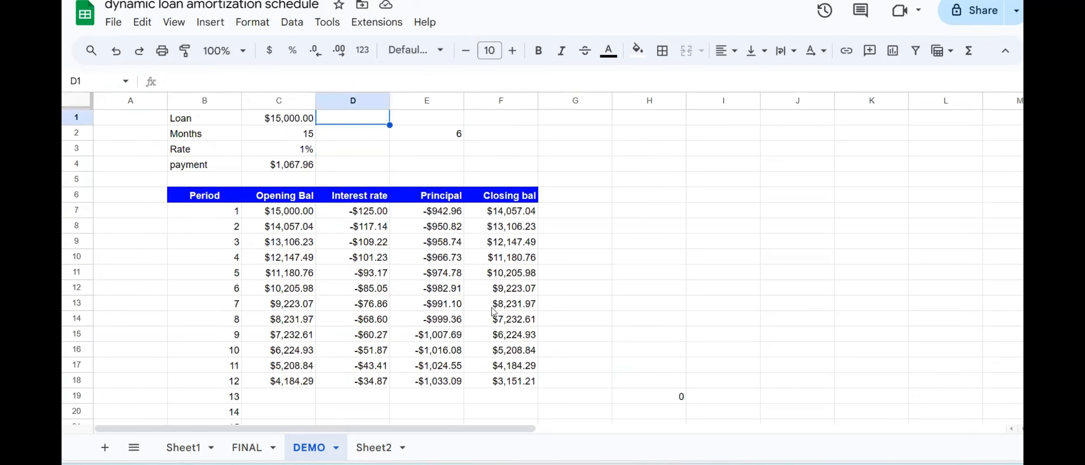
# Extend the formula in E2 to =ROW(B6)+C2 to calculate the schedule's last row number.
pyautogui.click(430, 136)
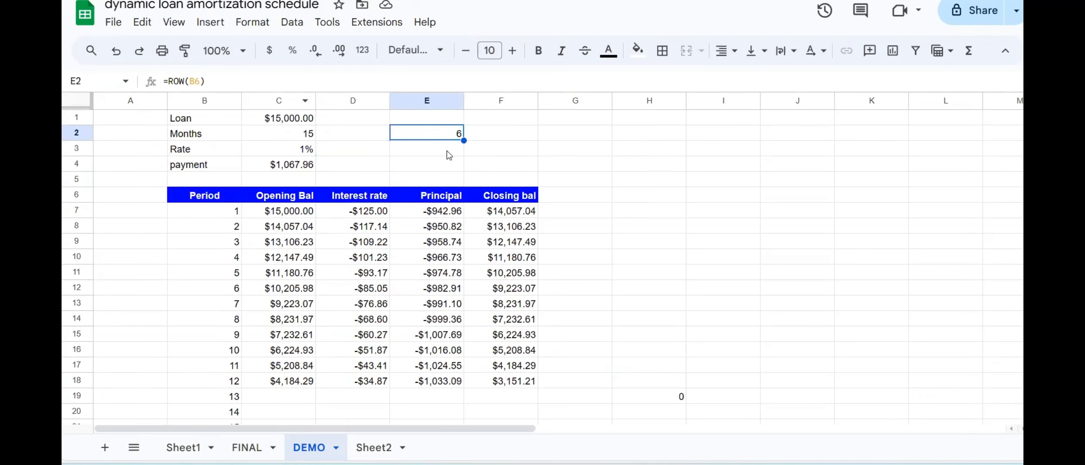
pyautogui.click(255, 74)
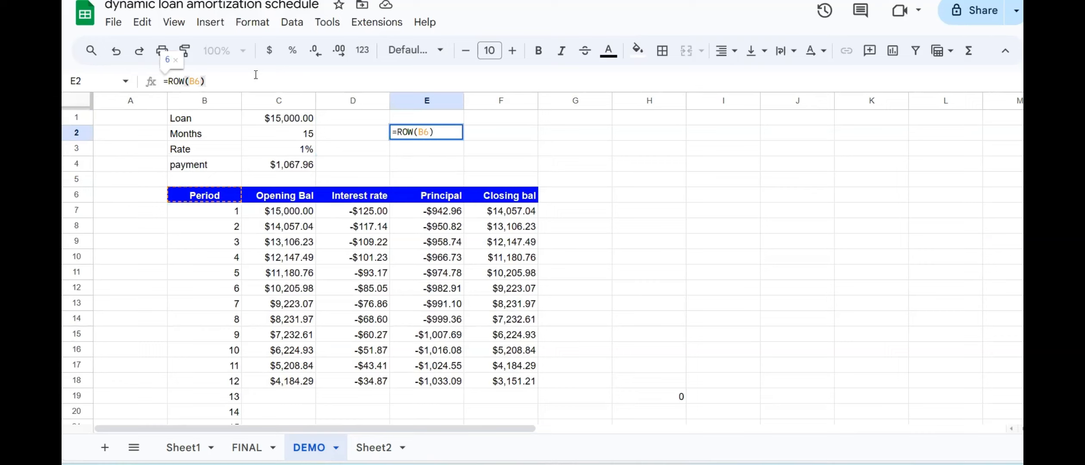
pyautogui.write('+')
pyautogui.click(300, 136)
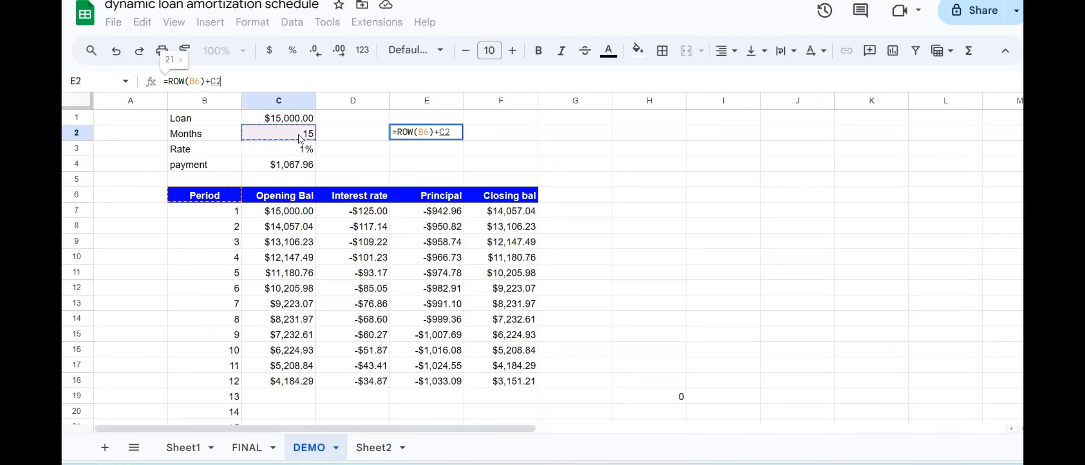
pyautogui.press('Return')
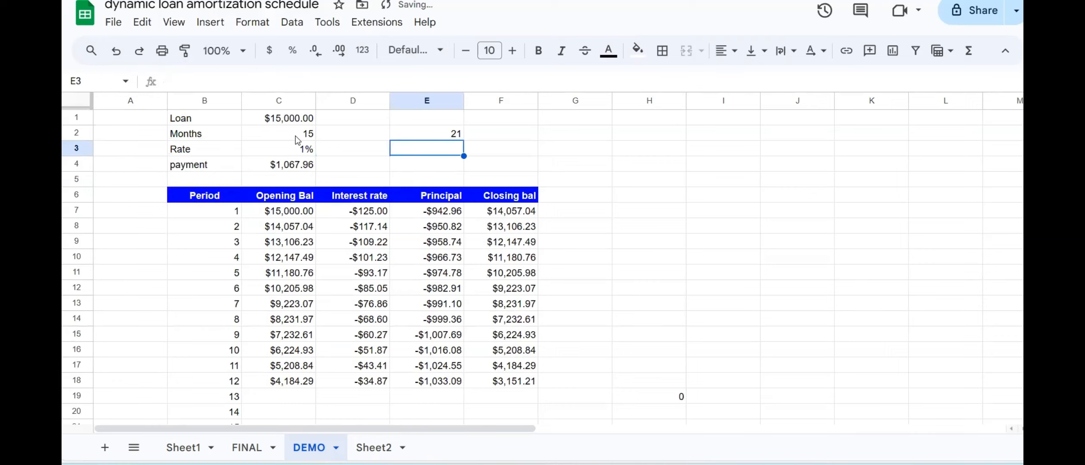
# Set the number of months in C2 to 12 and compare the row number in E2 with the row of period 12.
pyautogui.click(445, 135)
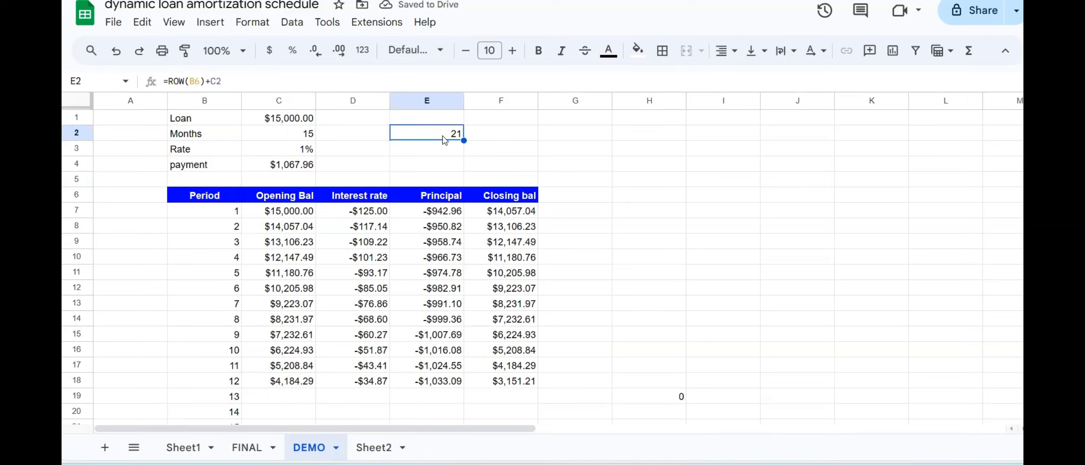
pyautogui.click(309, 132)
pyautogui.write('12')
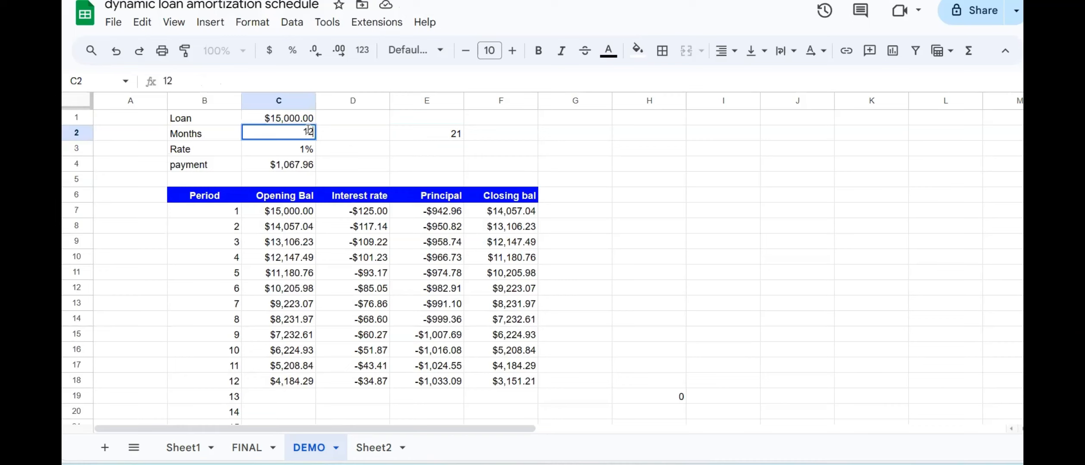
pyautogui.press('Return')
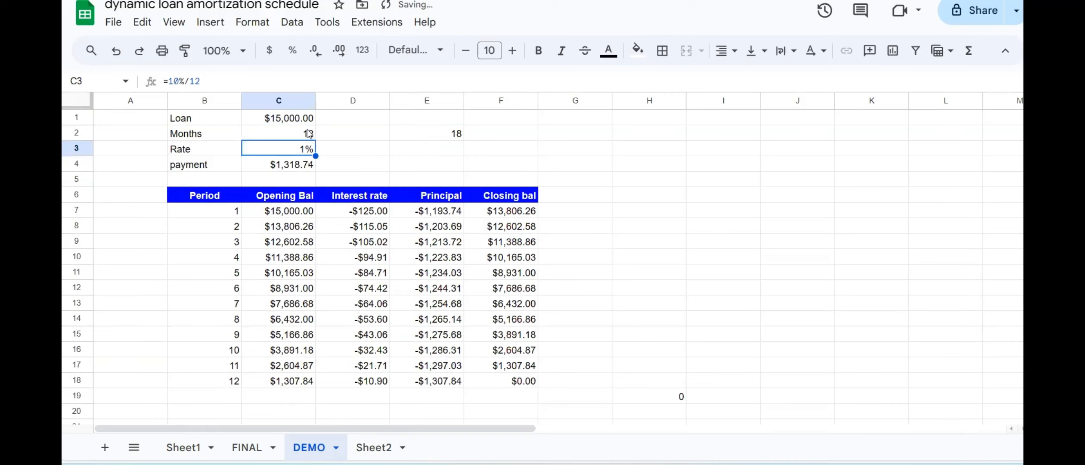
pyautogui.click(459, 131)
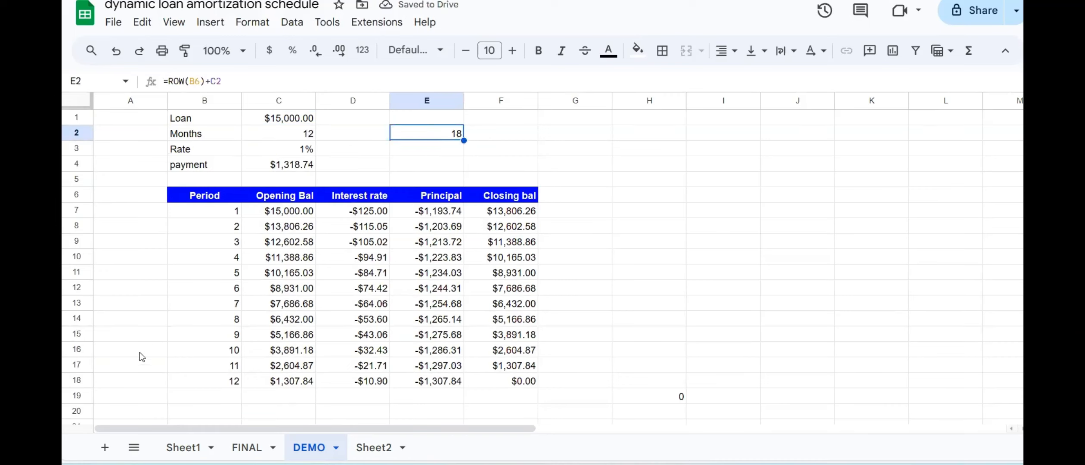
pyautogui.click(88, 380)
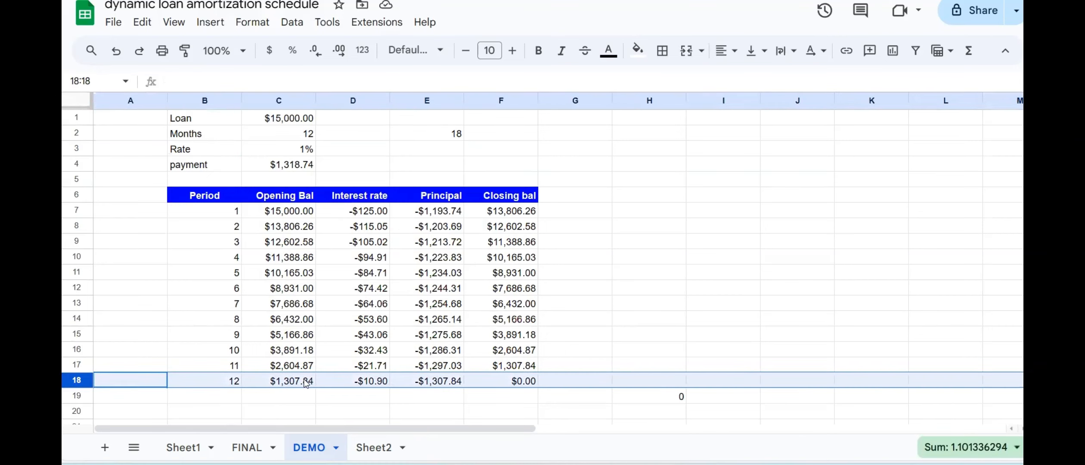
# Set the number of months in C2 to 6 and compare the row number in E2 with the last period's row.
pyautogui.click(308, 134)
pyautogui.write('6')
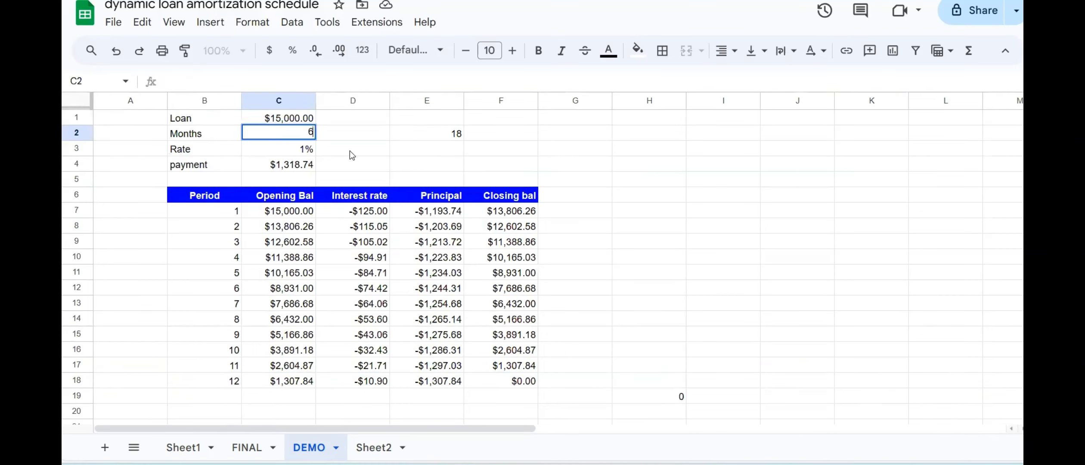
pyautogui.press('Return')
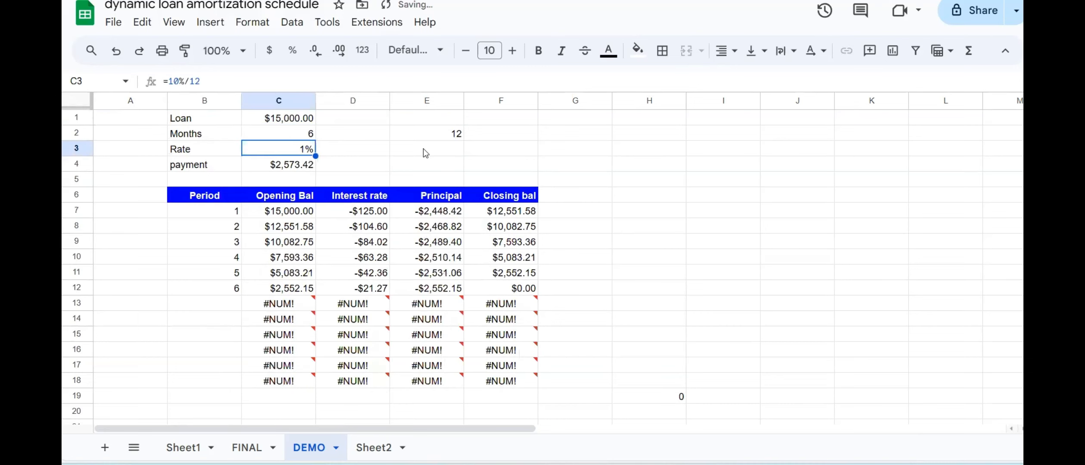
pyautogui.click(458, 138)
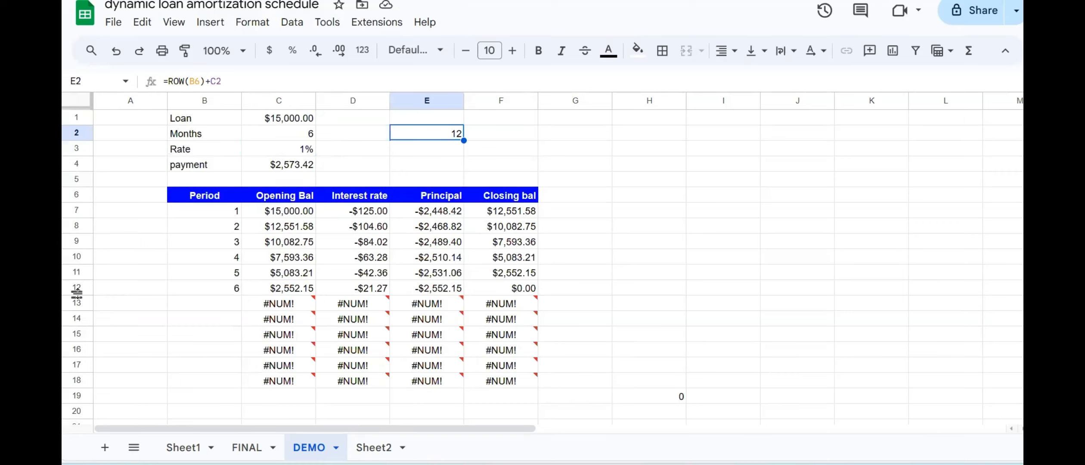
# Examine the cells C13:F18 below the last period, the array formula in C7 and the row formula in E2.
pyautogui.moveTo(262, 307); pyautogui.dragTo(523, 383)
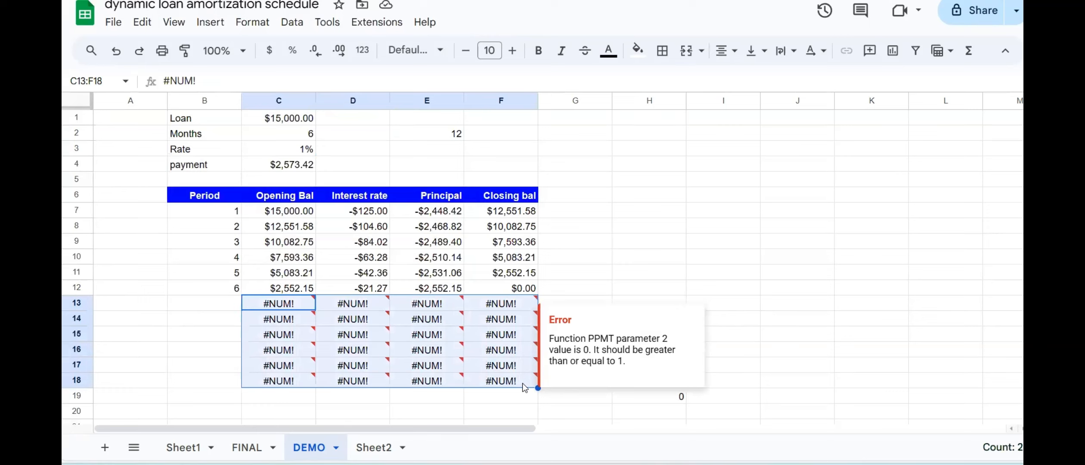
pyautogui.click(306, 210)
pyautogui.click(362, 215)
pyautogui.click(455, 228)
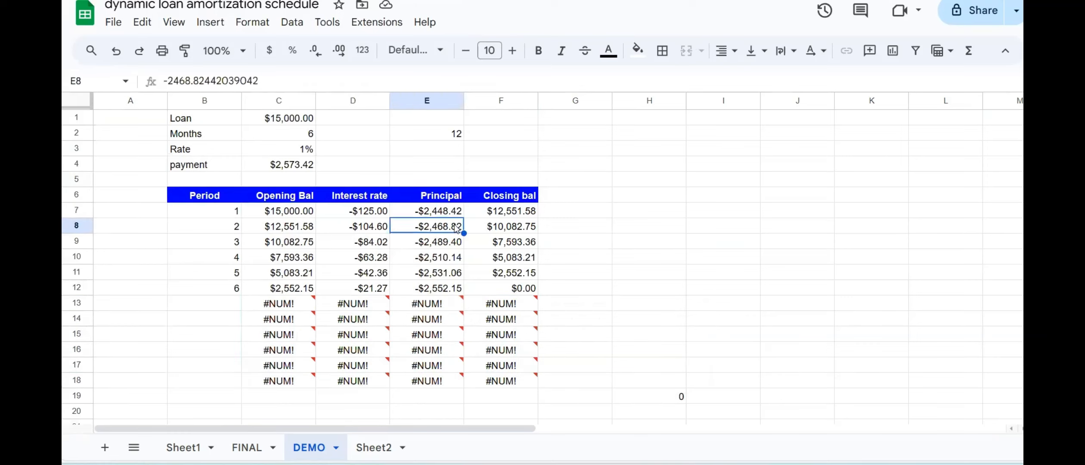
pyautogui.click(307, 215)
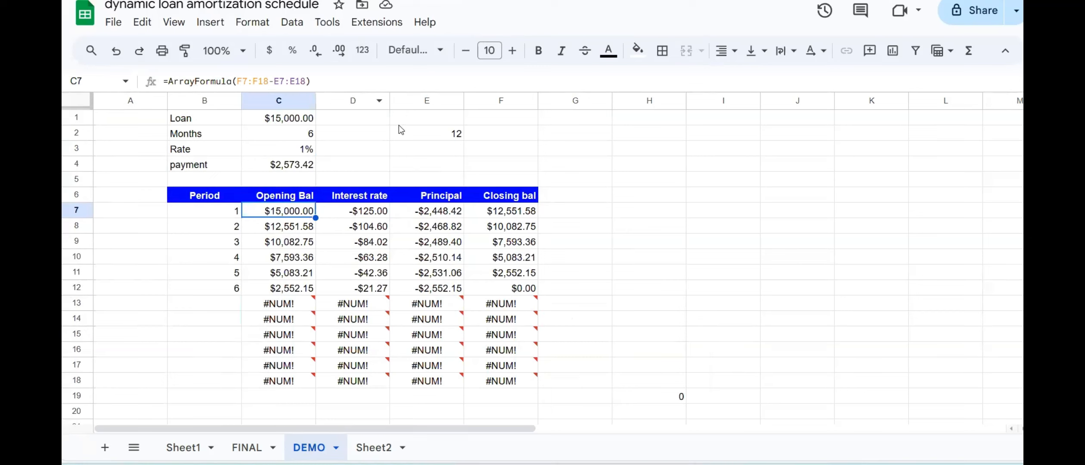
pyautogui.click(457, 139)
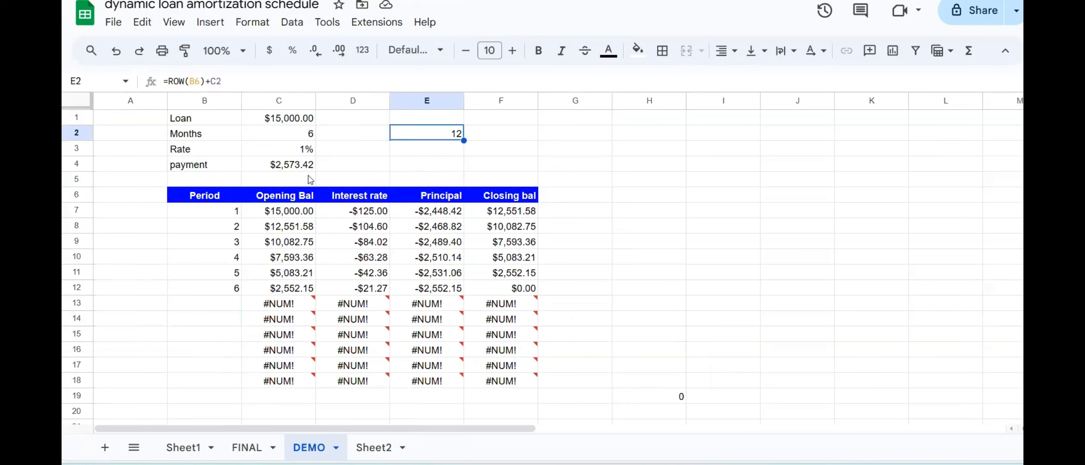
# Set the number of months in C2 to 15 and check the fixed ranges in the opening balance formula in C7.
pyautogui.click(284, 135)
pyautogui.write('15')
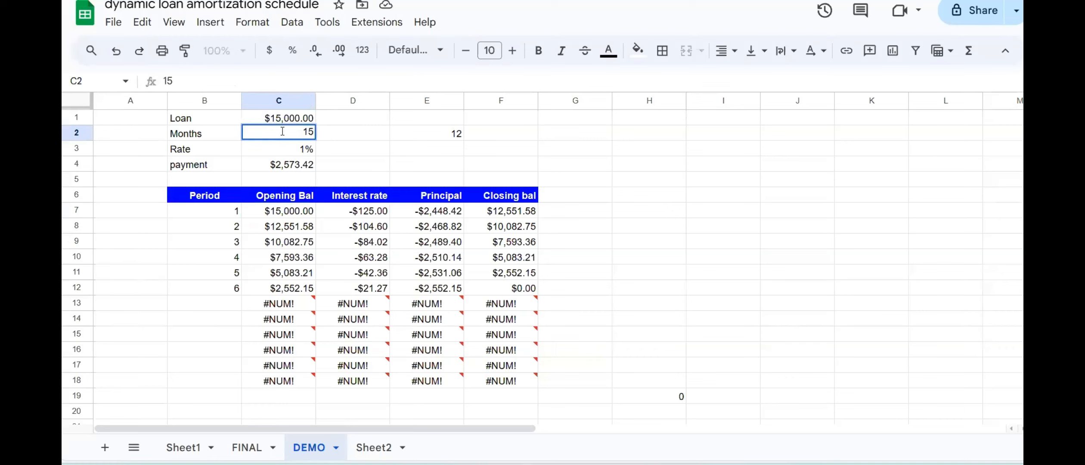
pyautogui.press('Return')
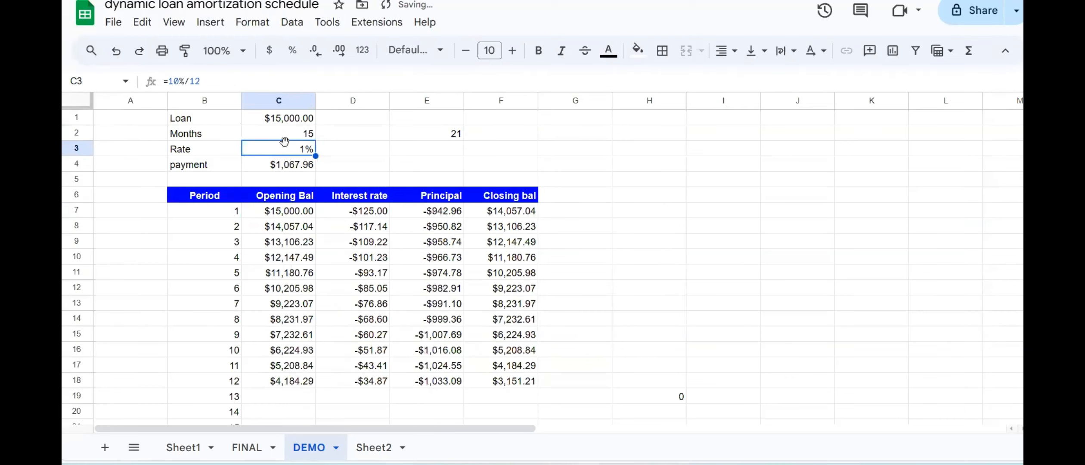
pyautogui.click(300, 214)
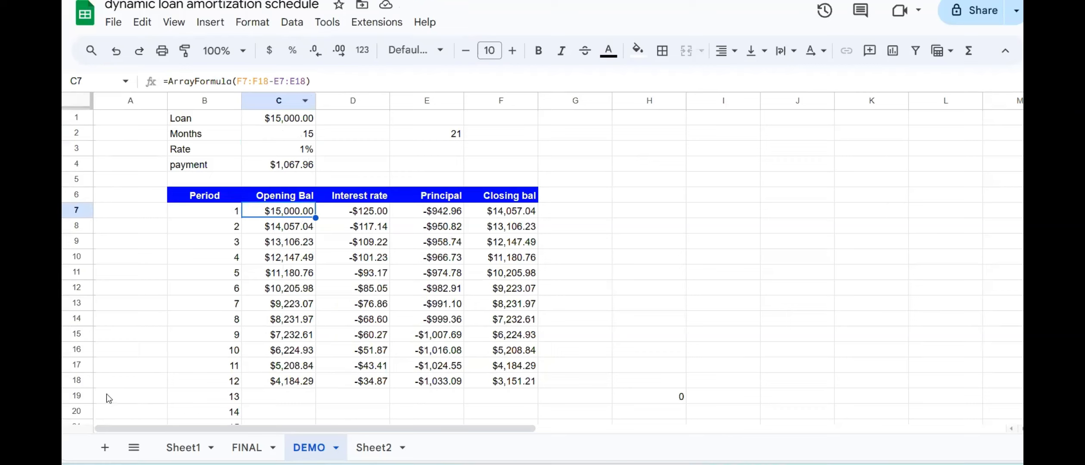
# Check the opening balance cells for periods 13 to 15 and compare the last period's row with the row number in E2.
pyautogui.click(288, 393)
pyautogui.press('Down')
pyautogui.press('Down')
pyautogui.press('Down')
pyautogui.press('Down')
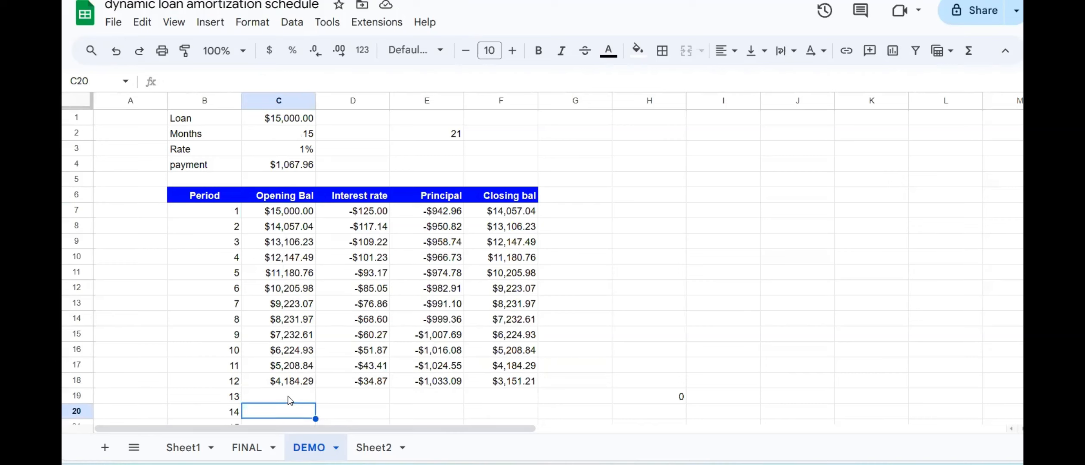
pyautogui.press('Up')
pyautogui.press('Up')
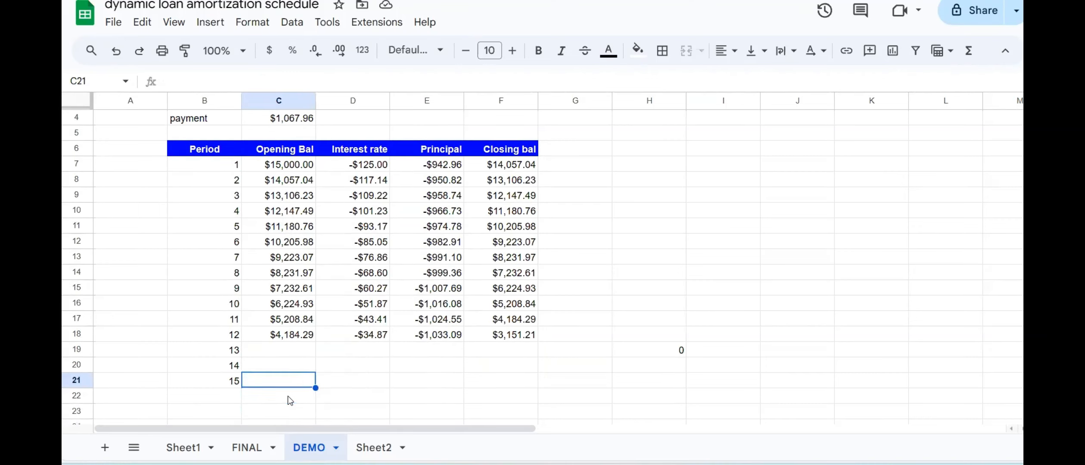
pyautogui.press('Up')
pyautogui.press('Up')
pyautogui.press('Up')
pyautogui.press('Up')
pyautogui.press('Up')
pyautogui.press('Up')
pyautogui.press('Up')
pyautogui.press('Up')
pyautogui.press('Up')
pyautogui.press('Up')
pyautogui.press('Up')
pyautogui.press('Up')
pyautogui.press('Up')
pyautogui.press('Up')
pyautogui.press('Up')
pyautogui.press('Up')
pyautogui.press('Up')
pyautogui.press('Up')
pyautogui.press('Up')
pyautogui.press('Up')
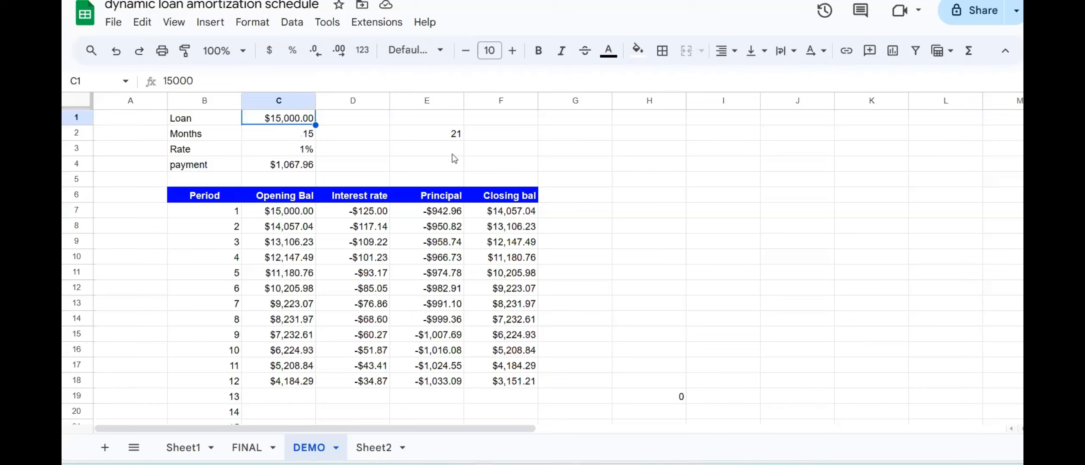
pyautogui.click(453, 135)
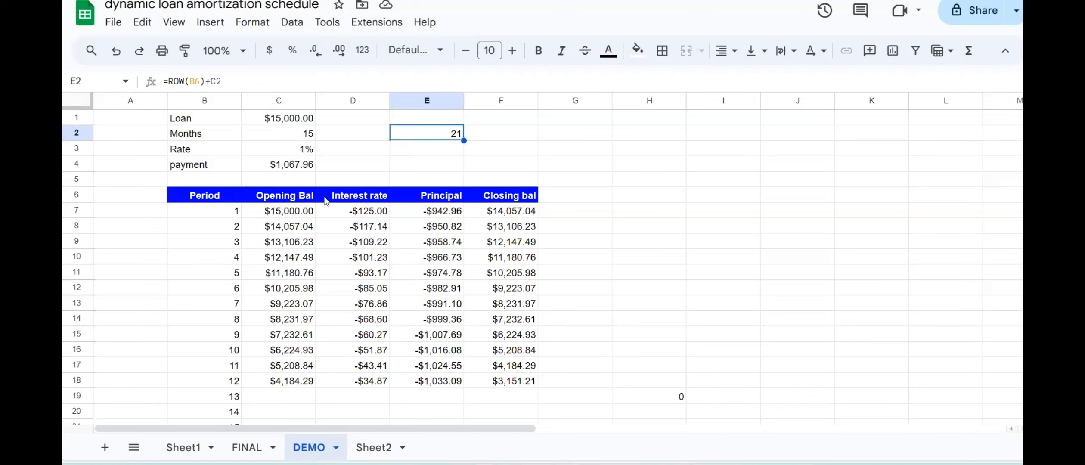
# In the opening balance array formula in C7, insert INDIRECT( before the end reference F18.
pyautogui.click(296, 212)
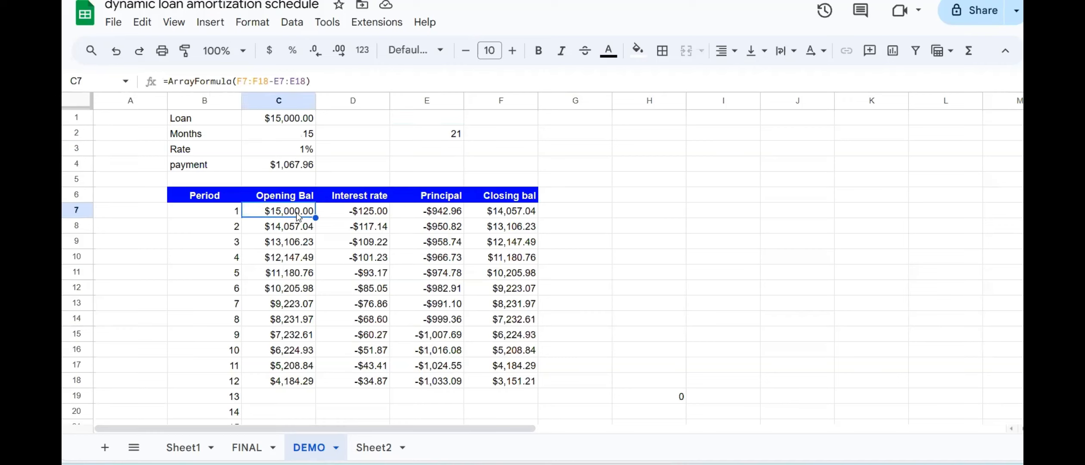
pyautogui.click(263, 82)
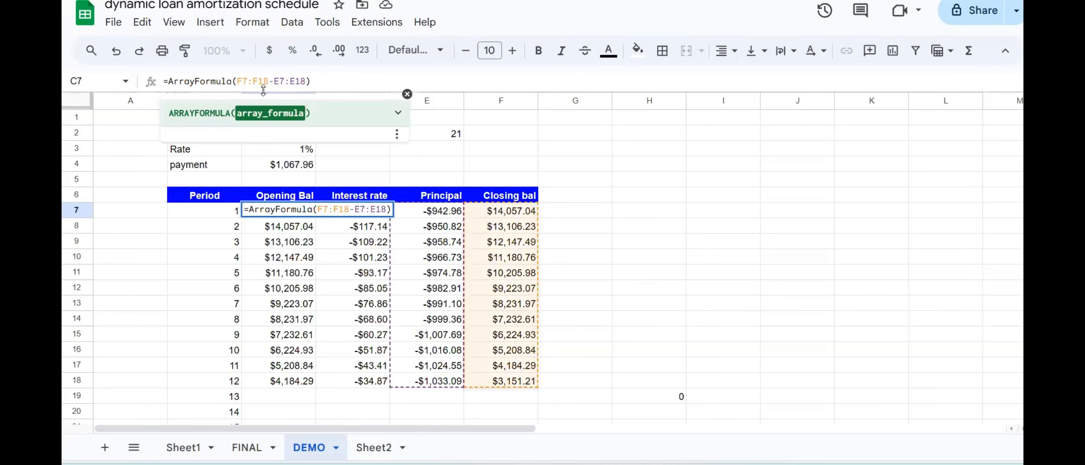
pyautogui.write('in')
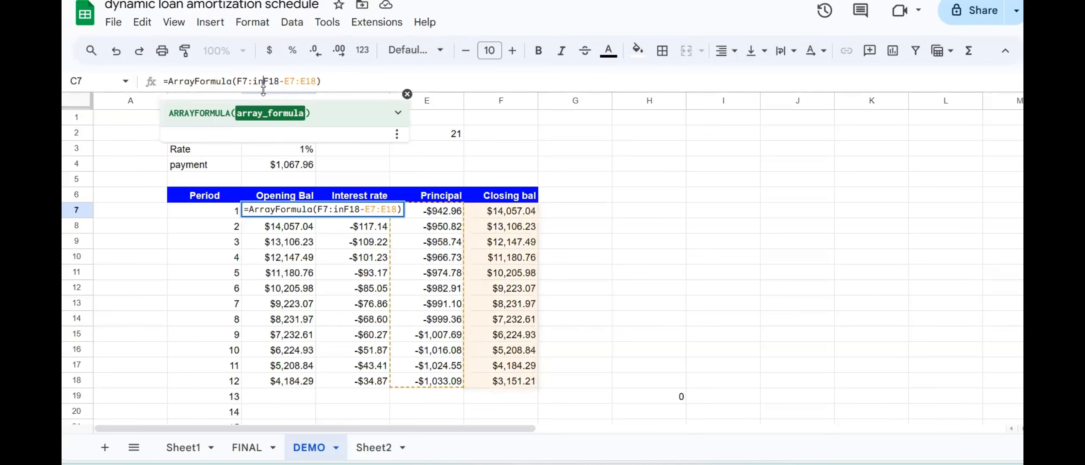
pyautogui.press('BackSpace')
pyautogui.press('BackSpace')
pyautogui.write('INDE')
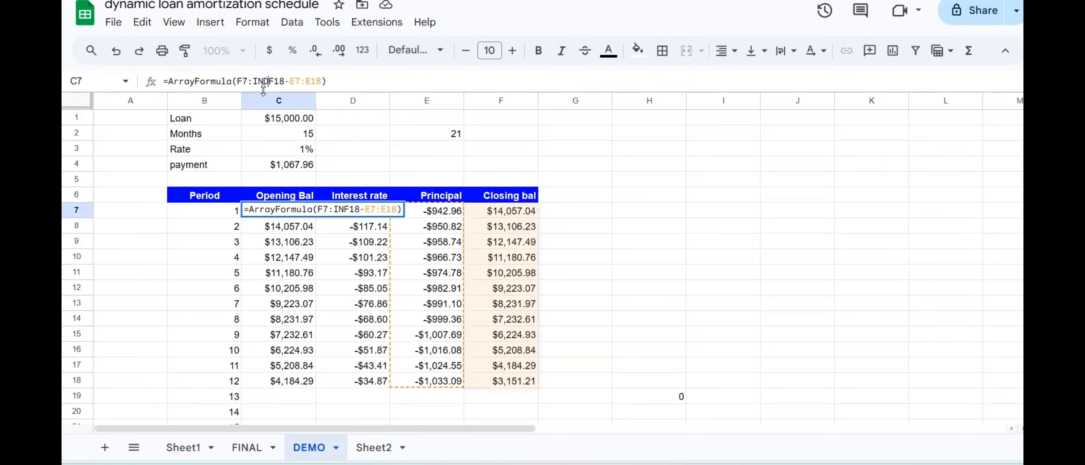
pyautogui.write('IRECT')
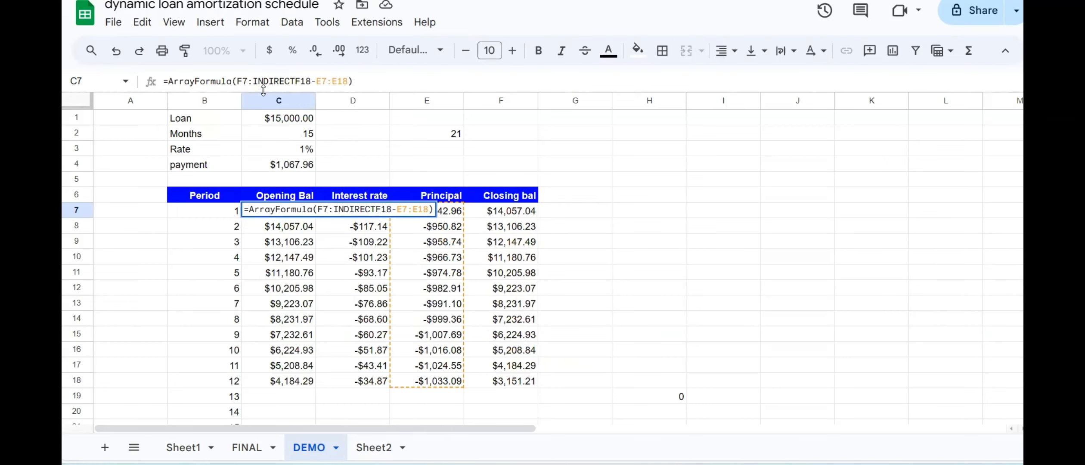
pyautogui.write('(')
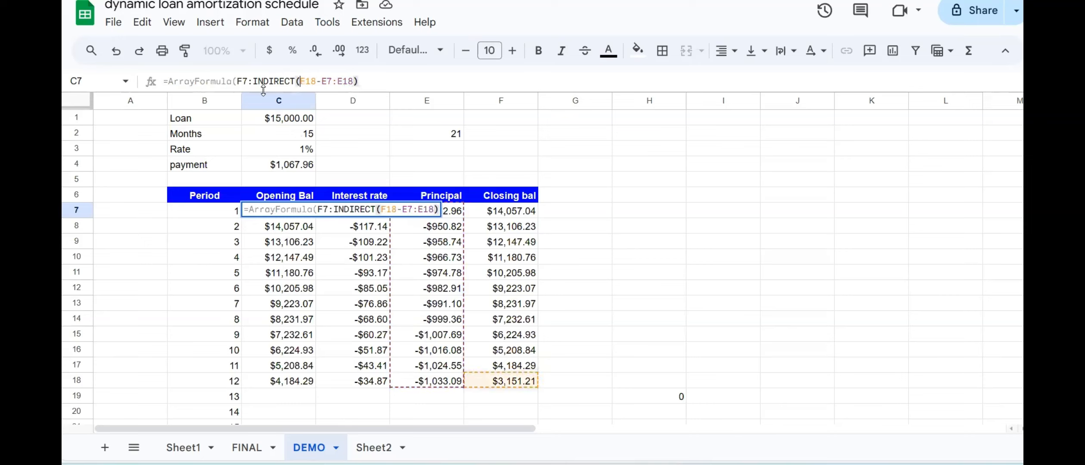
# Replace F18 inside INDIRECT with "F"&E2 and close the function, making the first range F7:INDIRECT("F"&E2).
pyautogui.click(303, 82)
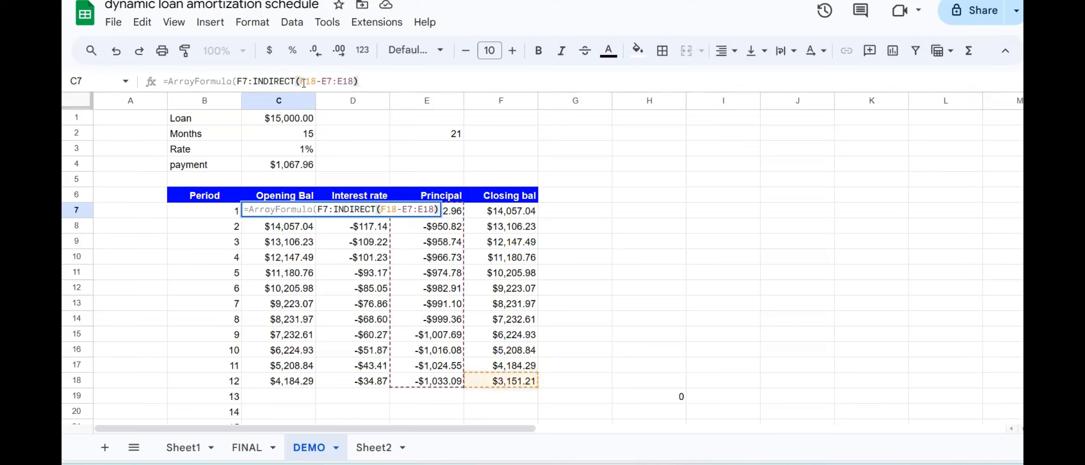
pyautogui.write('"')
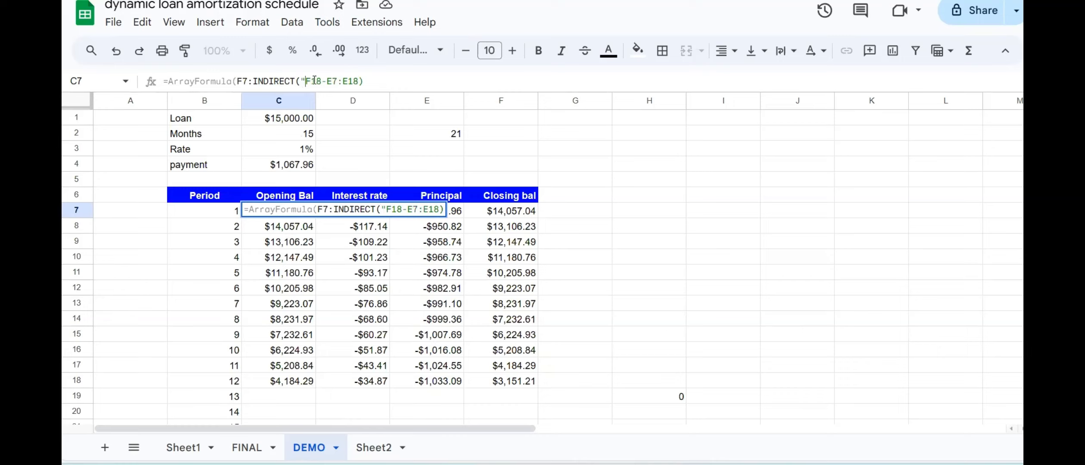
pyautogui.click(311, 80)
pyautogui.write('"')
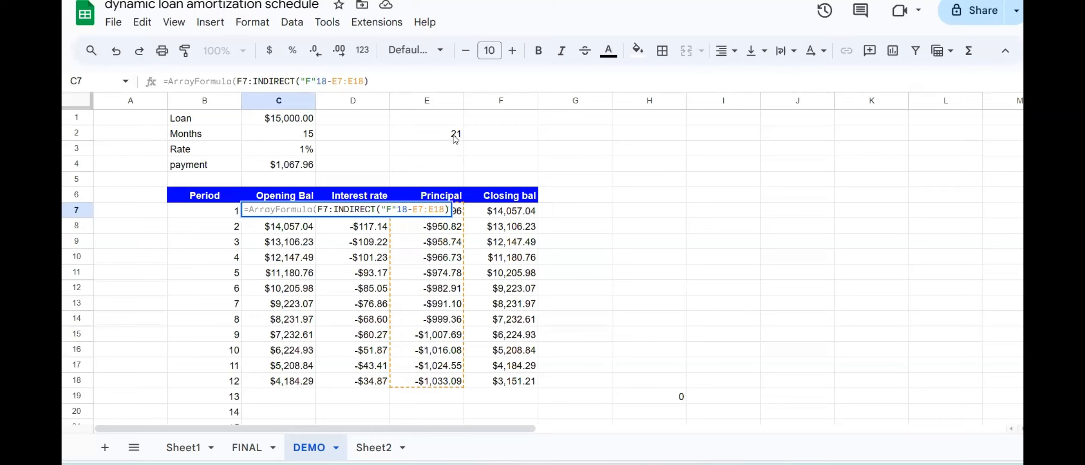
pyautogui.press('Delete')
pyautogui.press('Delete')
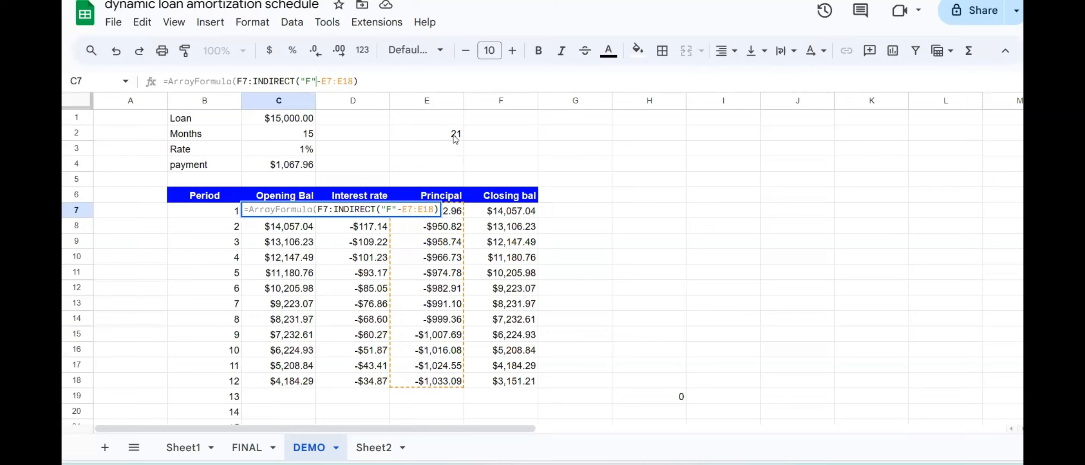
pyautogui.write('&')
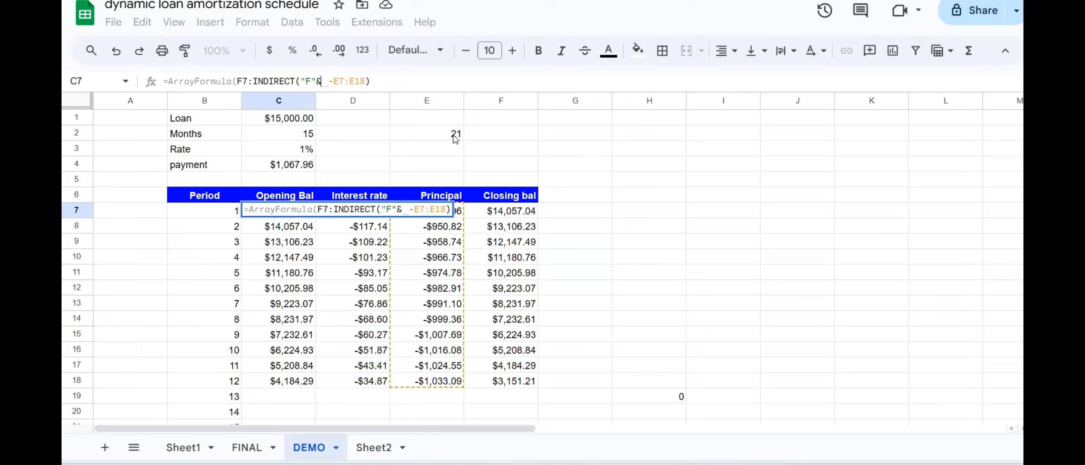
pyautogui.click(456, 138)
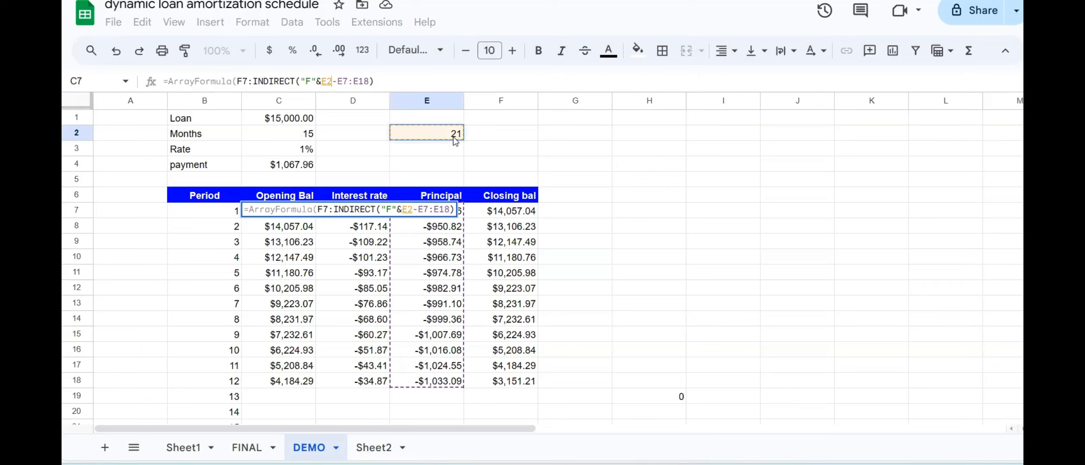
pyautogui.write(')')
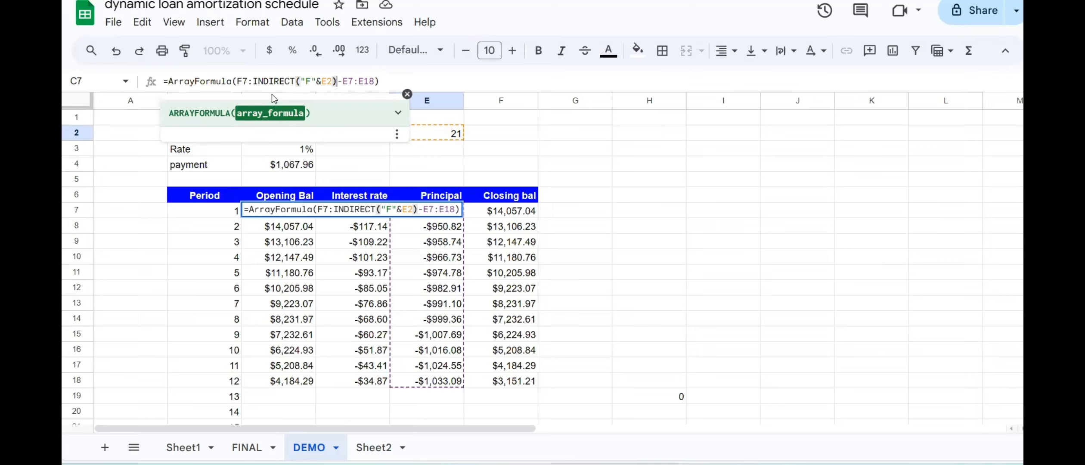
# Replace E18 with INDIRECT("E"&E2) in the opening balance array formula in C7, making the second range E7:INDIRECT("E"&E2).
pyautogui.click(359, 83)
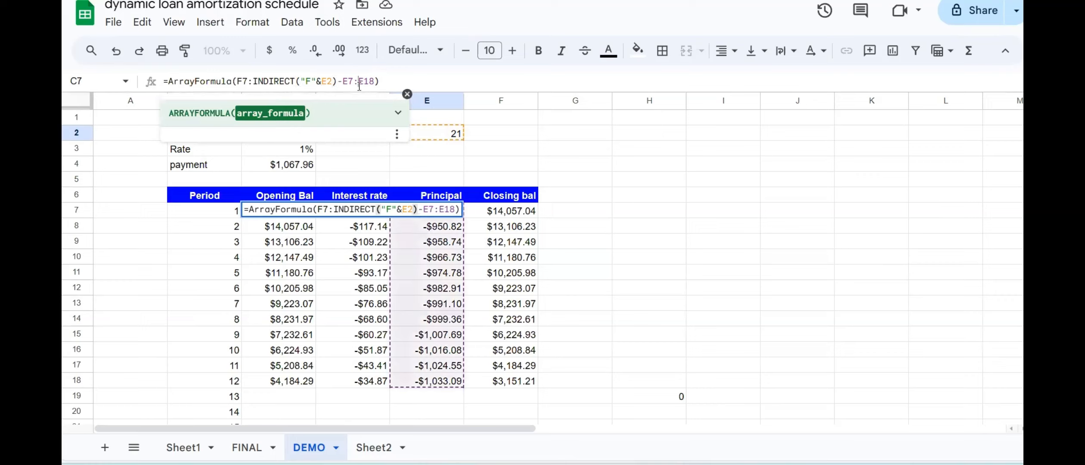
pyautogui.write('INDIRE')
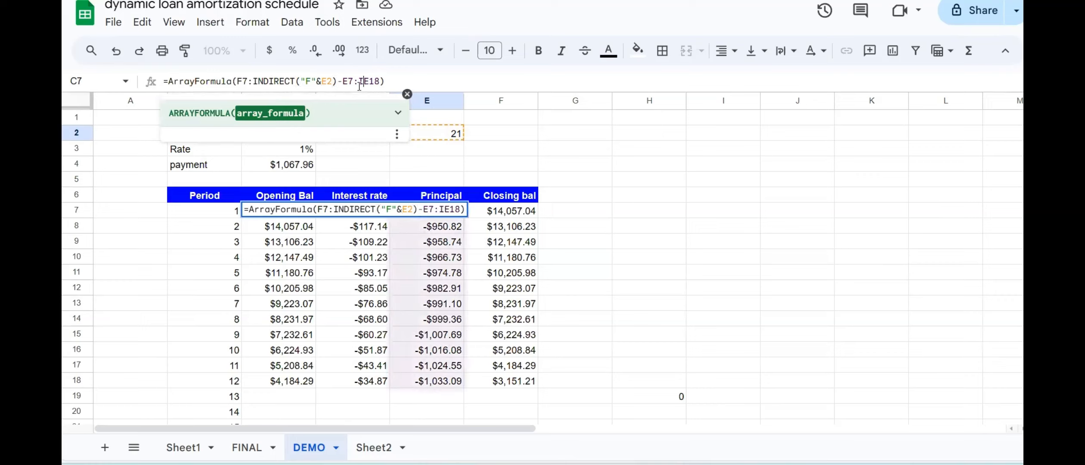
pyautogui.write('C')
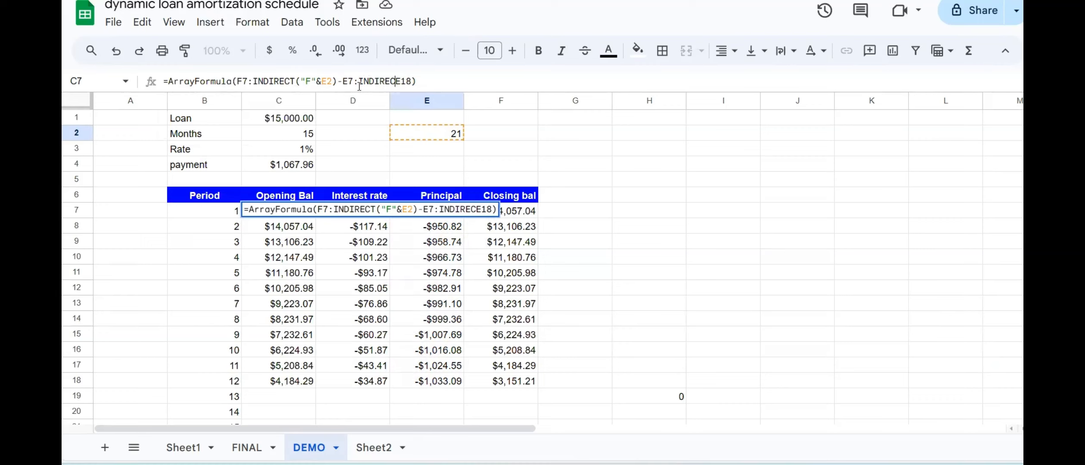
pyautogui.write('T(')
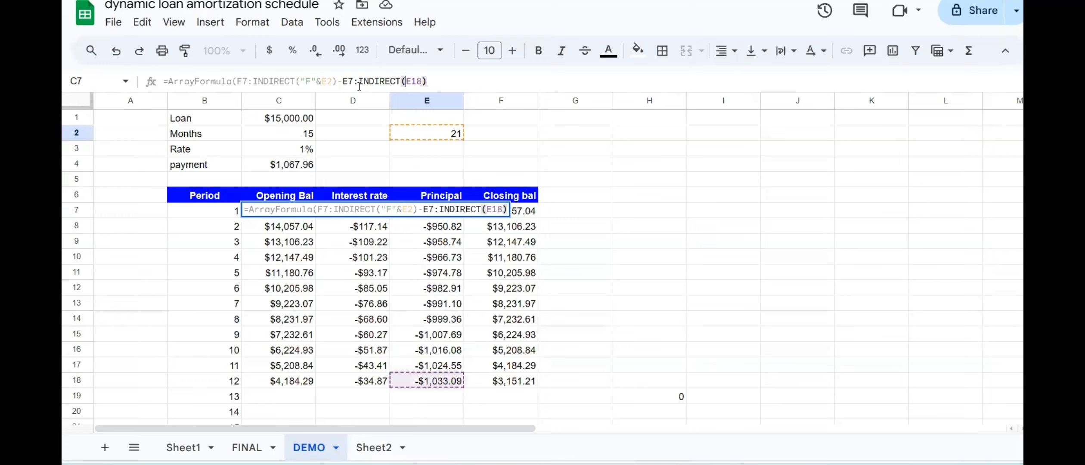
pyautogui.write('"F')
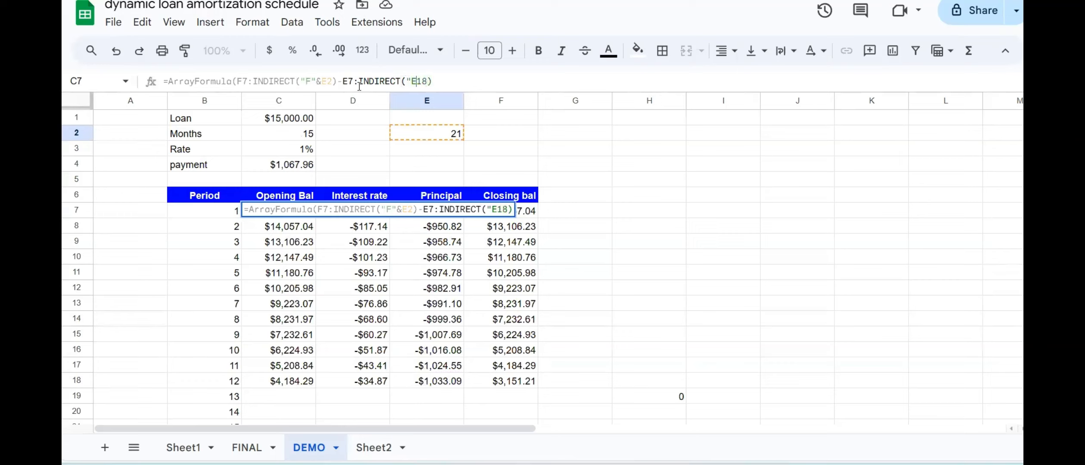
pyautogui.write('"&')
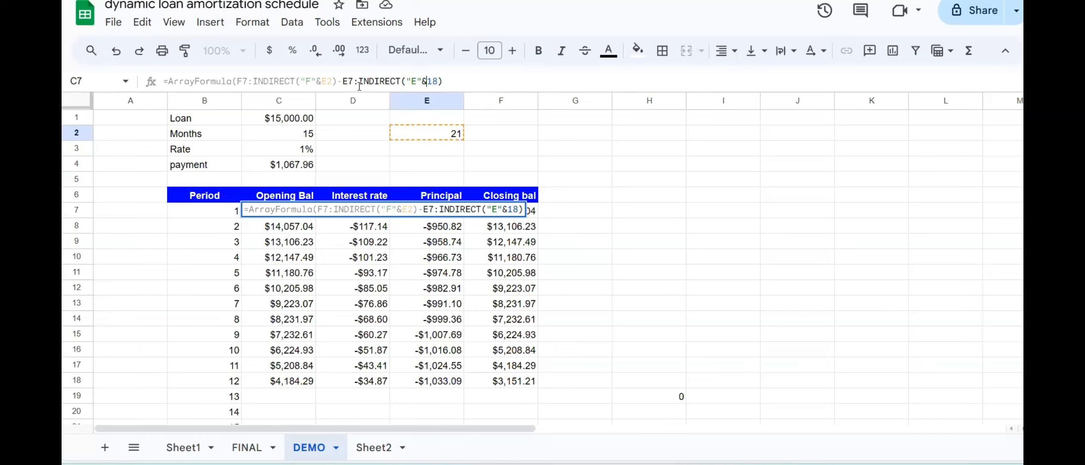
pyautogui.press('Delete')
pyautogui.press('Delete')
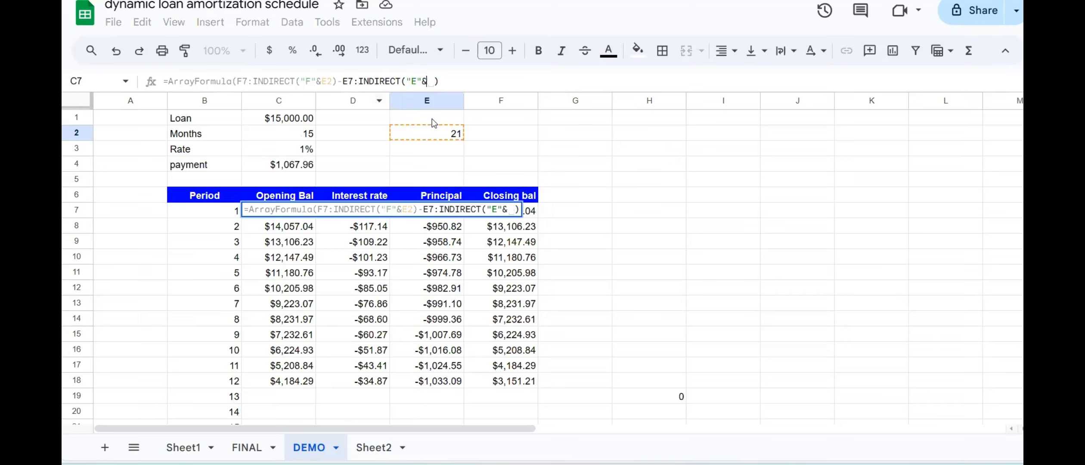
pyautogui.click(441, 135)
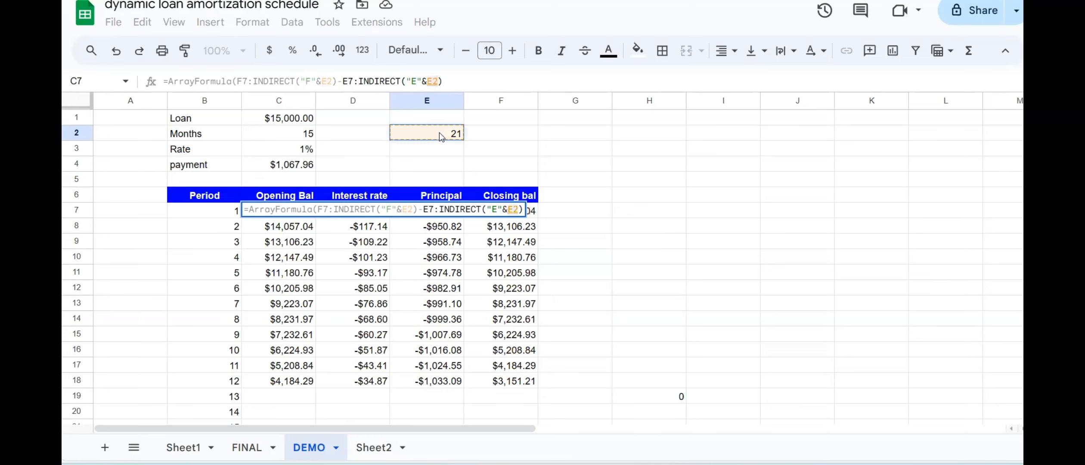
pyautogui.press('Return')
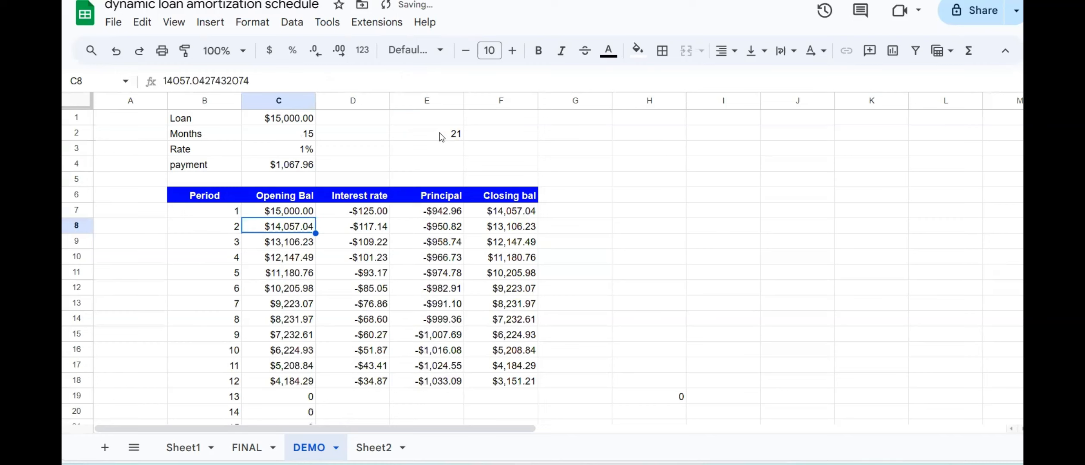
# Check the opening balance, interest, principal and closing balance cells for periods 13 to 15.
pyautogui.click(321, 379)
pyautogui.press('Down')
pyautogui.press('Down')
pyautogui.press('Down')
pyautogui.press('Down')
pyautogui.press('Down')
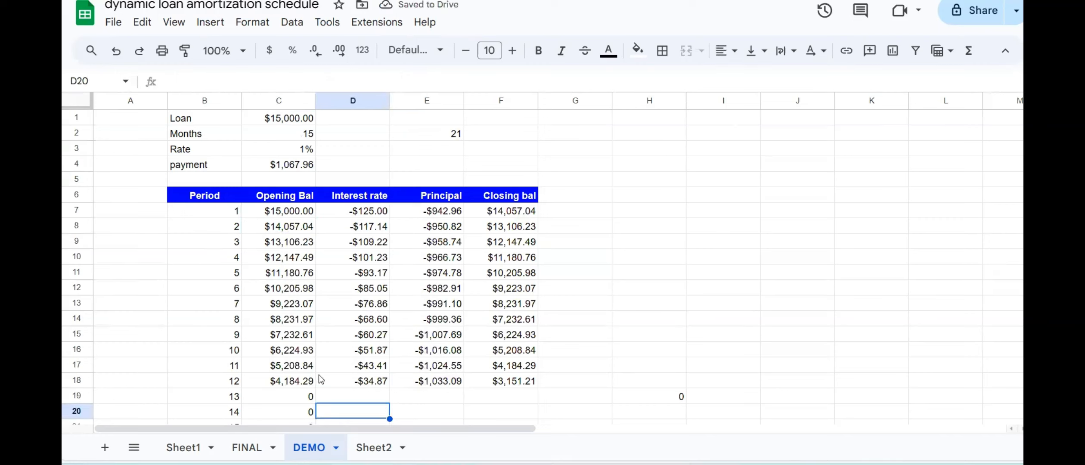
pyautogui.press('Up')
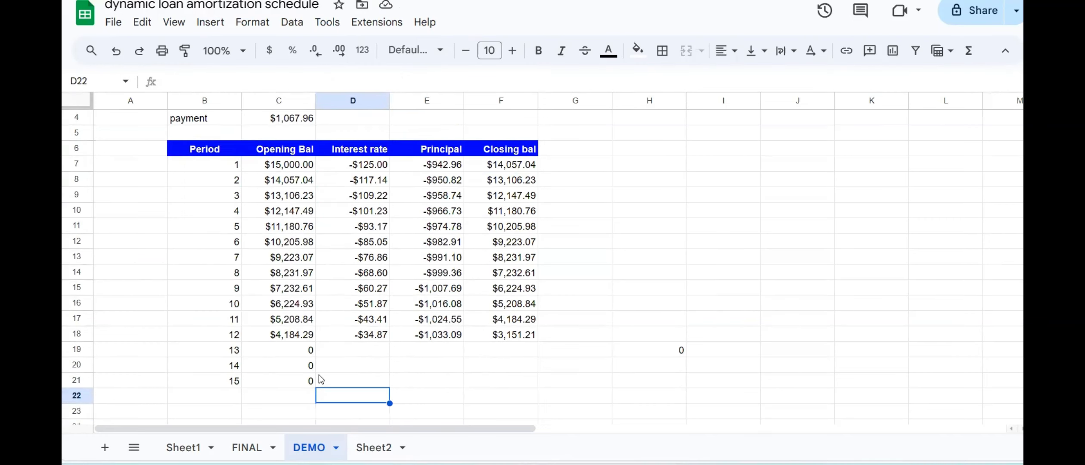
pyautogui.press('Left')
pyautogui.press('Up')
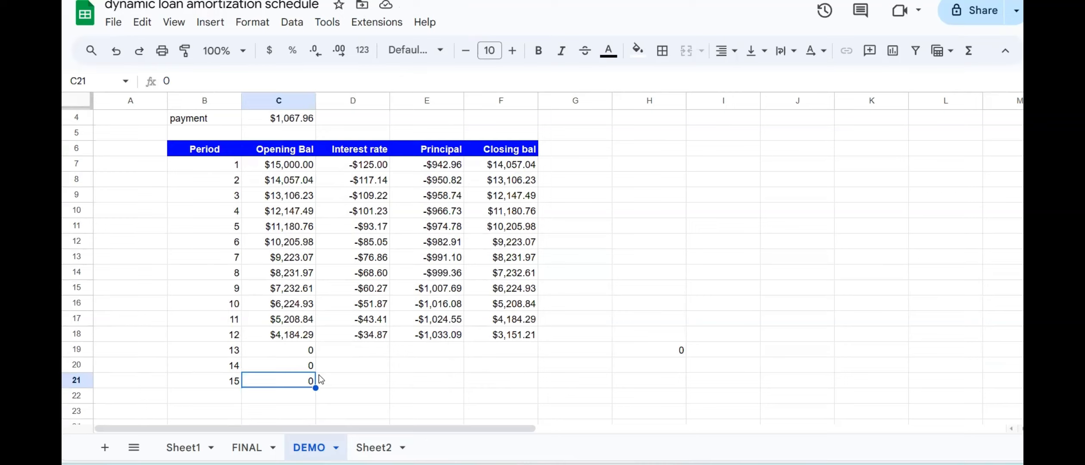
pyautogui.press('Up')
pyautogui.press('Up')
pyautogui.press('Right')
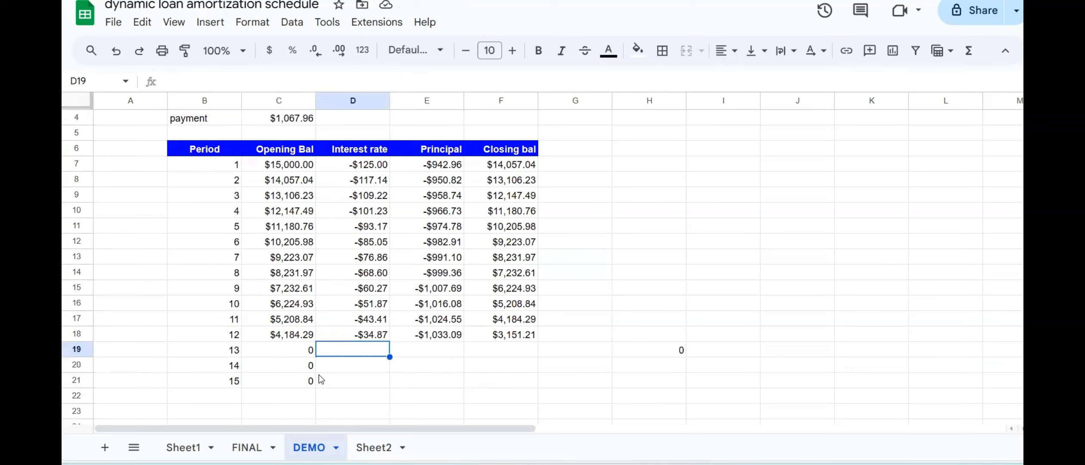
pyautogui.press('Right')
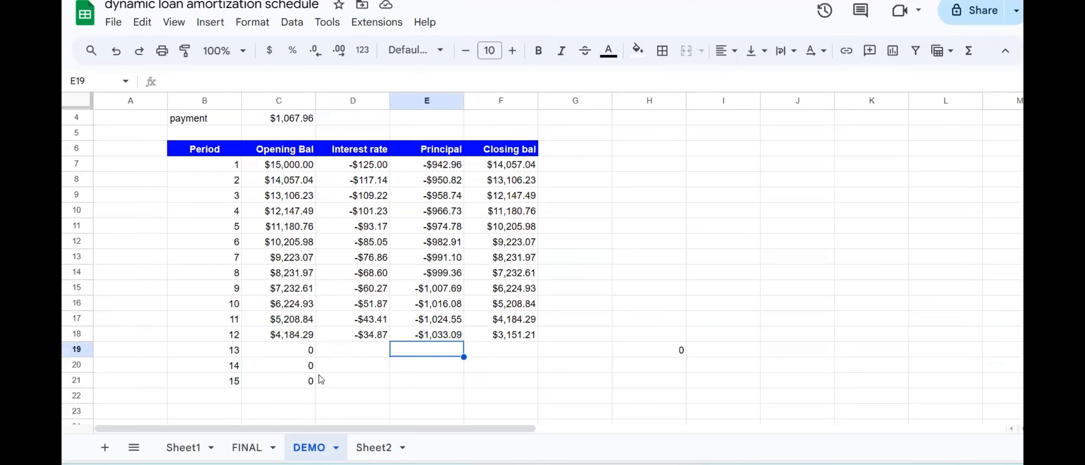
pyautogui.press('Right')
pyautogui.press('Up')
pyautogui.press('Up')
pyautogui.press('Up')
pyautogui.press('Up')
pyautogui.press('Up')
pyautogui.press('Up')
pyautogui.press('Up')
pyautogui.press('Up')
pyautogui.press('Up')
pyautogui.press('Up')
pyautogui.press('Up')
pyautogui.press('Up')
pyautogui.press('Up')
pyautogui.press('Up')
pyautogui.press('Up')
pyautogui.press('Up')
pyautogui.press('Up')
pyautogui.press('Up')
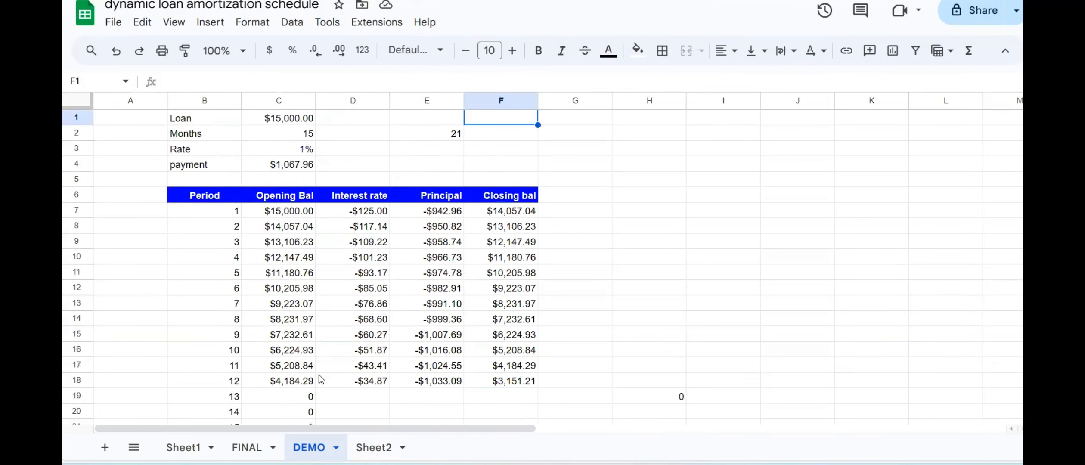
# Compare the ranges in the F7 and C7 formulas and copy INDIRECT("E"&E2 from the opening balance formula in C7.
pyautogui.click(523, 216)
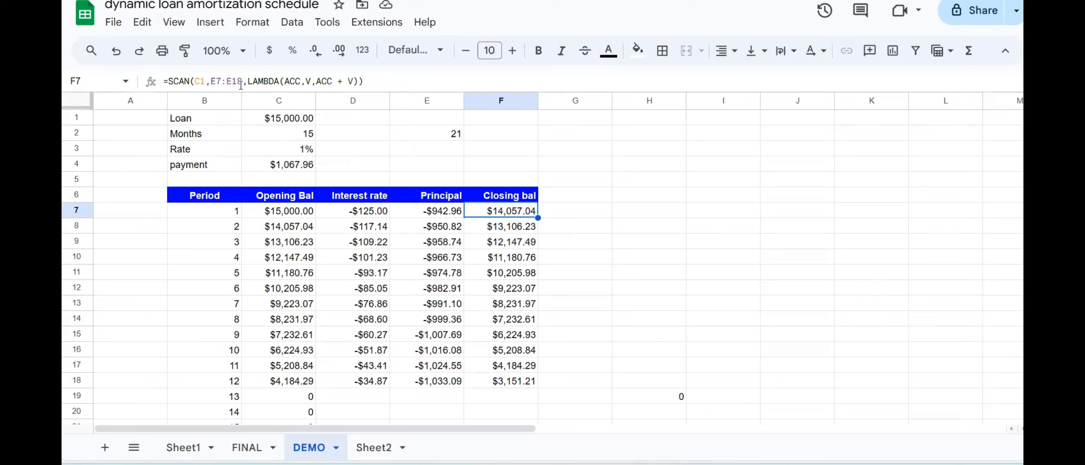
pyautogui.click(306, 214)
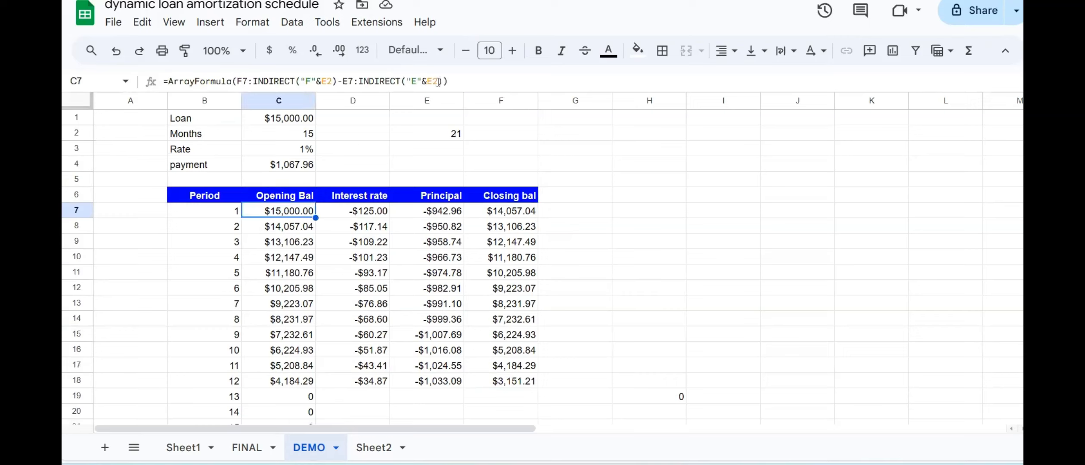
pyautogui.click(518, 214)
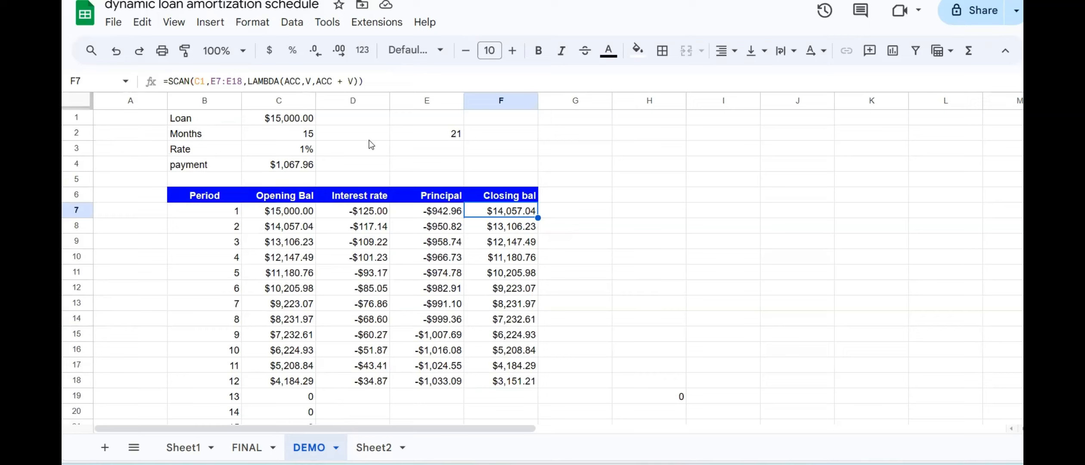
pyautogui.click(299, 213)
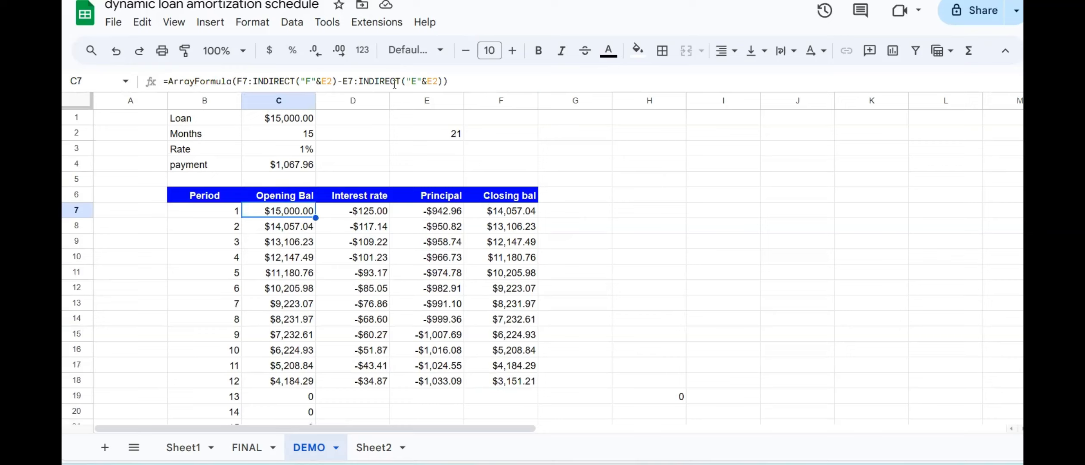
pyautogui.click(438, 83)
pyautogui.moveTo(437, 83); pyautogui.dragTo(362, 86)
pyautogui.hotkey('ctrl', 'c')
pyautogui.press('Escape')
# Replace E18 in the closing balance SCAN formula in F7 with INDIRECT("E"&E2).
pyautogui.click(521, 212)
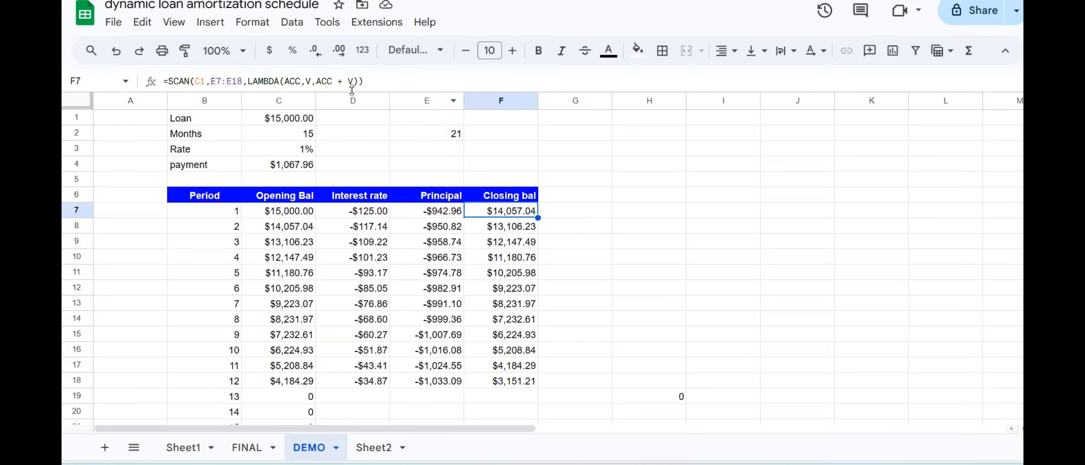
pyautogui.click(244, 81)
pyautogui.moveTo(244, 81); pyautogui.dragTo(227, 80)
pyautogui.hotkey('ctrl', 'v')
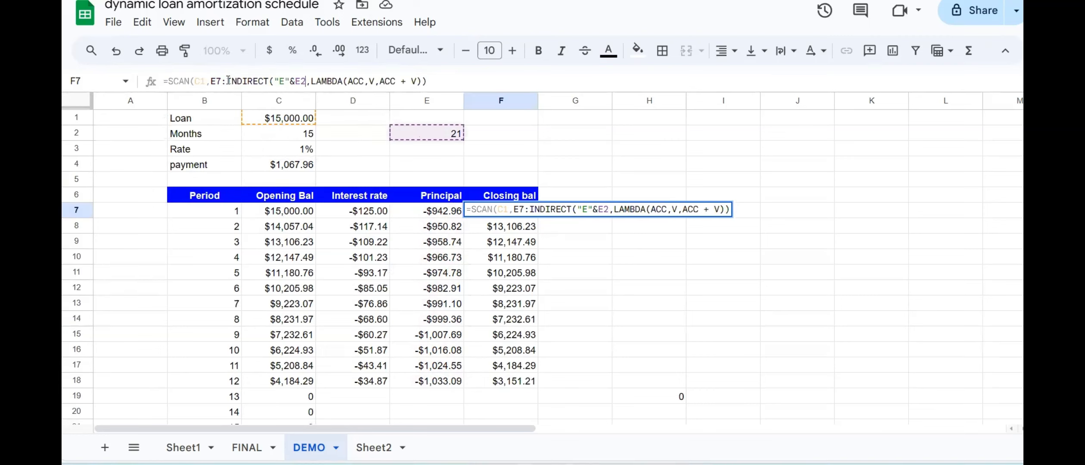
pyautogui.write(')')
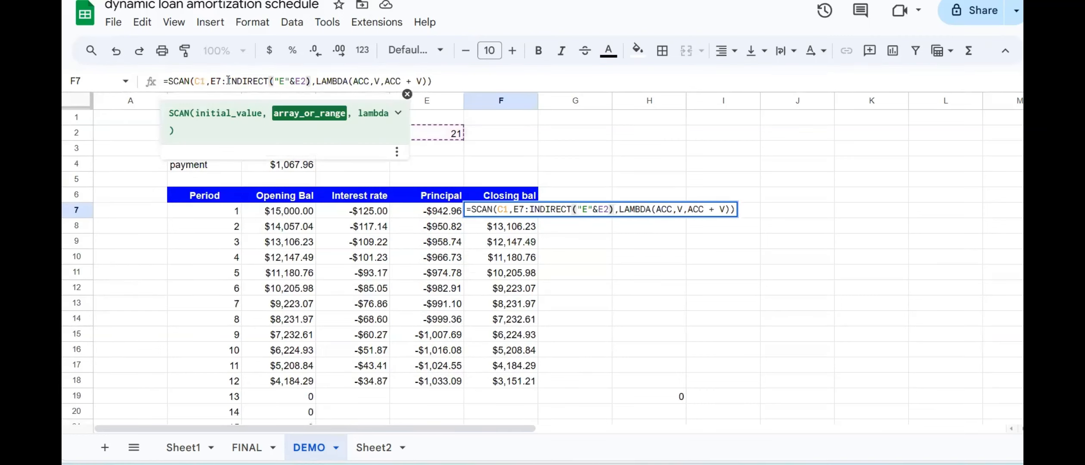
pyautogui.press('Return')
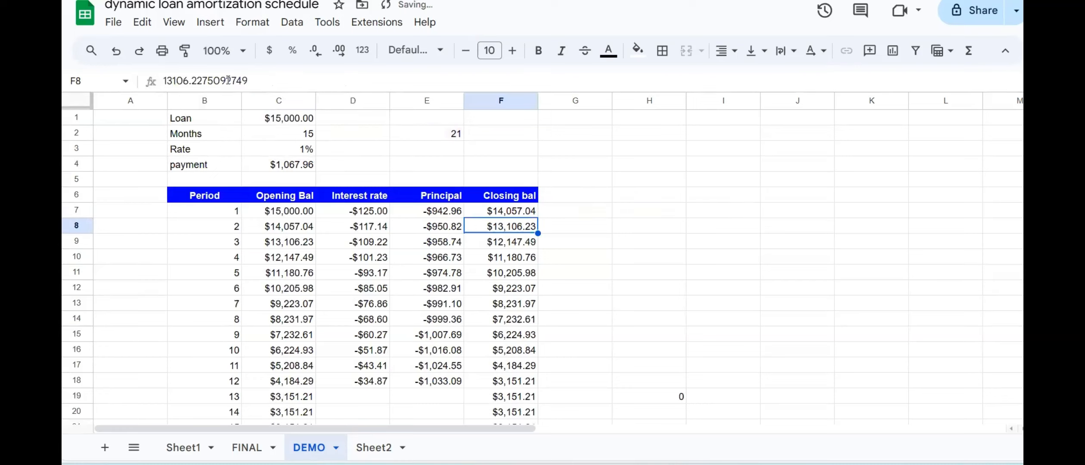
# Examine the closing balance column down to period 15 and the neighbouring cells of the added periods.
pyautogui.press('Down')
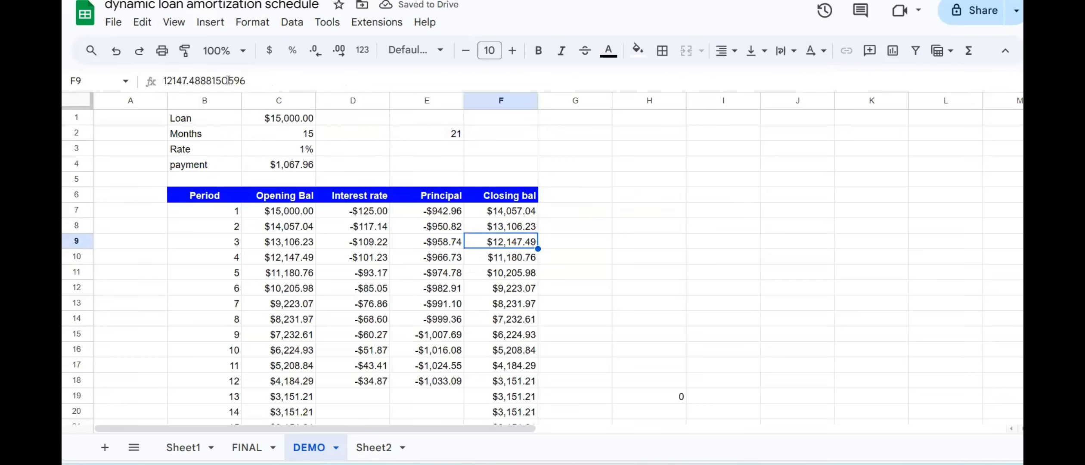
pyautogui.press('Down')
pyautogui.press('Down')
pyautogui.press('Down')
pyautogui.press('Down')
pyautogui.press('Down')
pyautogui.press('Down')
pyautogui.press('Down')
pyautogui.press('Down')
pyautogui.press('Down')
pyautogui.press('Down')
pyautogui.press('Down')
pyautogui.press('Down')
pyautogui.press('Down')
pyautogui.press('Down')
pyautogui.press('Down')
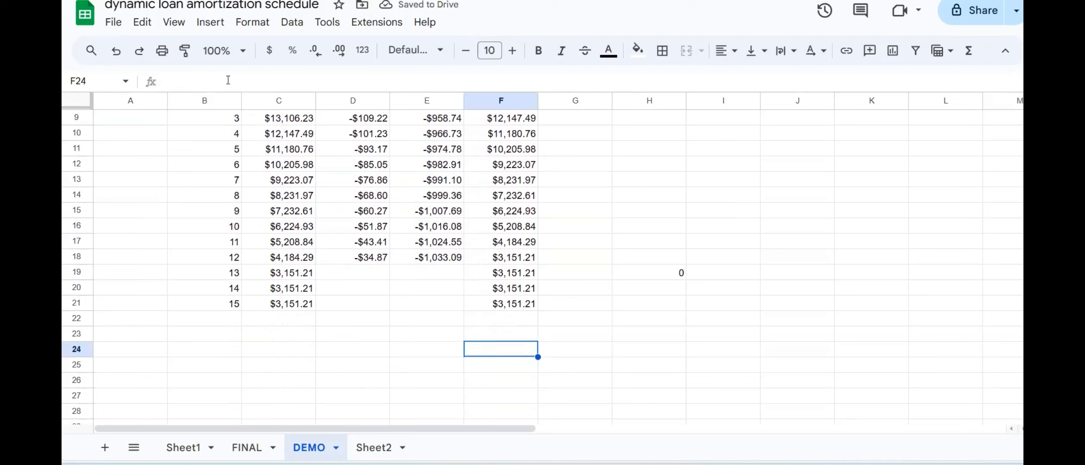
pyautogui.press('Up')
pyautogui.press('Up')
pyautogui.press('Up')
pyautogui.press('Up')
pyautogui.press('Up')
pyautogui.press('Up')
pyautogui.press('Up')
pyautogui.press('Up')
pyautogui.press('Up')
pyautogui.press('Up')
pyautogui.press('Up')
pyautogui.press('Up')
pyautogui.press('Up')
pyautogui.press('Up')
pyautogui.press('Up')
pyautogui.press('Up')
pyautogui.press('Up')
pyautogui.press('Up')
pyautogui.press('Up')
pyautogui.press('Up')
pyautogui.press('Up')
pyautogui.press('Up')
pyautogui.press('Up')
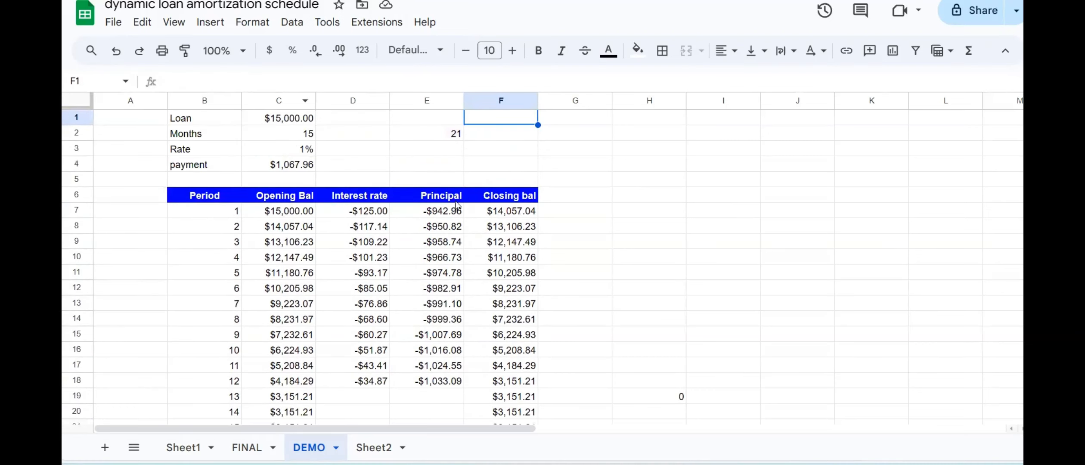
# Check the fixed range in the principal formula in E7 and copy INDIRECT("E"&E2 from the closing balance formula in F7.
pyautogui.click(443, 214)
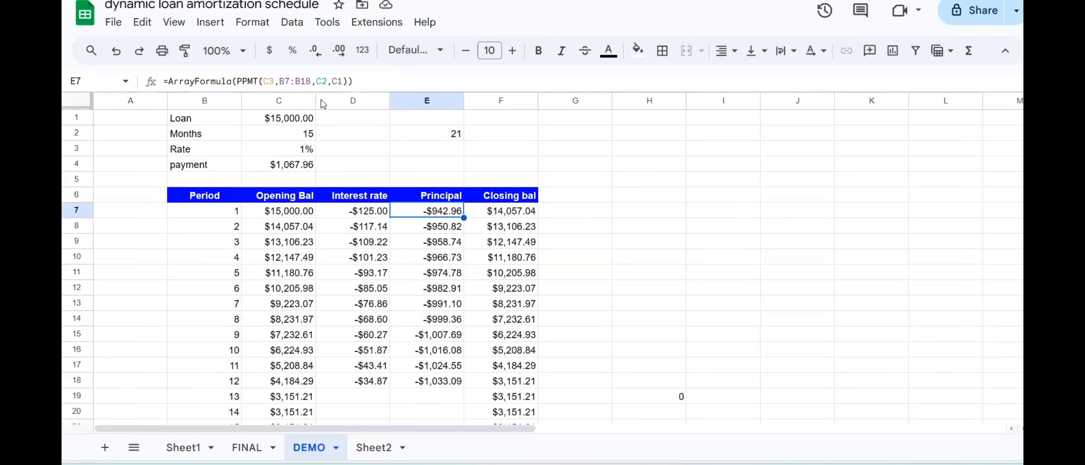
pyautogui.click(513, 214)
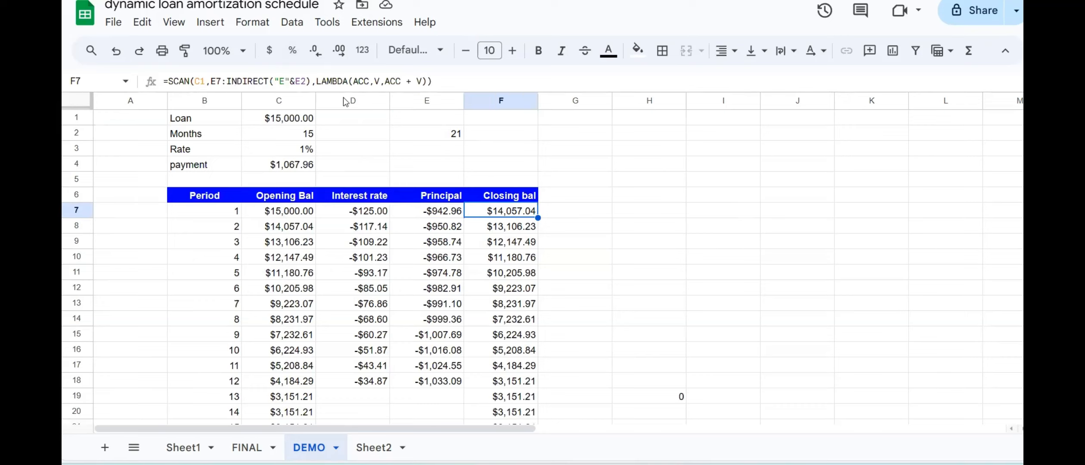
pyautogui.moveTo(306, 81); pyautogui.dragTo(227, 77)
pyautogui.hotkey('ctrl', 'c')
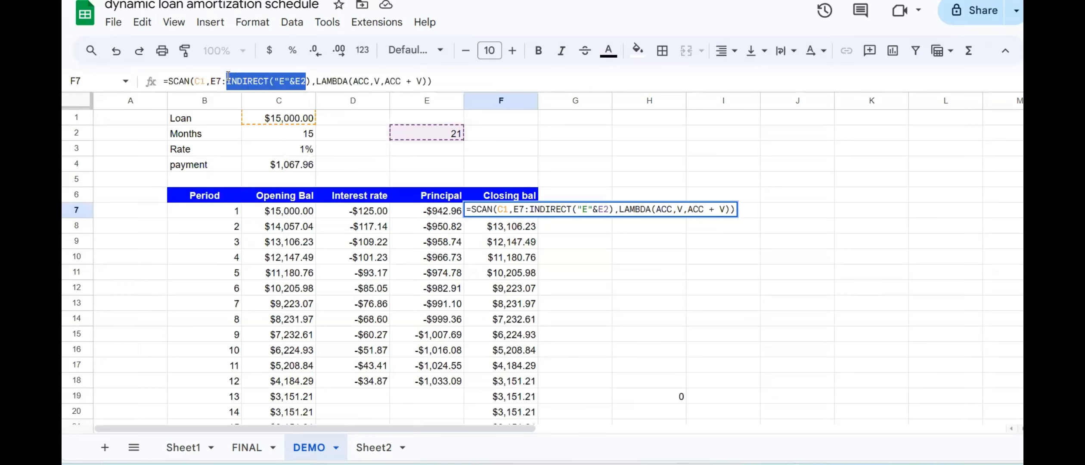
pyautogui.press('Escape')
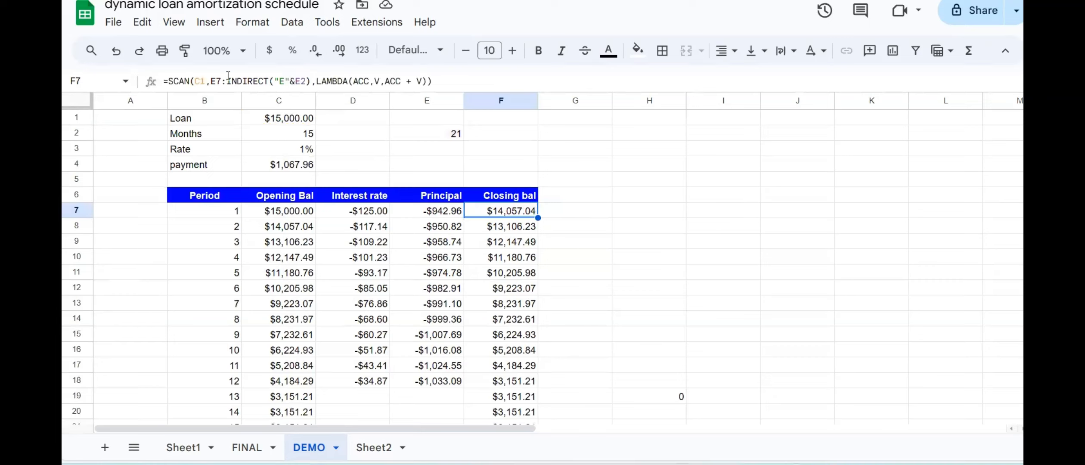
# Replace B18 in the PPMT principal formula in E7 with INDIRECT("B"&E2.
pyautogui.click(443, 211)
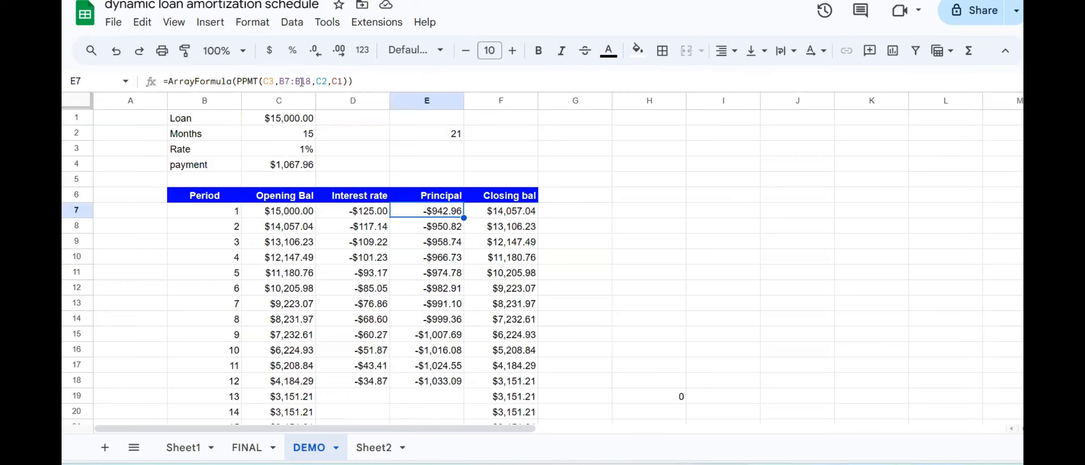
pyautogui.moveTo(311, 81); pyautogui.dragTo(294, 85)
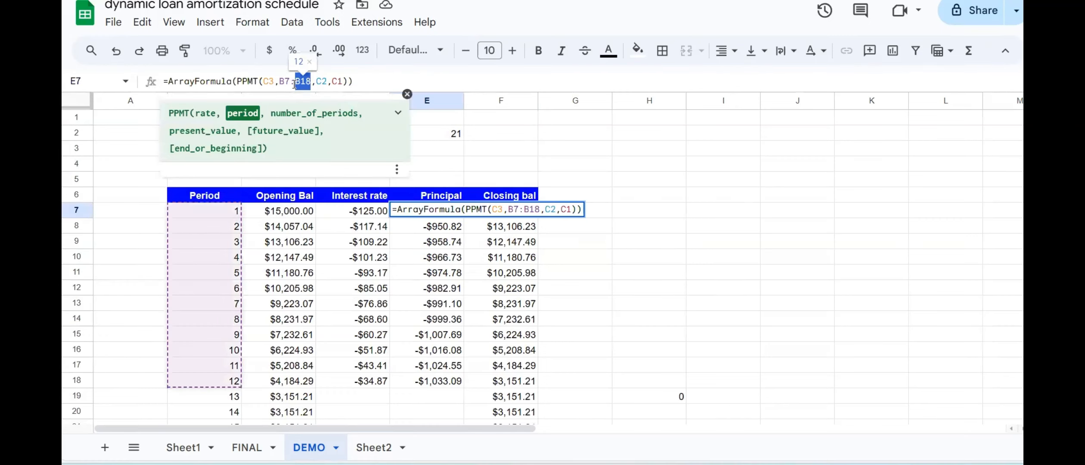
pyautogui.hotkey('ctrl', 'v')
pyautogui.click(354, 82)
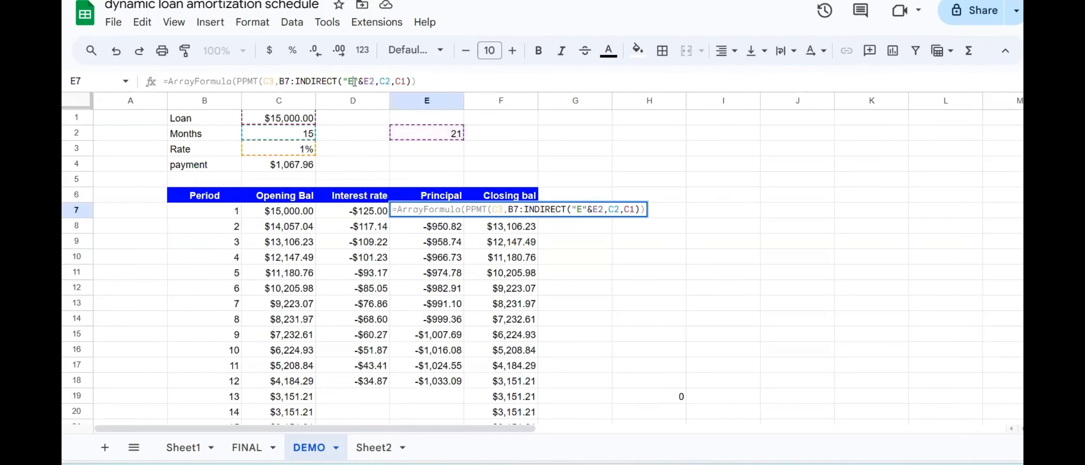
pyautogui.press('BackSpace')
pyautogui.write('b')
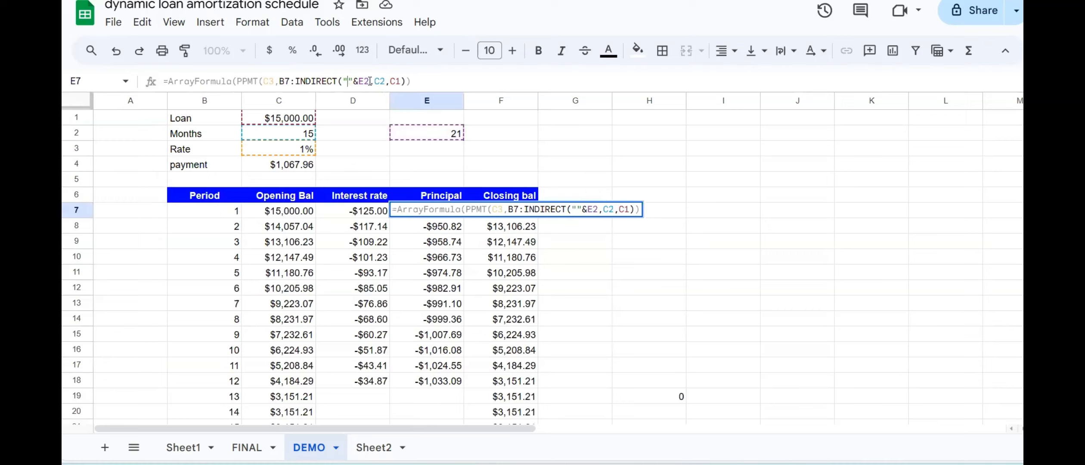
pyautogui.press('BackSpace')
pyautogui.write('B')
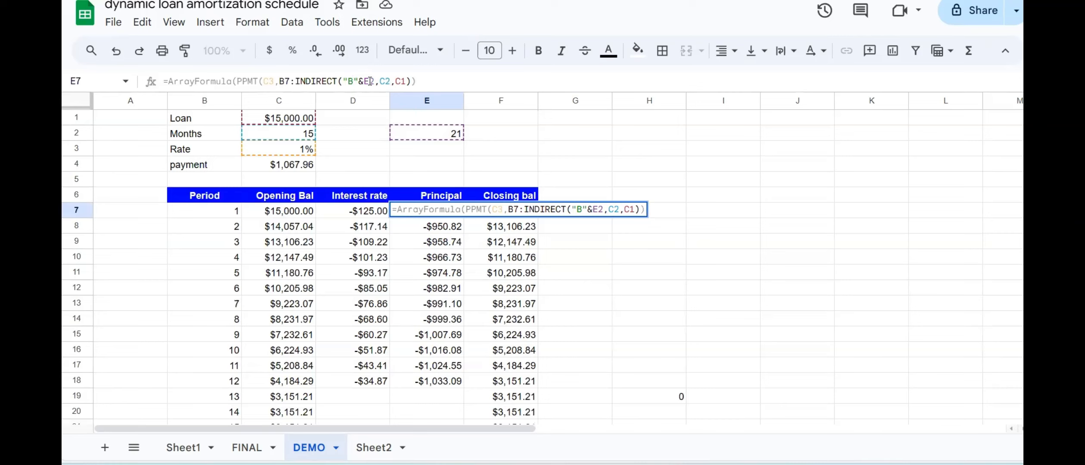
pyautogui.click(369, 82)
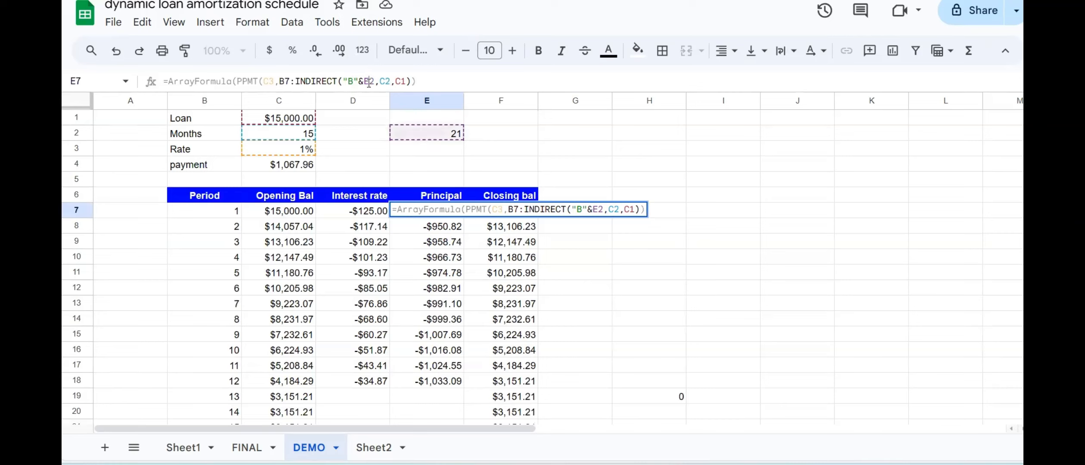
pyautogui.press('BackSpace')
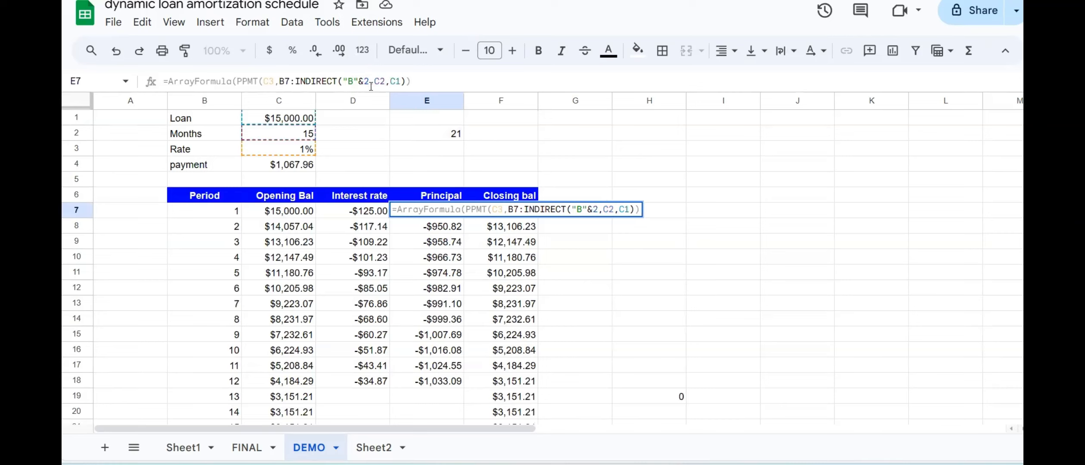
pyautogui.write('E')
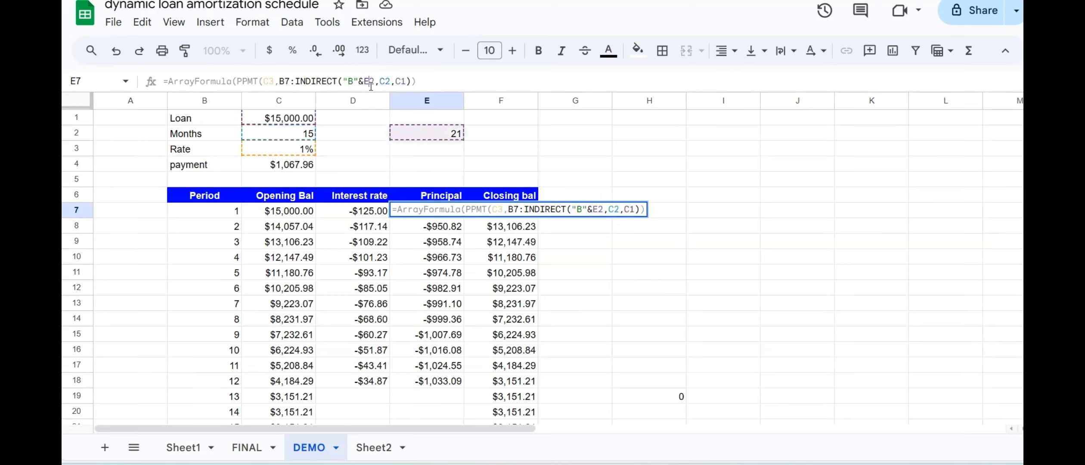
pyautogui.press('Return')
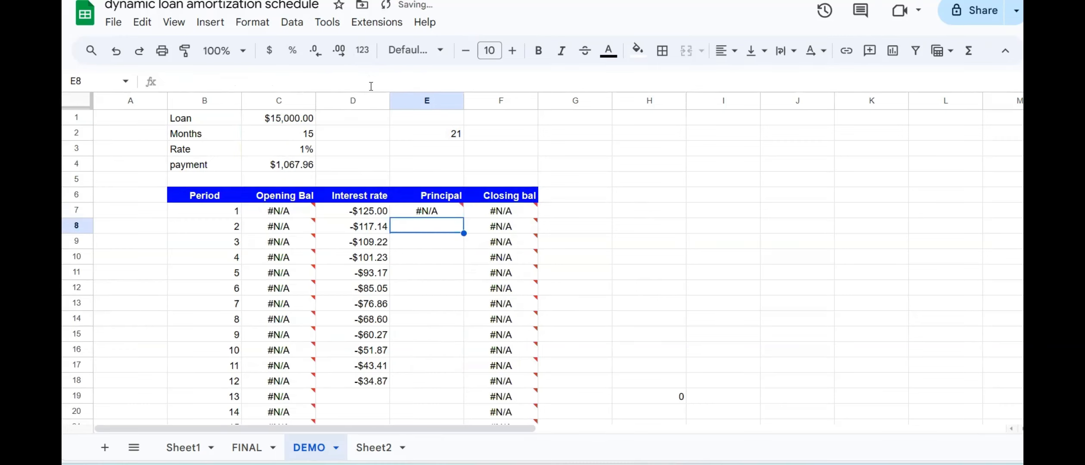
# Close the INDIRECT parenthesis after E2 in the E7 principal formula and remove the surplus closing parenthesis at its end.
pyautogui.click(402, 204)
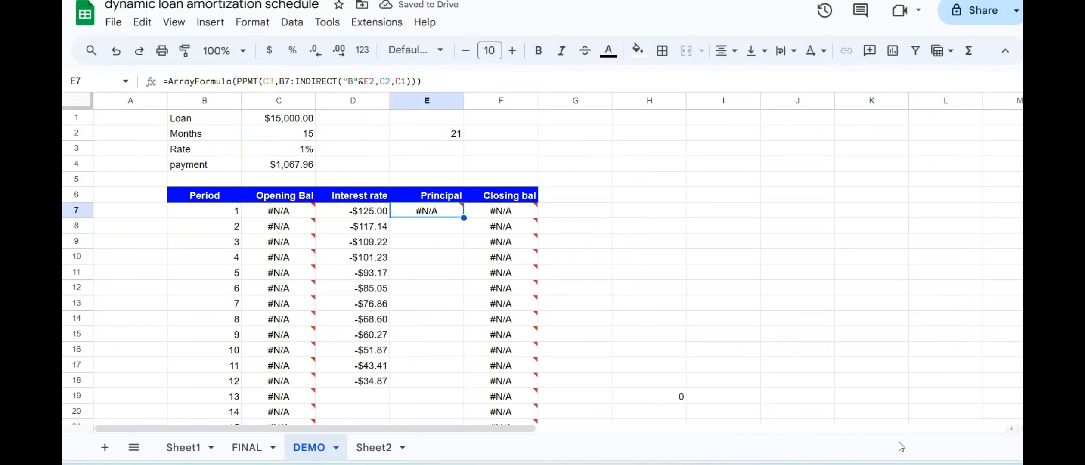
pyautogui.press('Down')
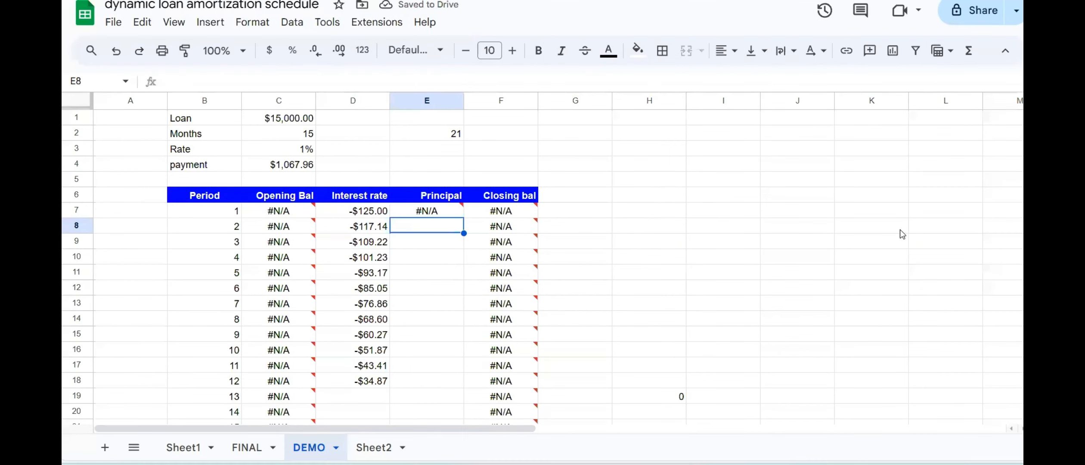
pyautogui.click(443, 214)
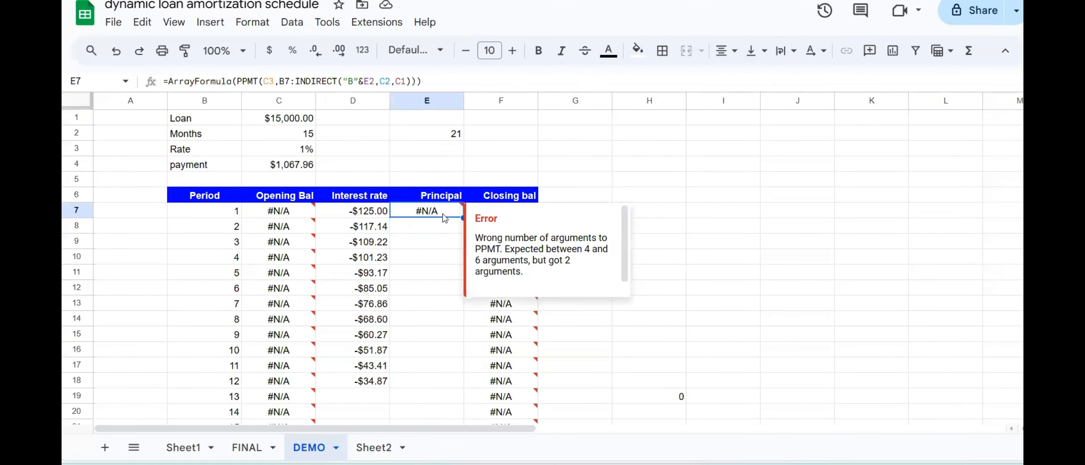
pyautogui.click(375, 80)
pyautogui.write(')')
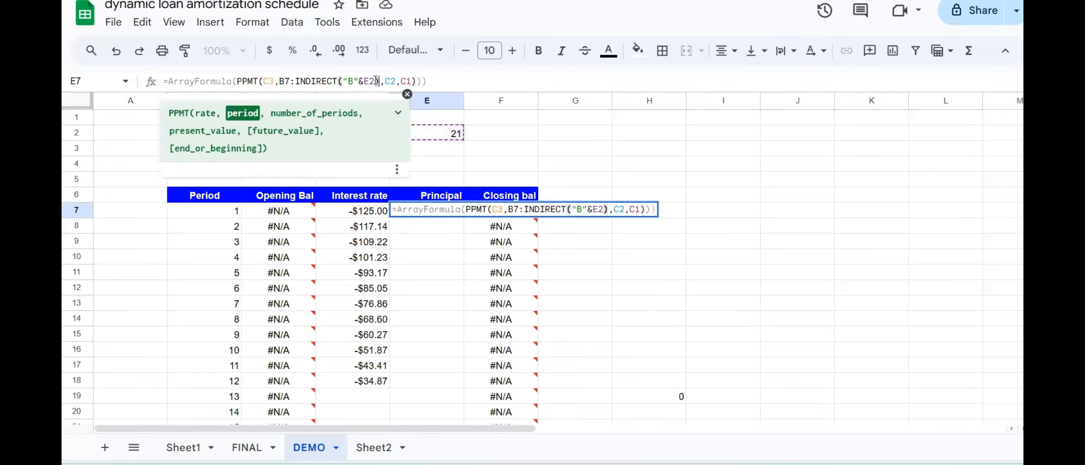
pyautogui.press('Return')
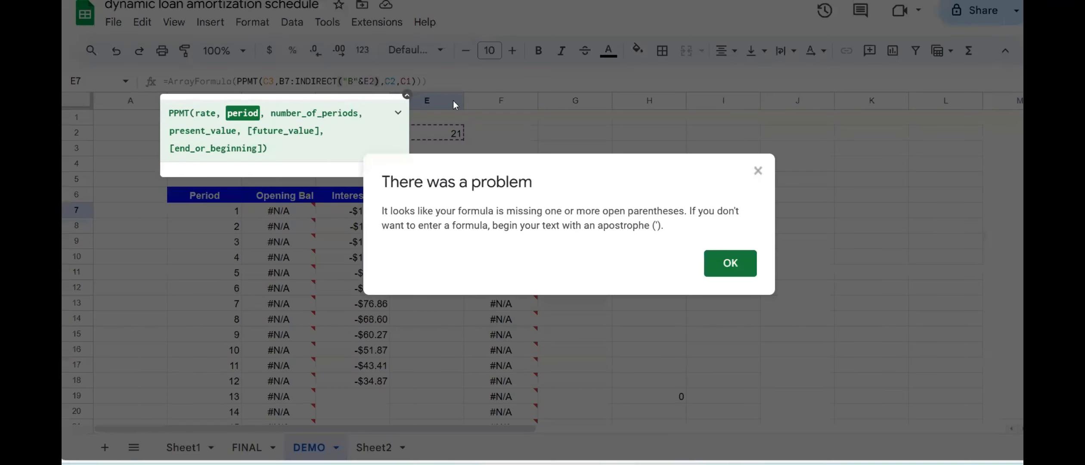
pyautogui.click(758, 171)
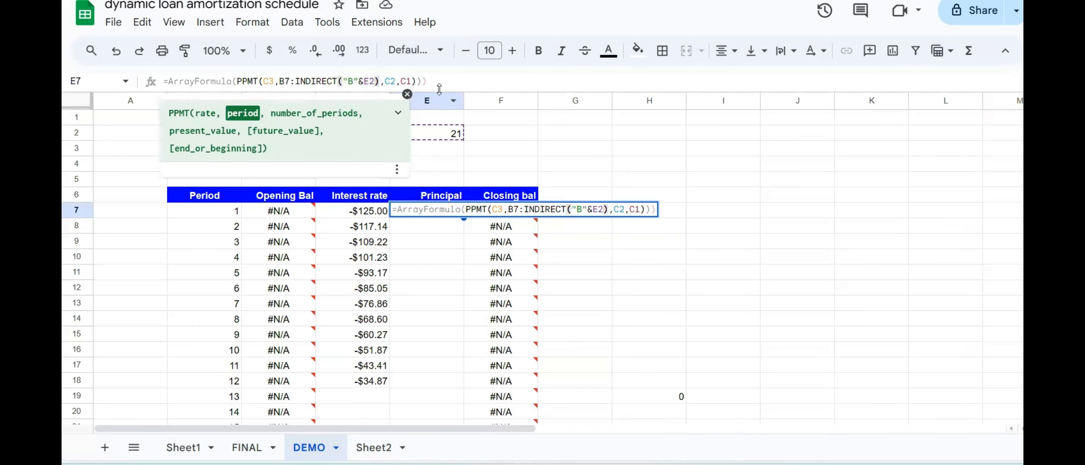
pyautogui.click(440, 81)
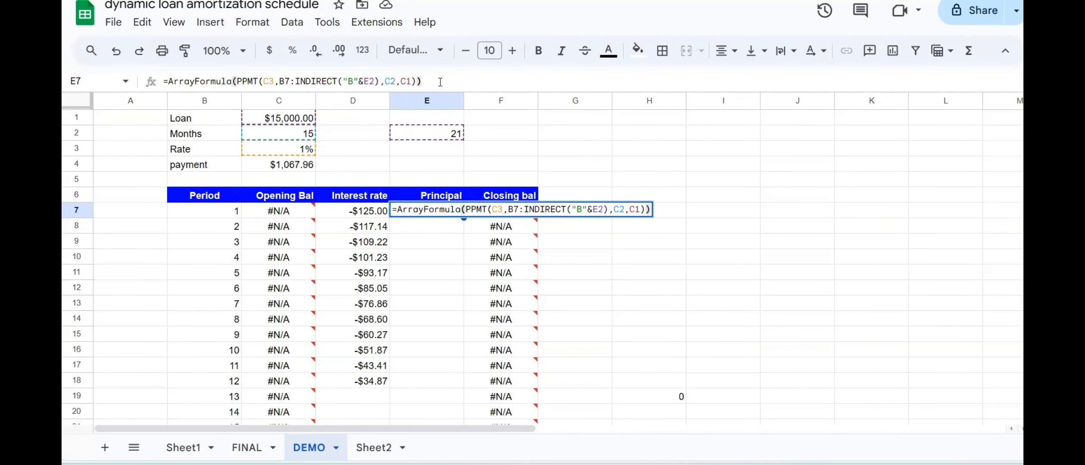
pyautogui.press('Return')
# Examine the principal column down to period 15 and go back up to the loan inputs.
pyautogui.click(432, 336)
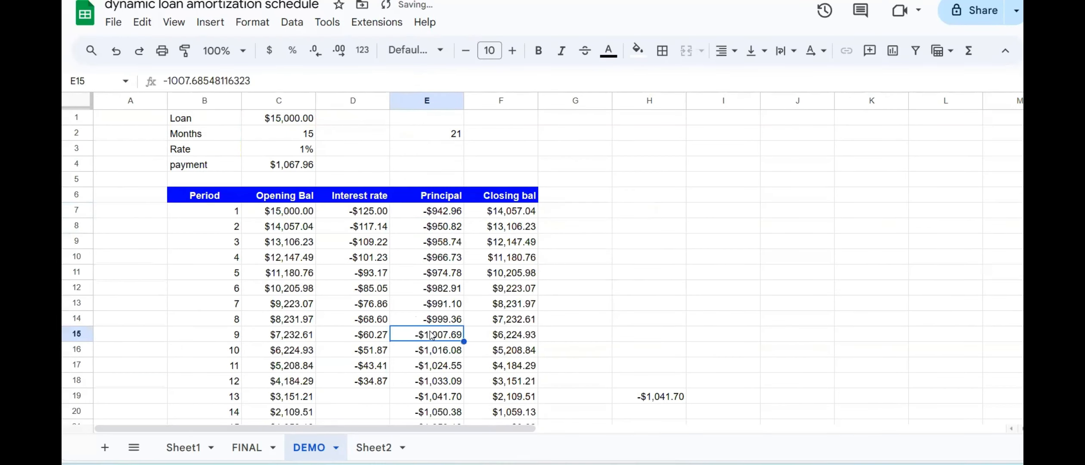
pyautogui.press('Down')
pyautogui.press('Down')
pyautogui.press('Down')
pyautogui.press('Down')
pyautogui.press('Down')
pyautogui.press('Down')
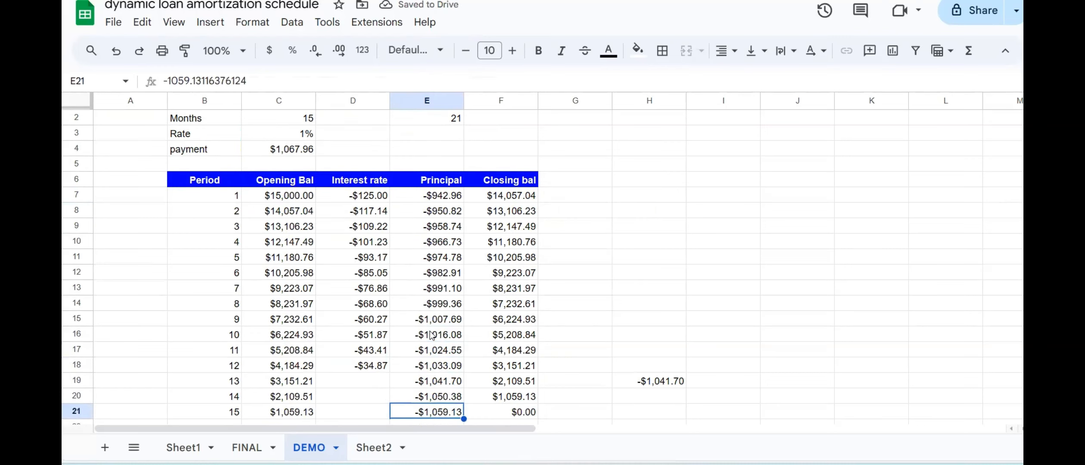
pyautogui.press('Down')
pyautogui.press('Up')
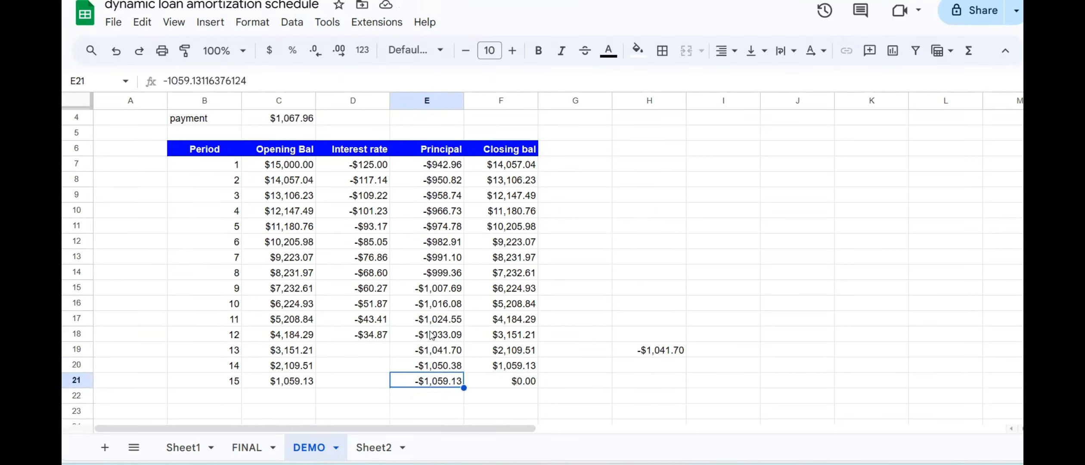
pyautogui.press('Up')
pyautogui.press('Up')
pyautogui.press('Up')
pyautogui.press('Up')
pyautogui.press('Up')
pyautogui.press('Up')
pyautogui.press('Up')
pyautogui.press('Up')
pyautogui.press('Up')
pyautogui.press('Up')
pyautogui.press('Up')
pyautogui.press('Up')
pyautogui.press('Up')
pyautogui.press('Up')
pyautogui.press('Up')
pyautogui.press('Up')
pyautogui.press('Up')
pyautogui.press('Up')
pyautogui.press('Up')
pyautogui.press('Up')
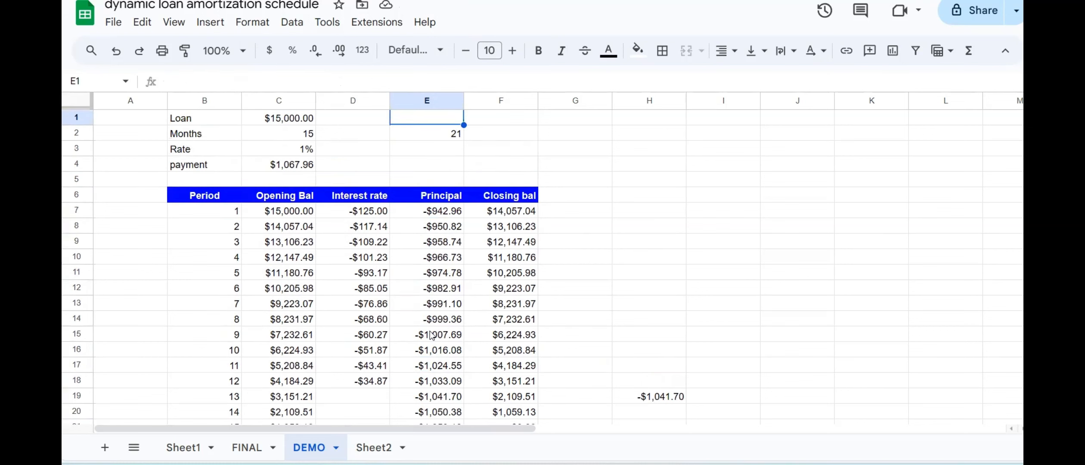
# Replace B18 in the IPMT interest formula in D7 with INDIRECT("B"&E2).
pyautogui.click(358, 217)
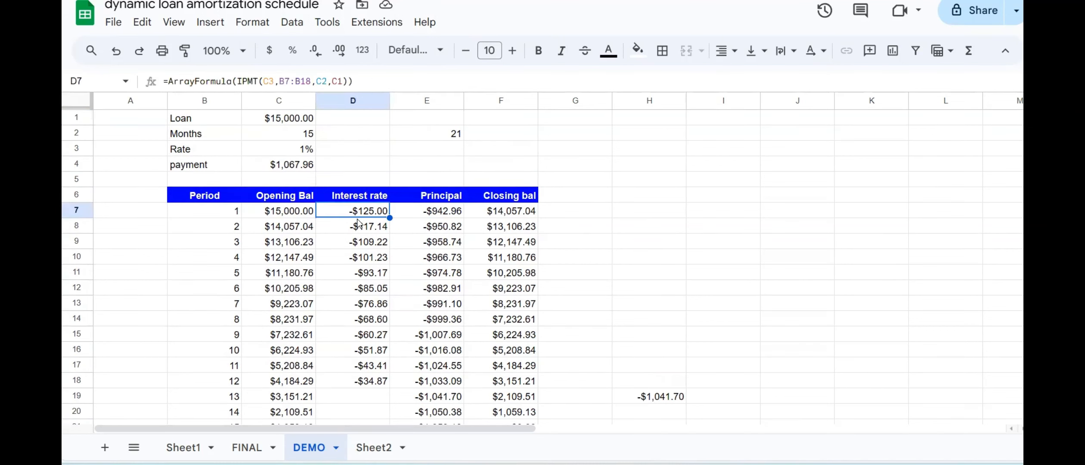
pyautogui.click(312, 81)
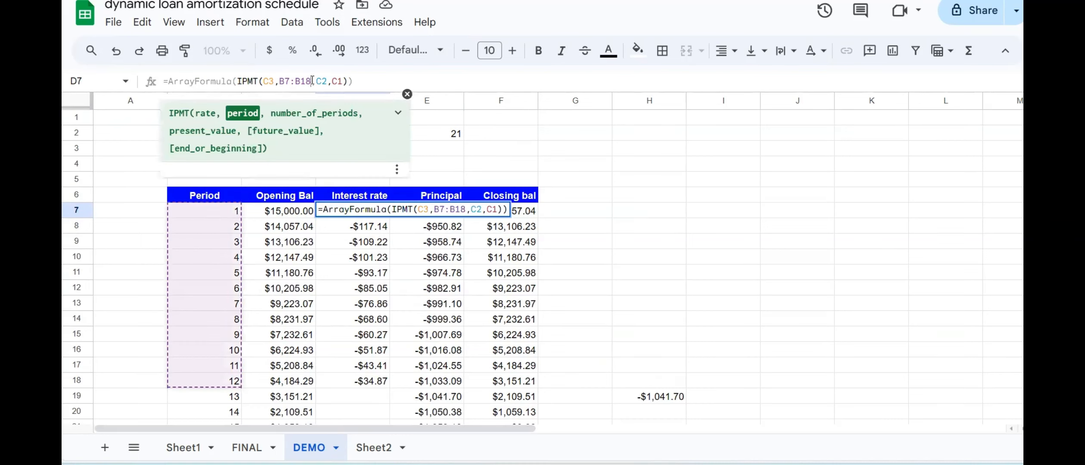
pyautogui.click(296, 81)
pyautogui.write('INDI')
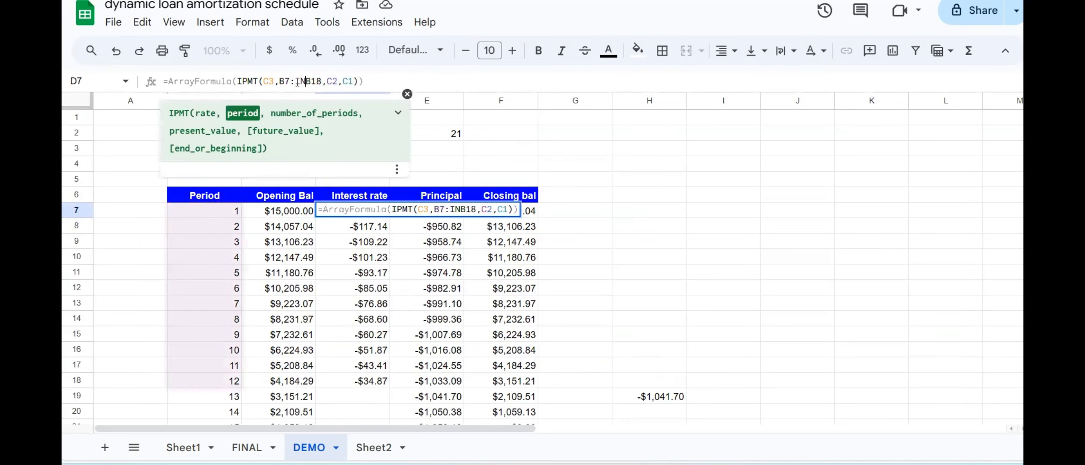
pyautogui.write('RECT(')
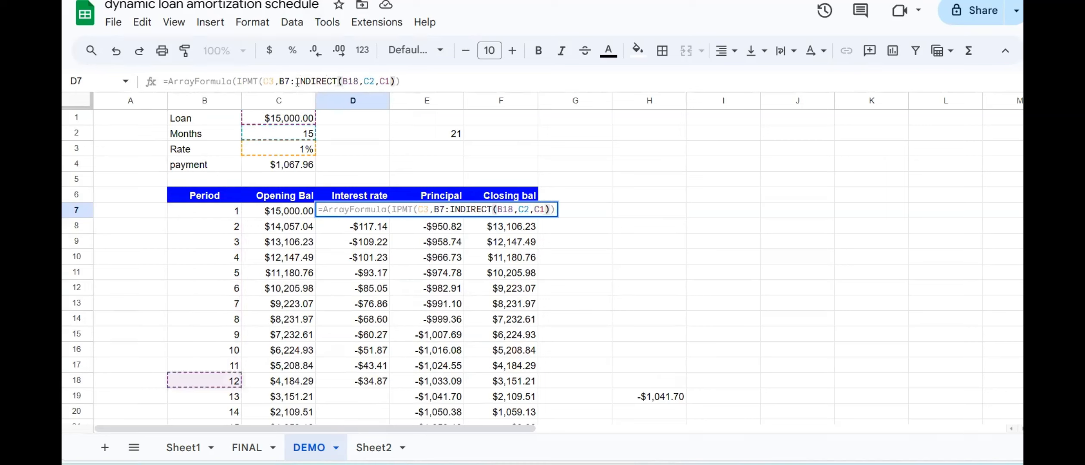
pyautogui.write('"B')
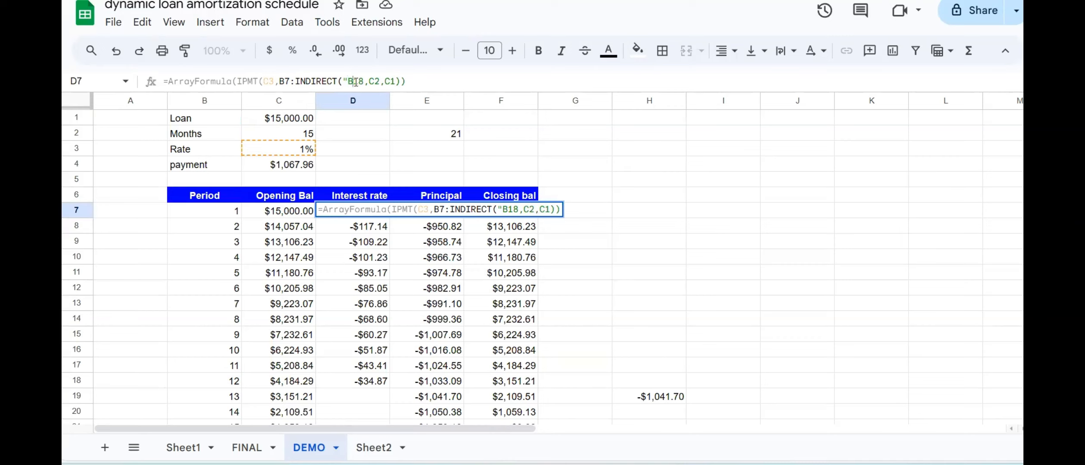
pyautogui.write('"')
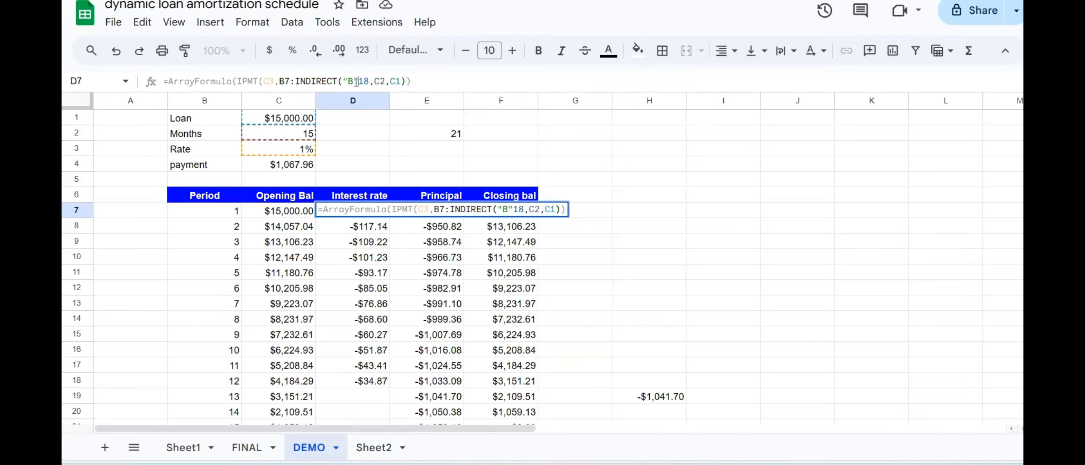
pyautogui.write('&')
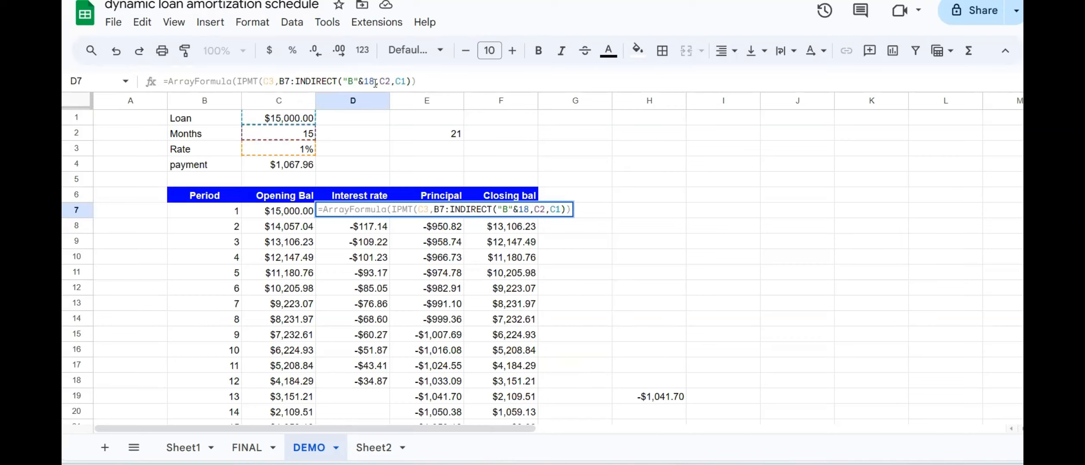
pyautogui.press('BackSpace')
pyautogui.press('BackSpace')
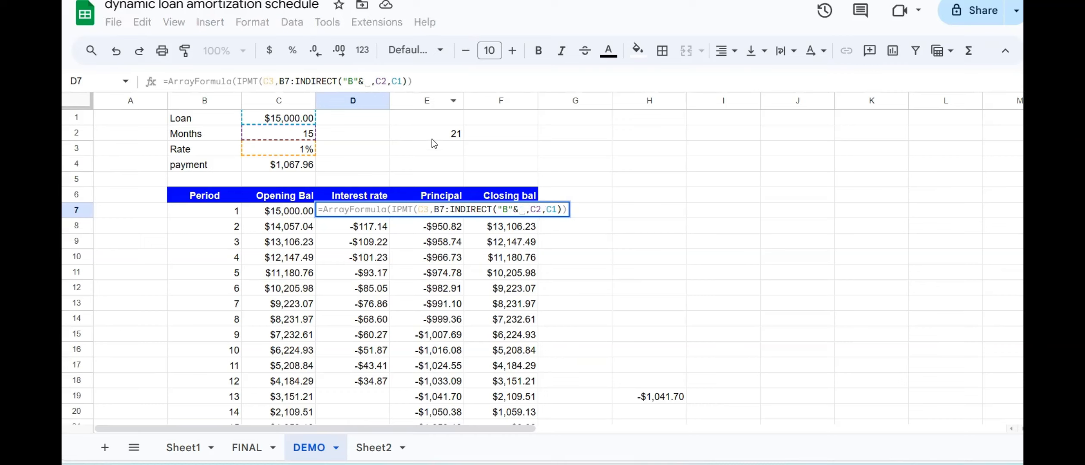
pyautogui.click(449, 139)
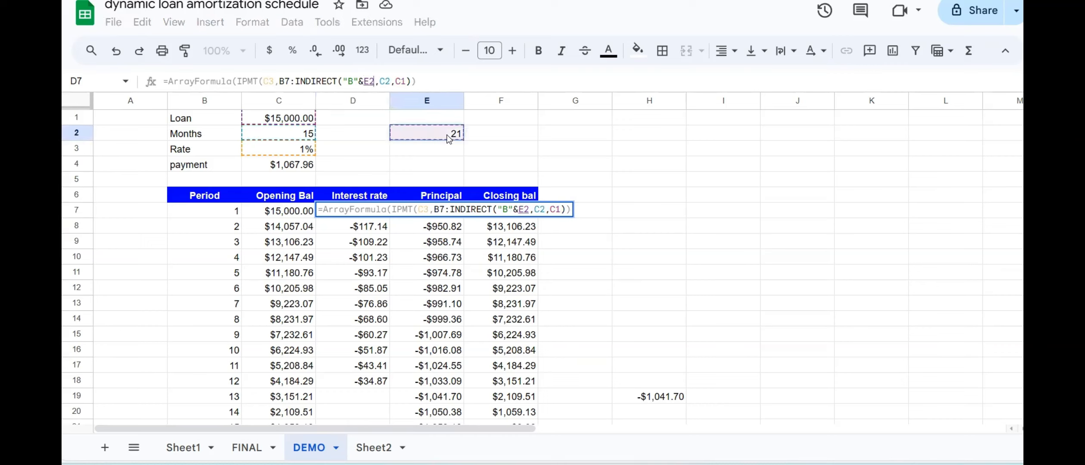
pyautogui.write(')')
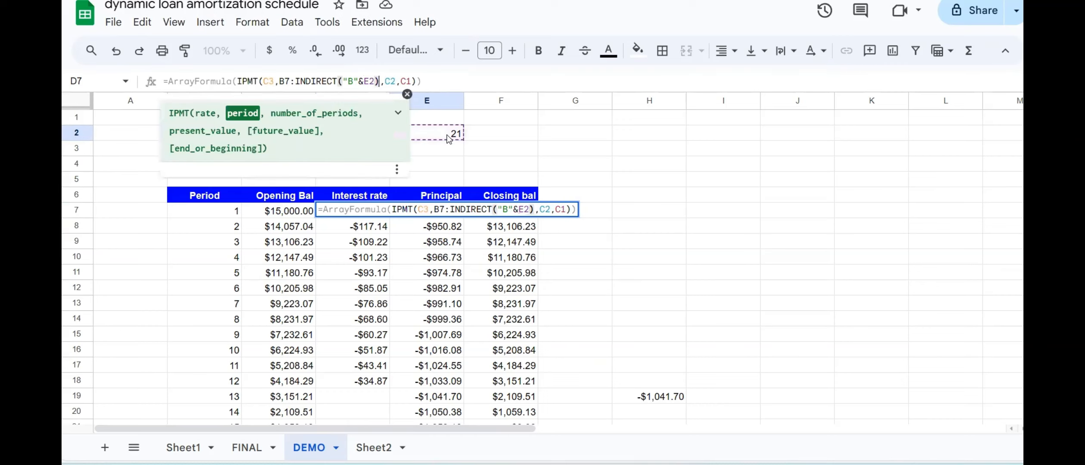
pyautogui.click(429, 84)
pyautogui.press('BackSpace')
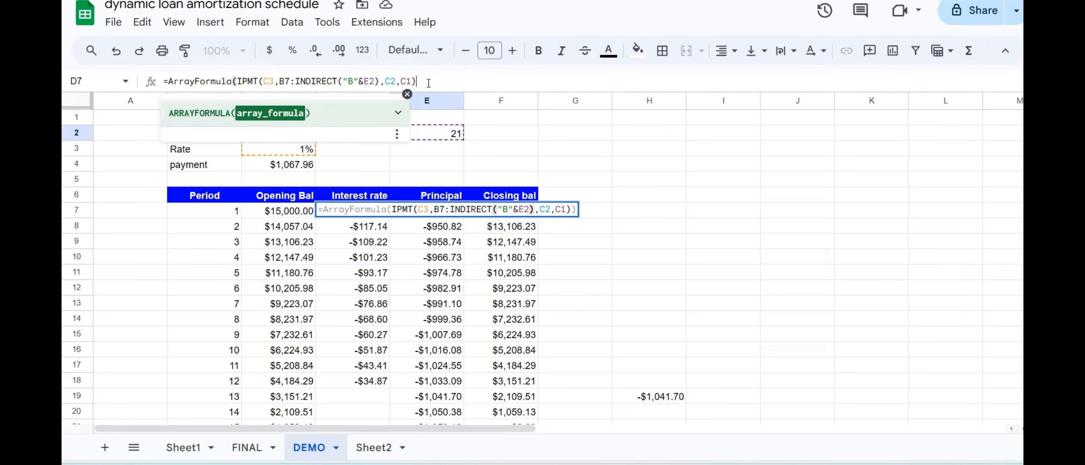
pyautogui.press('Return')
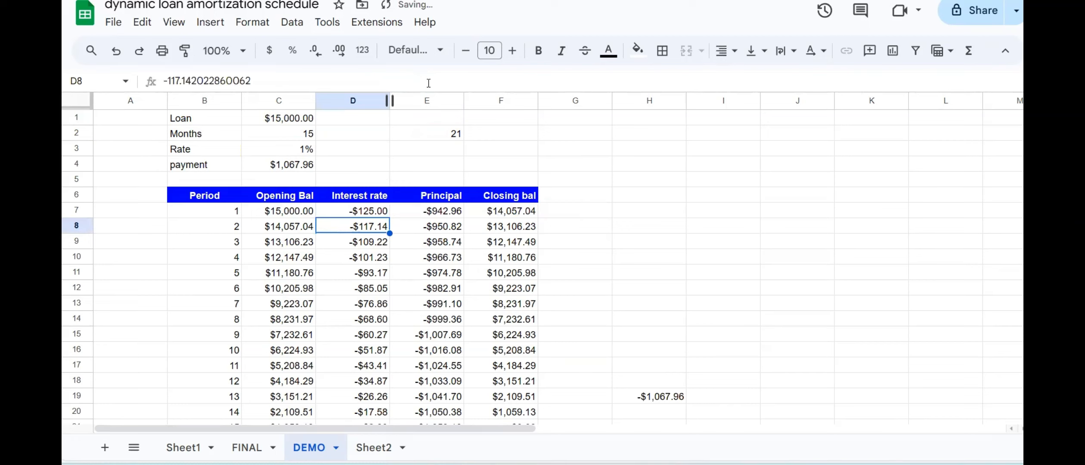
# Examine the interest column through period 15 and return to the top of the sheet.
pyautogui.click(385, 258)
pyautogui.press('Down')
pyautogui.press('Down')
pyautogui.press('Down')
pyautogui.press('Down')
pyautogui.press('Down')
pyautogui.press('Down')
pyautogui.press('Down')
pyautogui.press('Down')
pyautogui.press('Down')
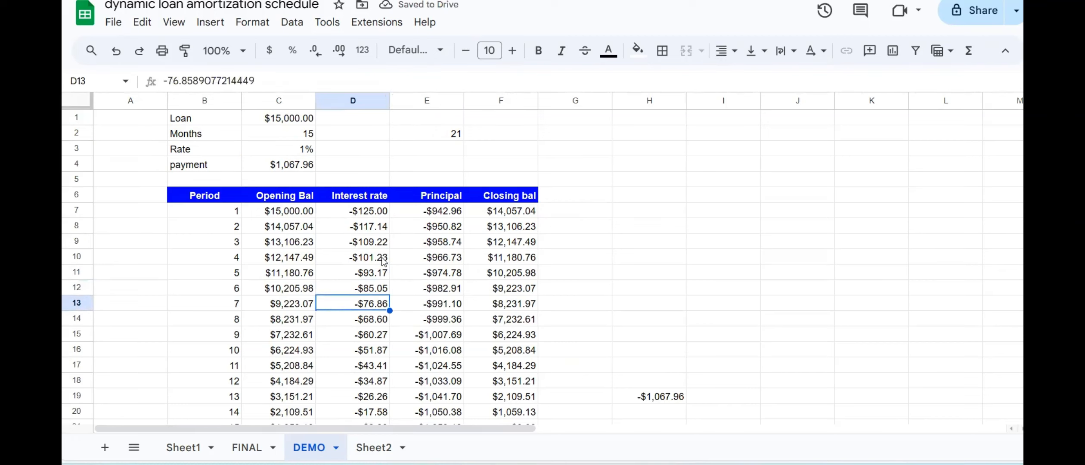
pyautogui.press('Down')
pyautogui.press('Down')
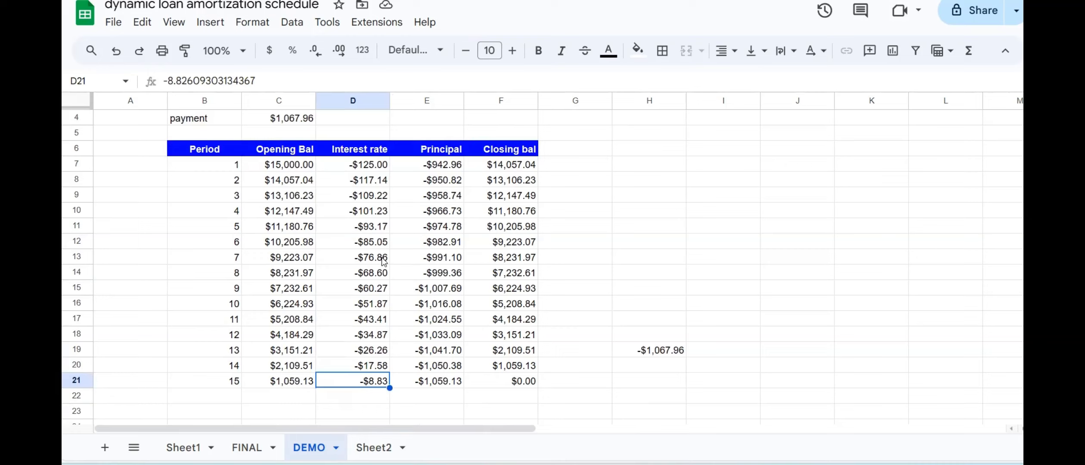
pyautogui.press('Up')
pyautogui.press('Up')
pyautogui.press('Up')
pyautogui.press('Up')
pyautogui.press('Up')
pyautogui.press('Up')
pyautogui.press('Up')
pyautogui.press('Up')
pyautogui.press('Up')
pyautogui.press('Up')
pyautogui.press('Up')
pyautogui.press('Up')
pyautogui.press('Up')
pyautogui.press('Up')
pyautogui.press('Up')
pyautogui.press('Up')
pyautogui.press('Up')
pyautogui.press('Up')
pyautogui.press('Up')
pyautogui.press('Up')
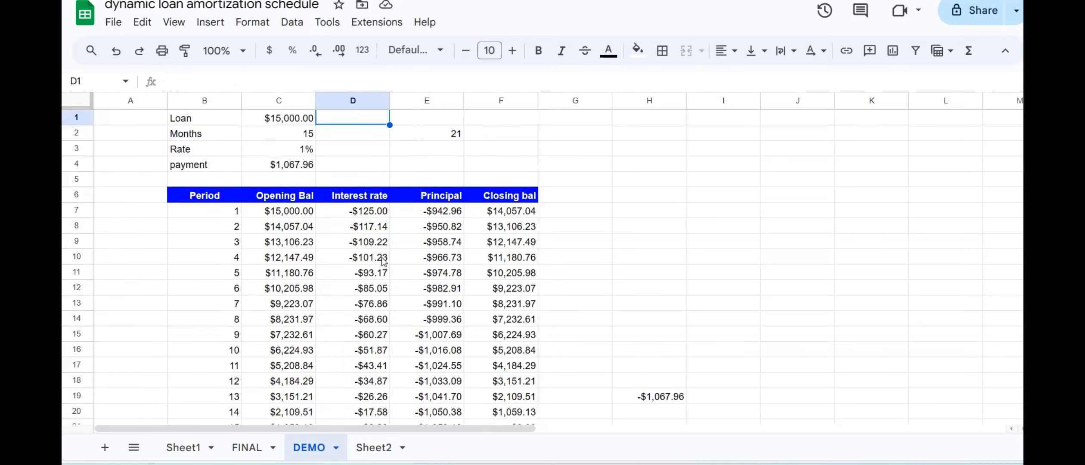
# Test the schedule by setting the months in C2 to 6 and then to 10.
pyautogui.click(307, 137)
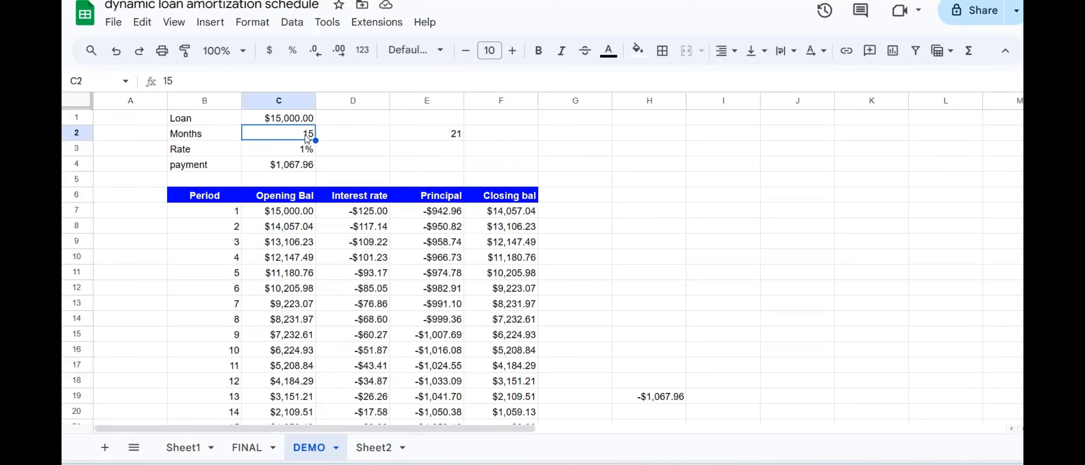
pyautogui.write('6')
pyautogui.press('Return')
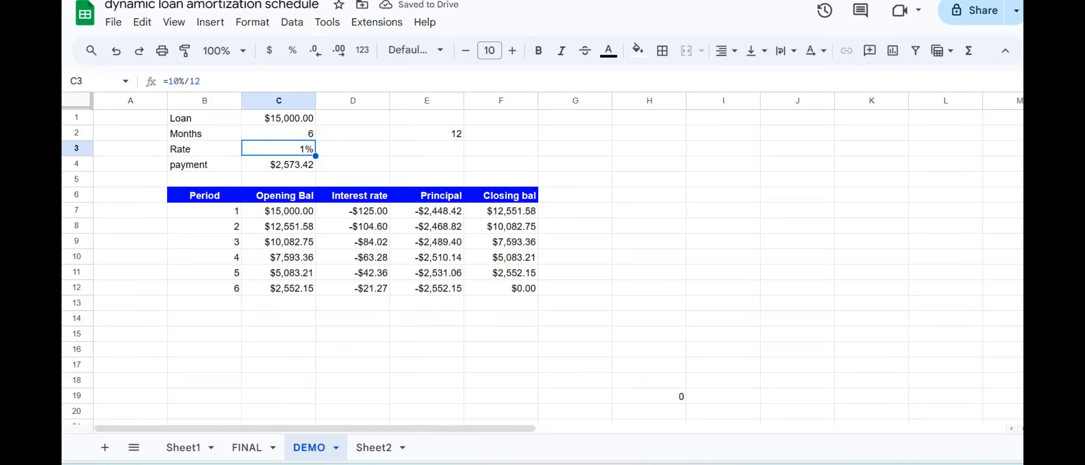
pyautogui.press('Up')
pyautogui.write('10')
pyautogui.press('Return')
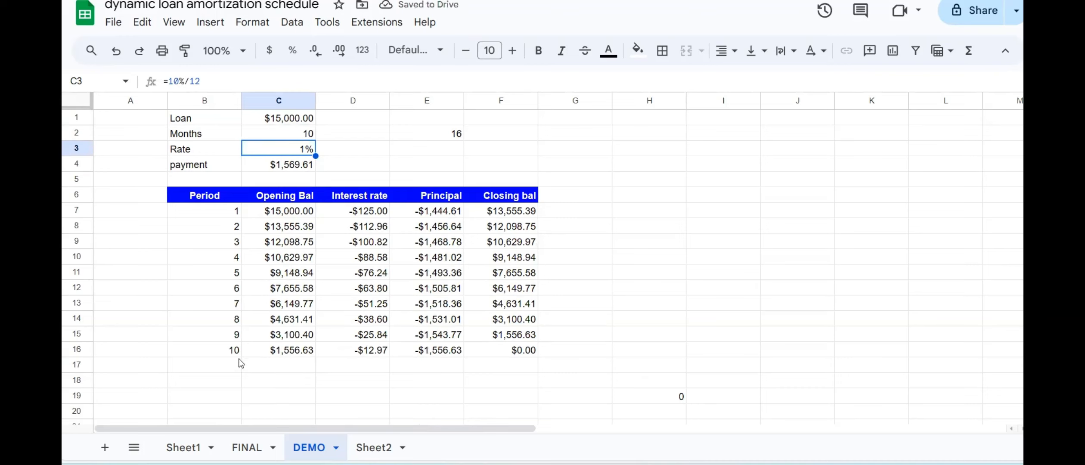
# Set the loan term in C2 to 20 months.
pyautogui.click(307, 134)
pyautogui.write('20')
pyautogui.press('Return')
# Examine the extended schedule down to period 20 and its final closing balance.
pyautogui.press('Down')
pyautogui.press('Down')
pyautogui.press('Down')
pyautogui.press('Down')
pyautogui.press('Down')
pyautogui.press('Down')
pyautogui.press('Down')
pyautogui.press('Down')
pyautogui.press('Down')
pyautogui.press('Down')
pyautogui.press('Down')
pyautogui.press('Down')
pyautogui.press('Down')
pyautogui.press('Down')
pyautogui.press('Down')
pyautogui.press('Down')
pyautogui.press('Down')
pyautogui.press('Down')
pyautogui.press('Down')
pyautogui.press('Down')
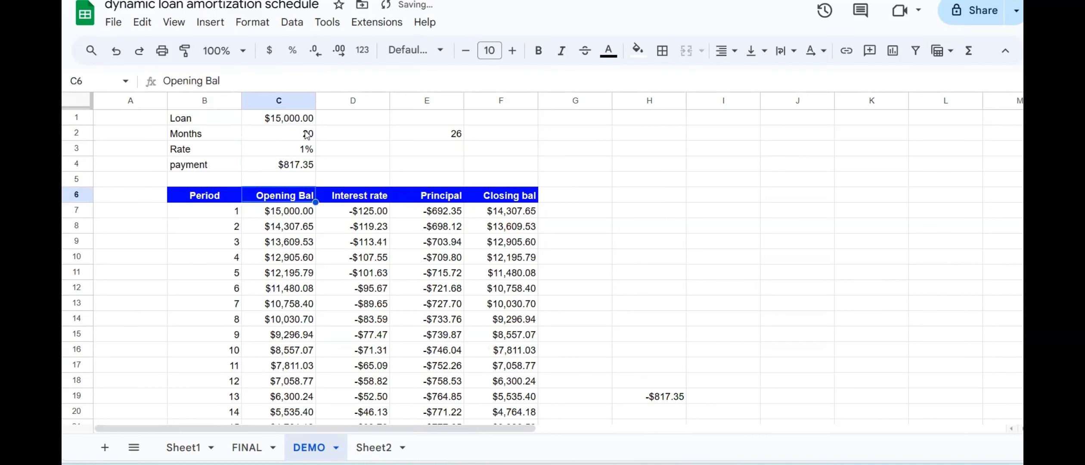
pyautogui.press('Up')
pyautogui.press('Up')
pyautogui.press('Up')
pyautogui.press('Up')
pyautogui.press('Up')
pyautogui.press('Up')
pyautogui.press('Up')
pyautogui.press('Up')
pyautogui.press('Up')
pyautogui.press('Up')
pyautogui.press('Up')
pyautogui.press('Up')
pyautogui.press('Up')
pyautogui.press('Up')
pyautogui.press('Up')
pyautogui.press('Up')
pyautogui.press('Up')
pyautogui.press('Up')
pyautogui.press('Up')
pyautogui.press('Up')
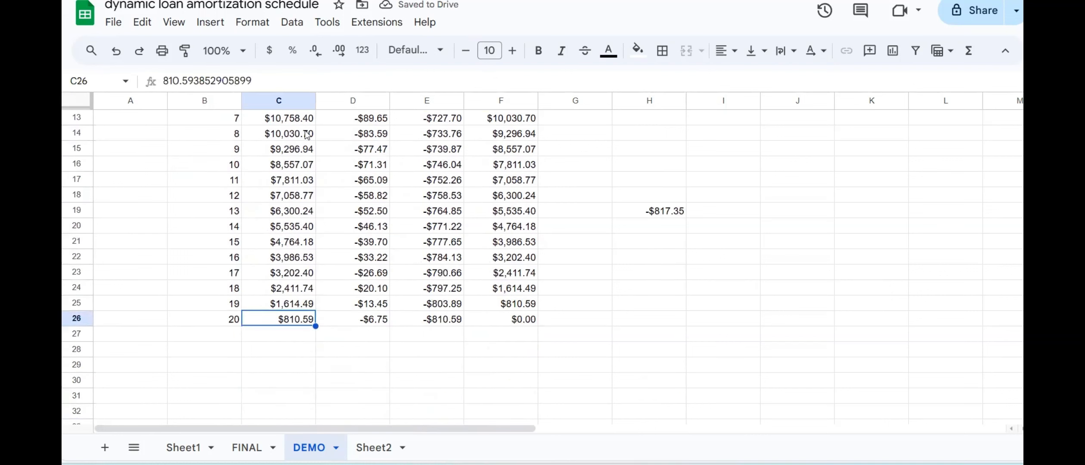